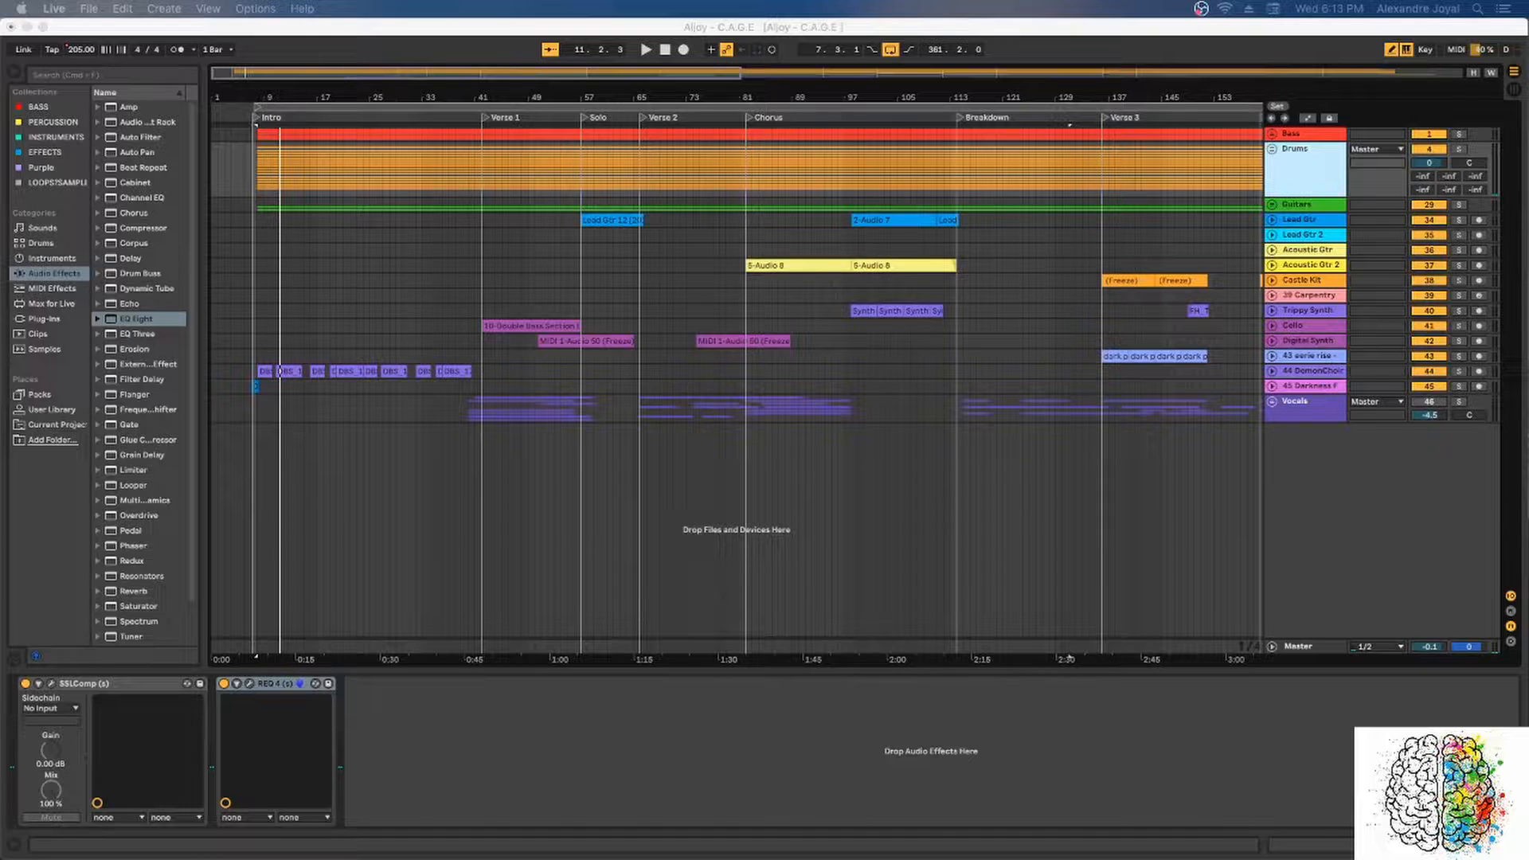
Step: View the device chains of the Drums and Bass groups and play the song from the start of the Intro
click(1306, 173)
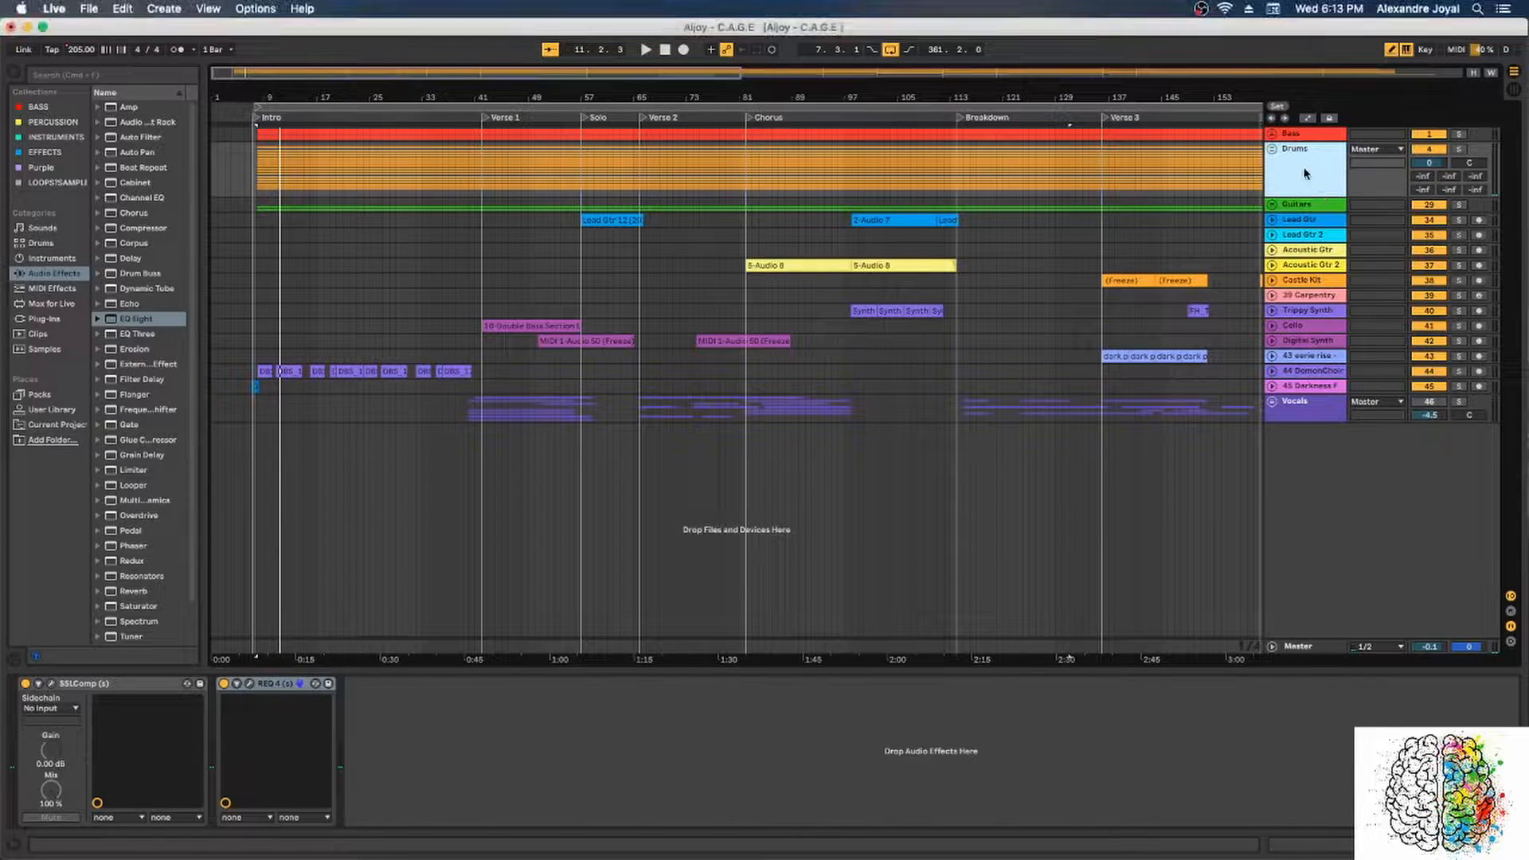
click(1299, 133)
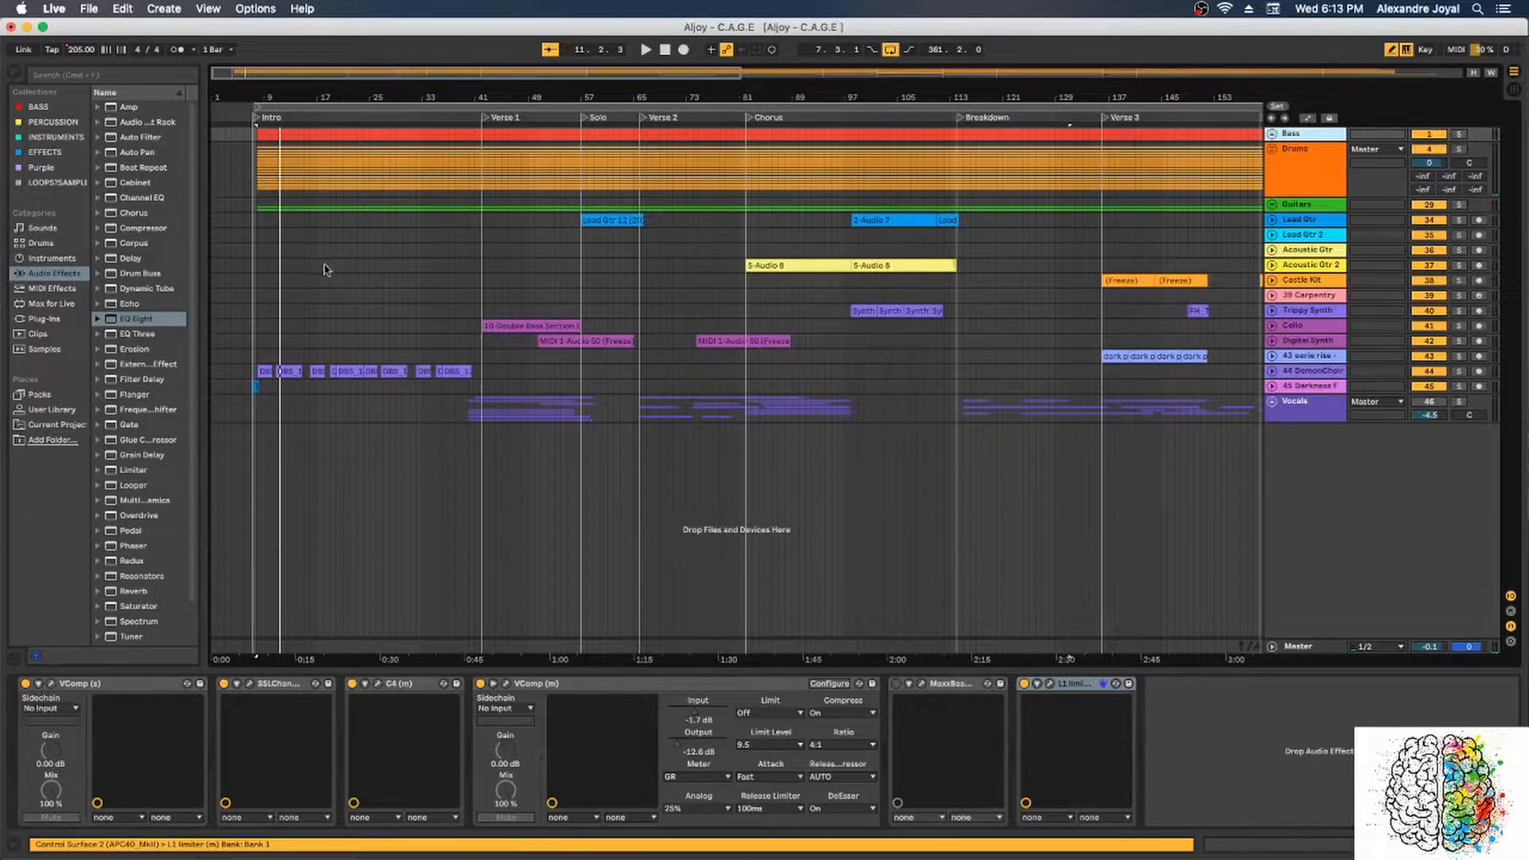
click(254, 271)
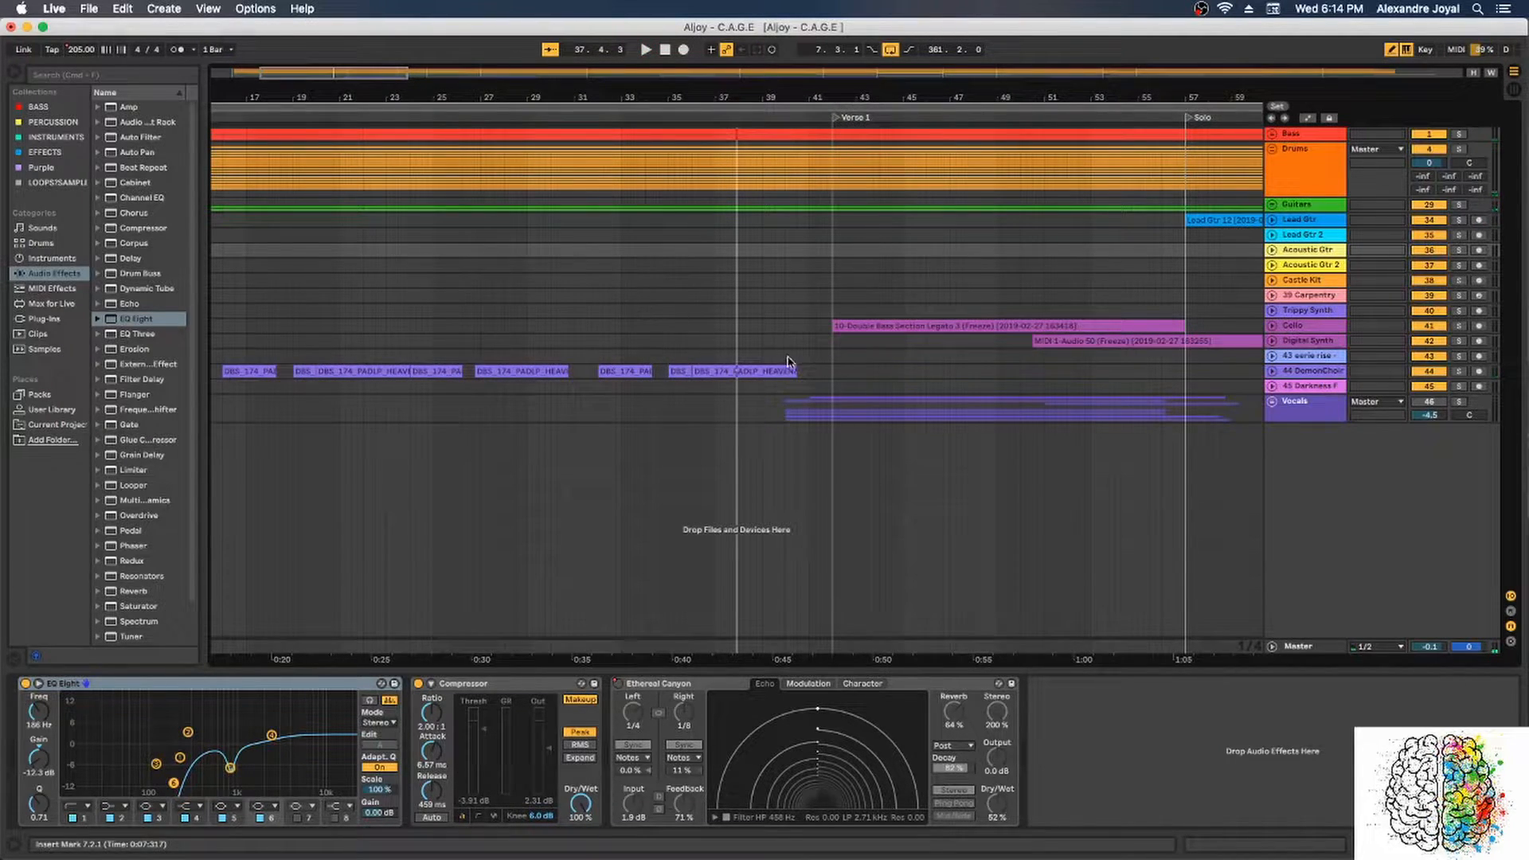
key(w)
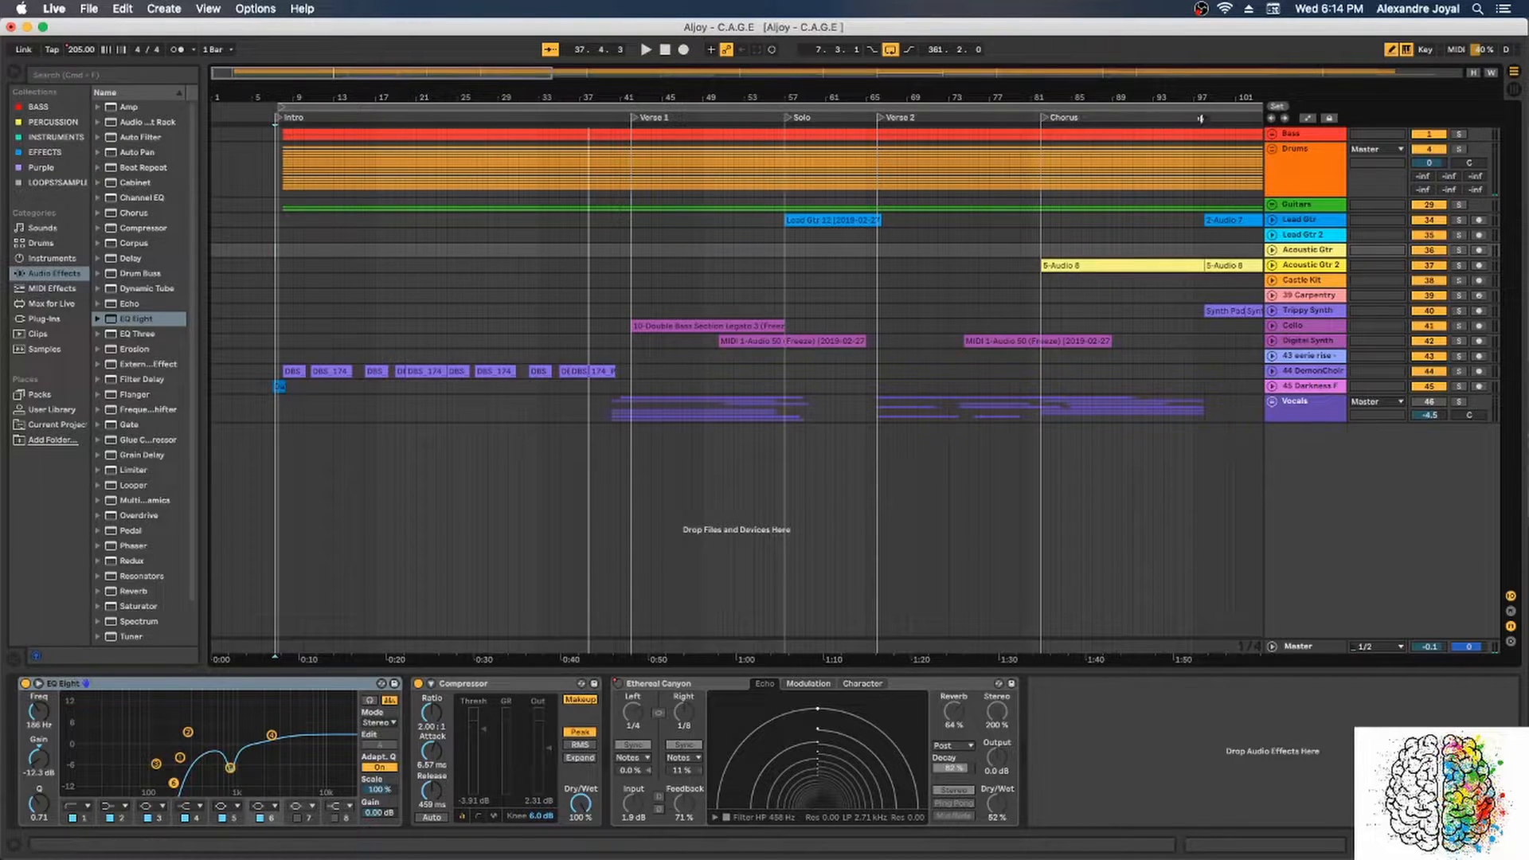
Step: Unfold the Drums group and look over its snare, kick, hi-hat, toms, overhead and ambience tracks
click(1281, 151)
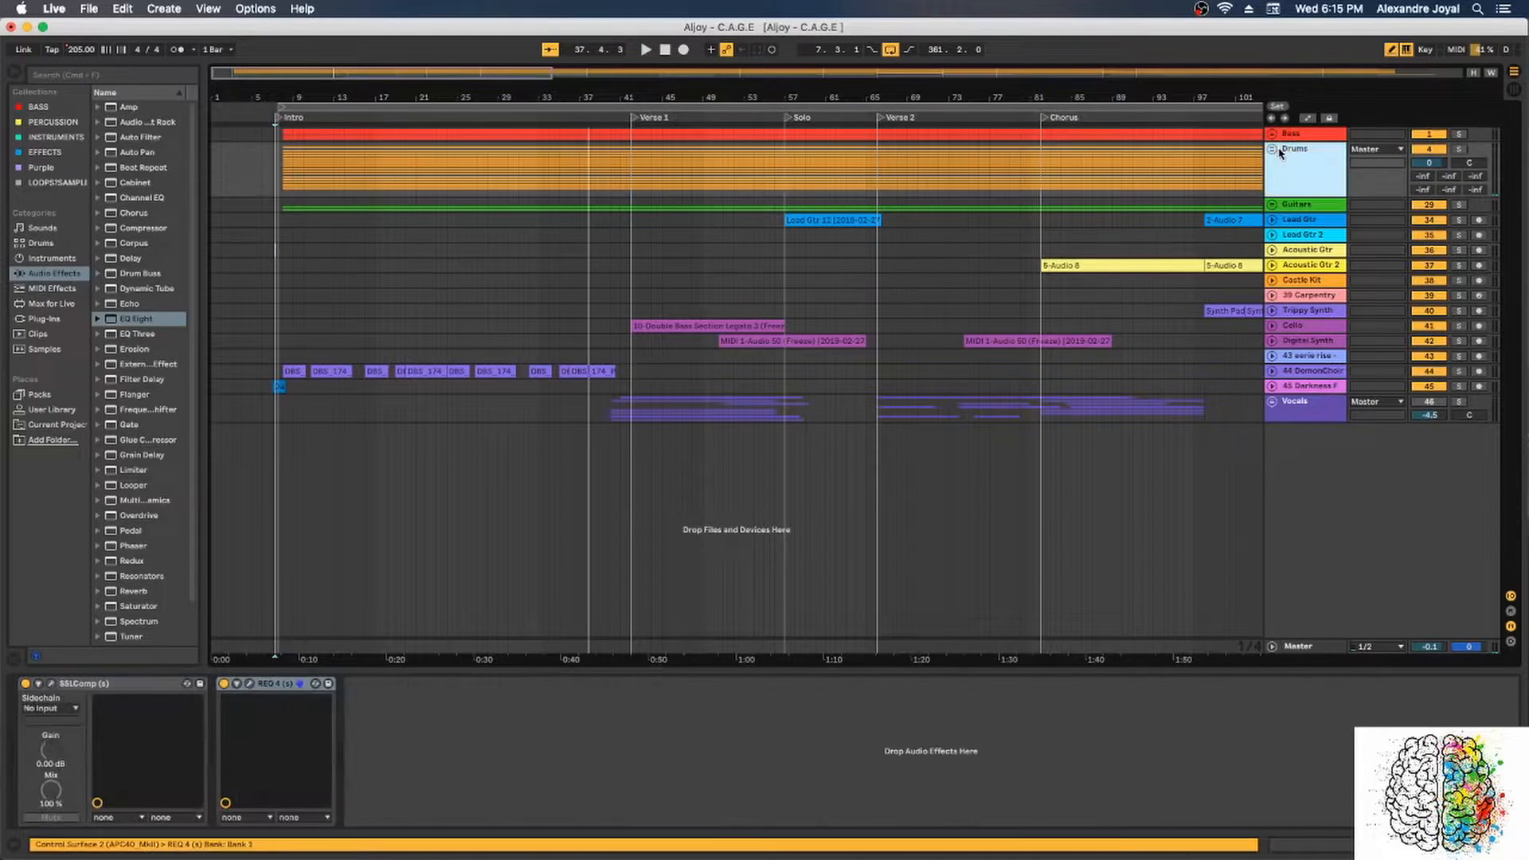
click(1272, 150)
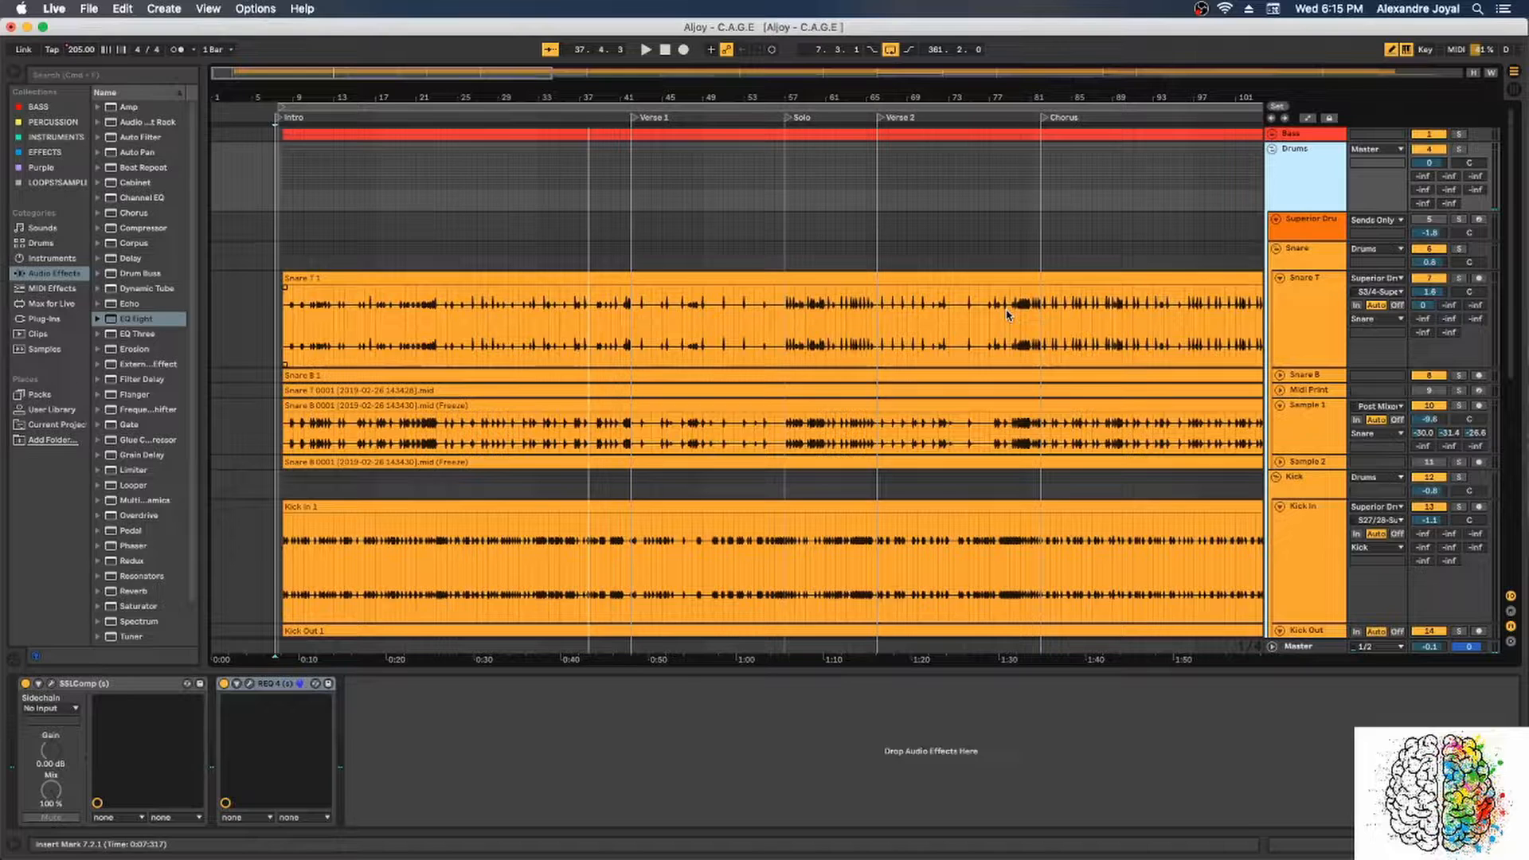
scroll(1087, 311, down, 2)
scroll(1087, 311, down, 2)
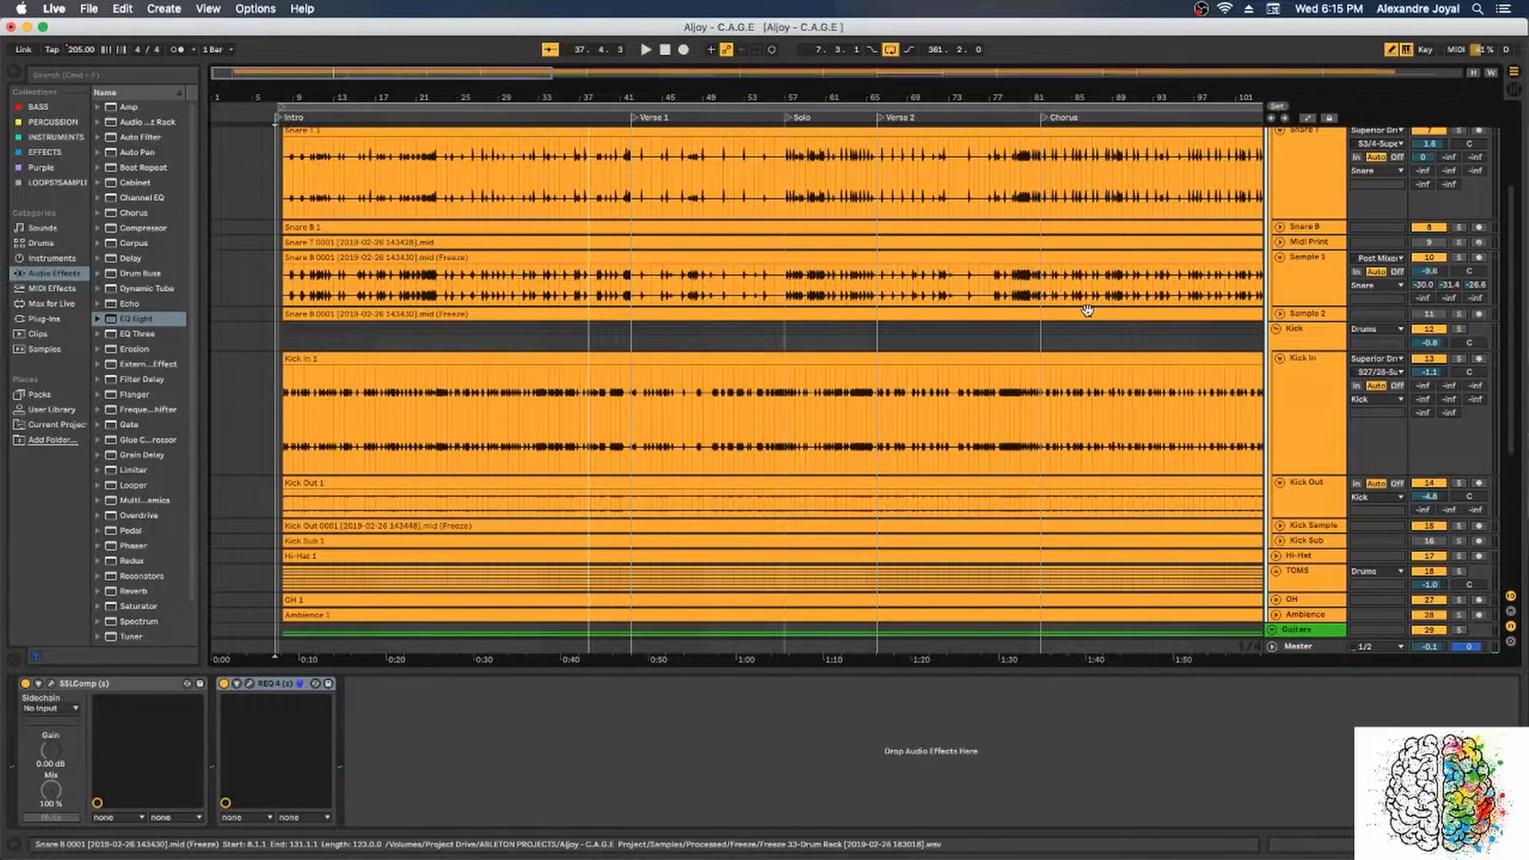
scroll(1087, 310, up, 3)
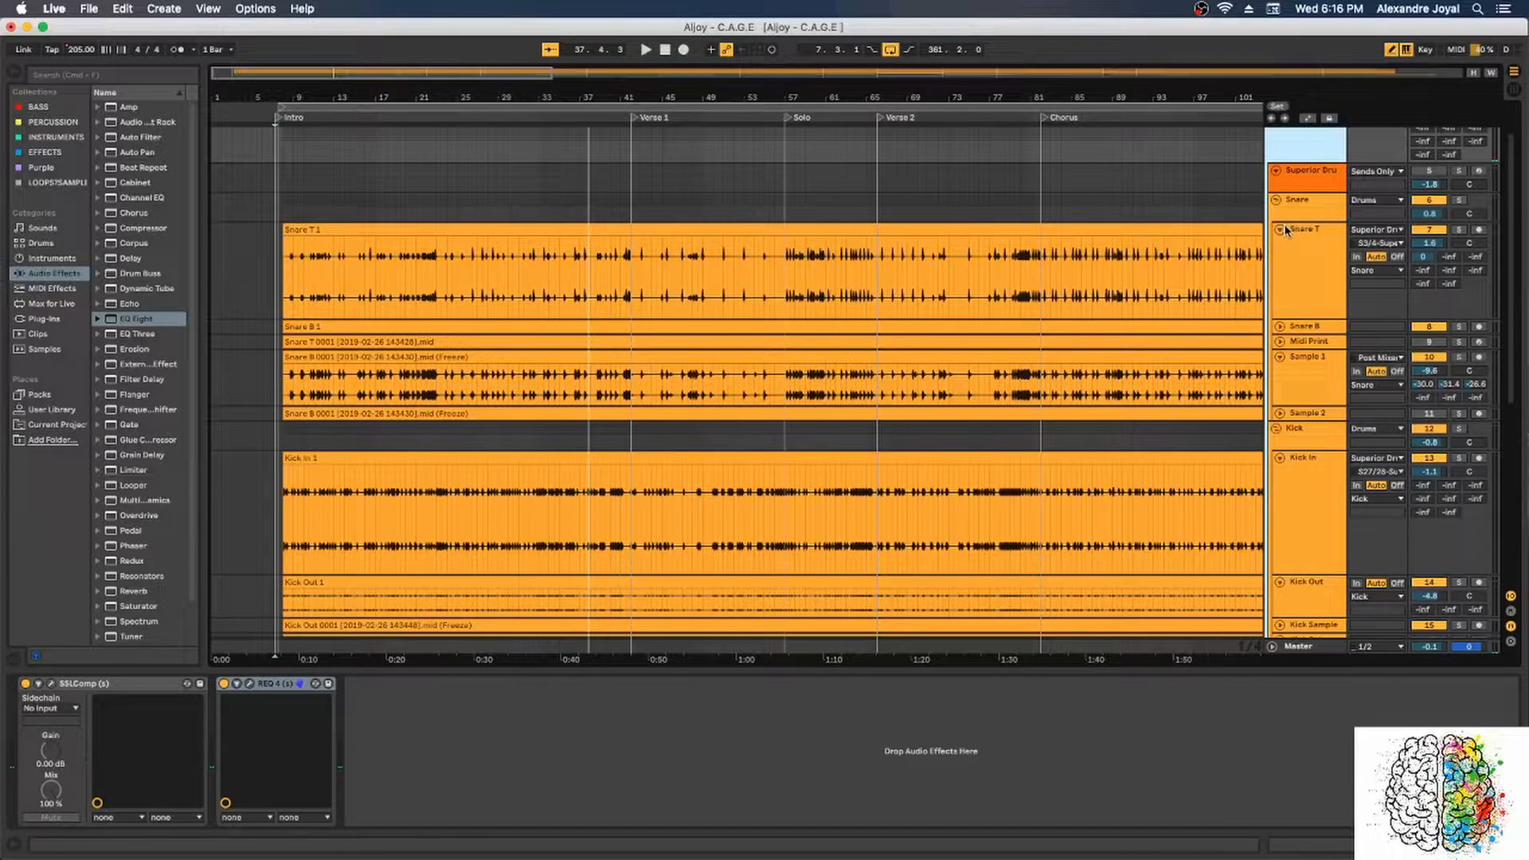
scroll(1154, 223, down, 5)
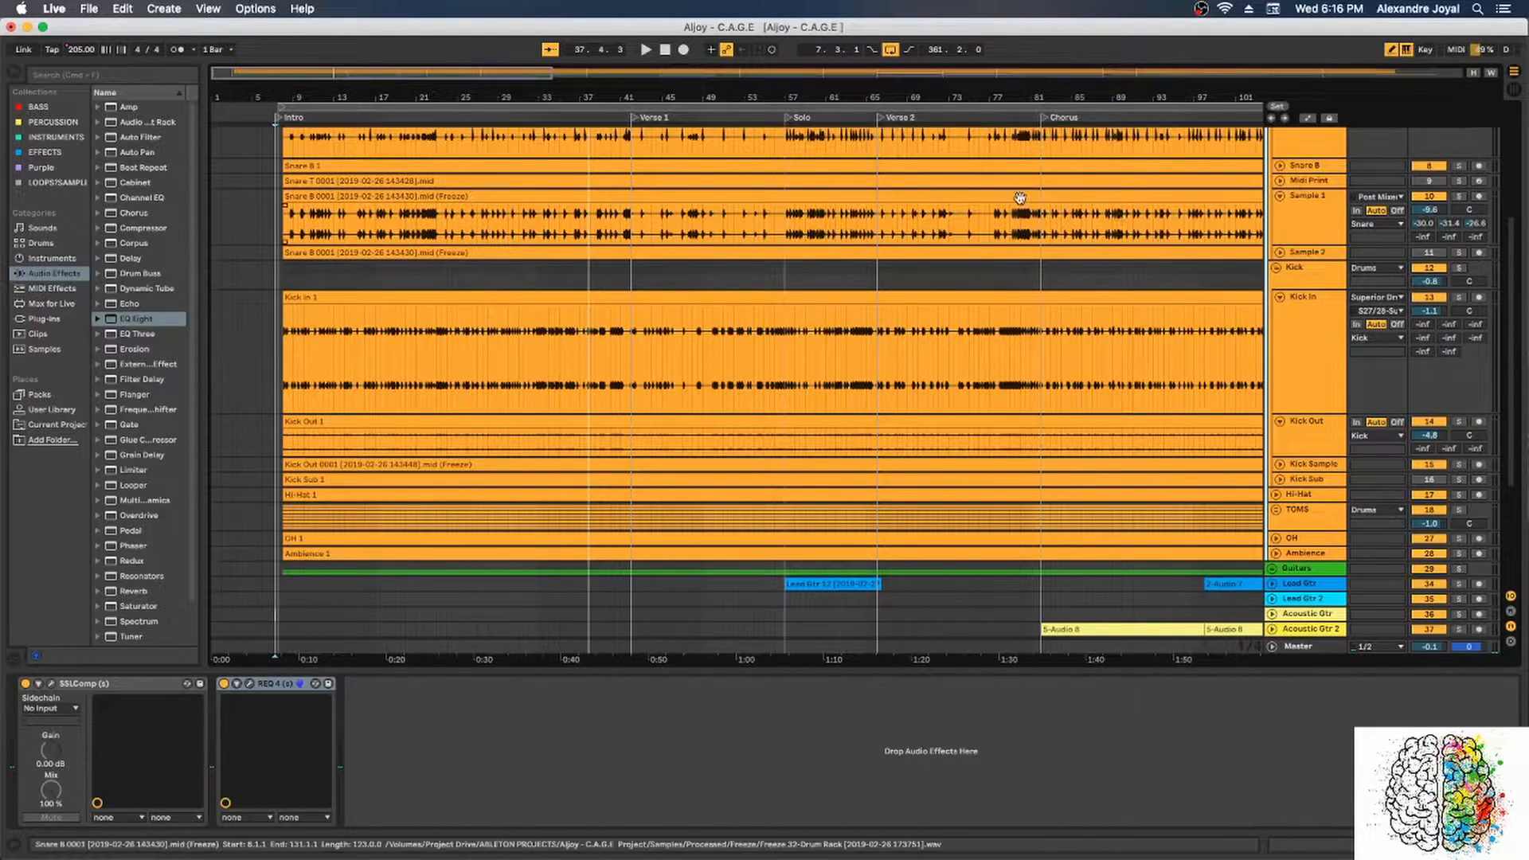
scroll(1019, 197, up, 6)
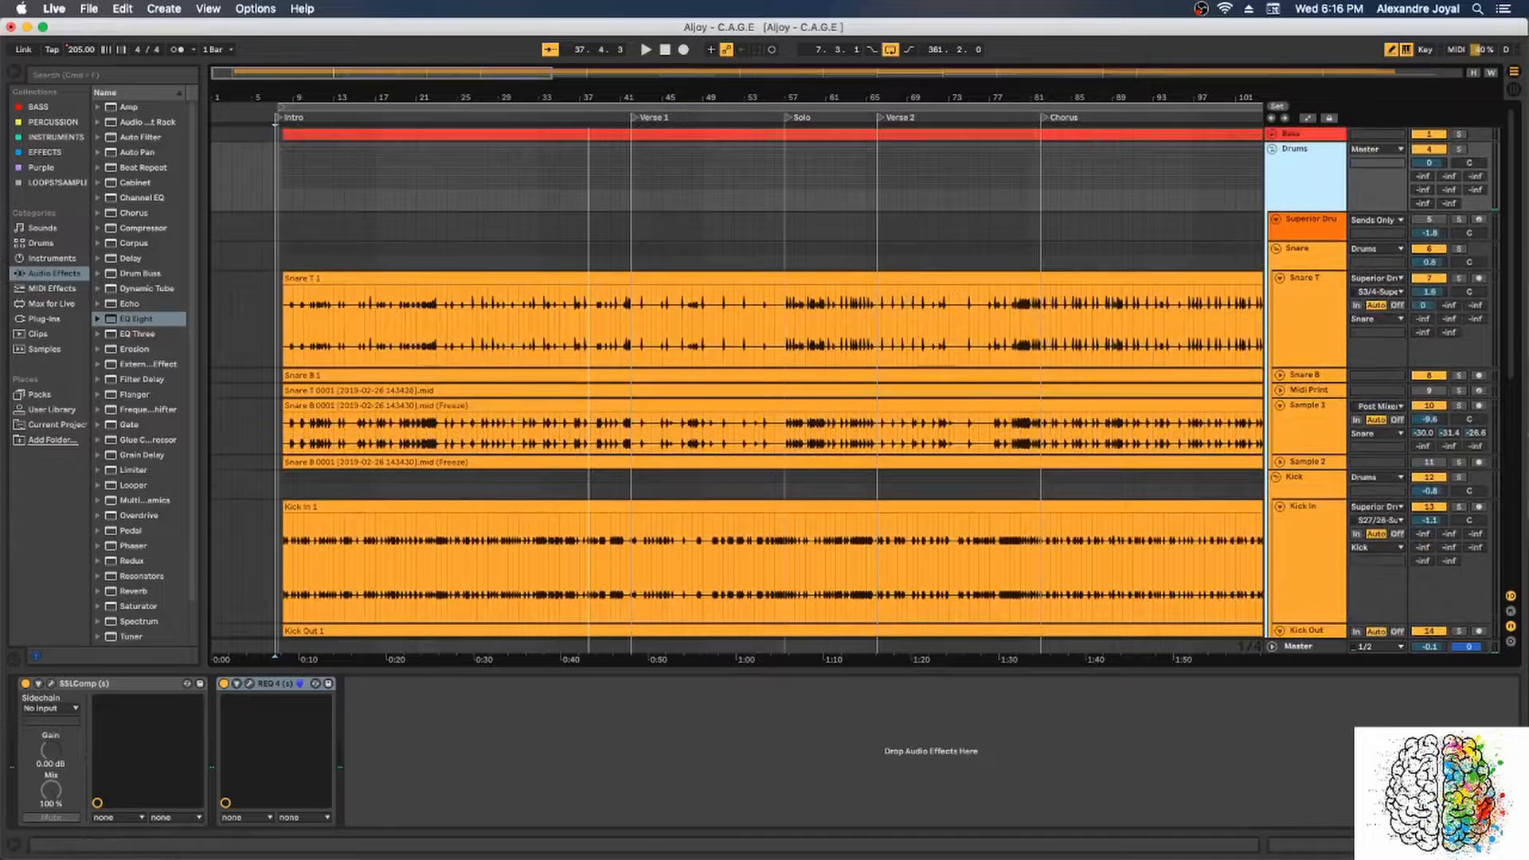
Step: Solo the Drums group and listen to it from the start of the Snare T clip
click(1459, 149)
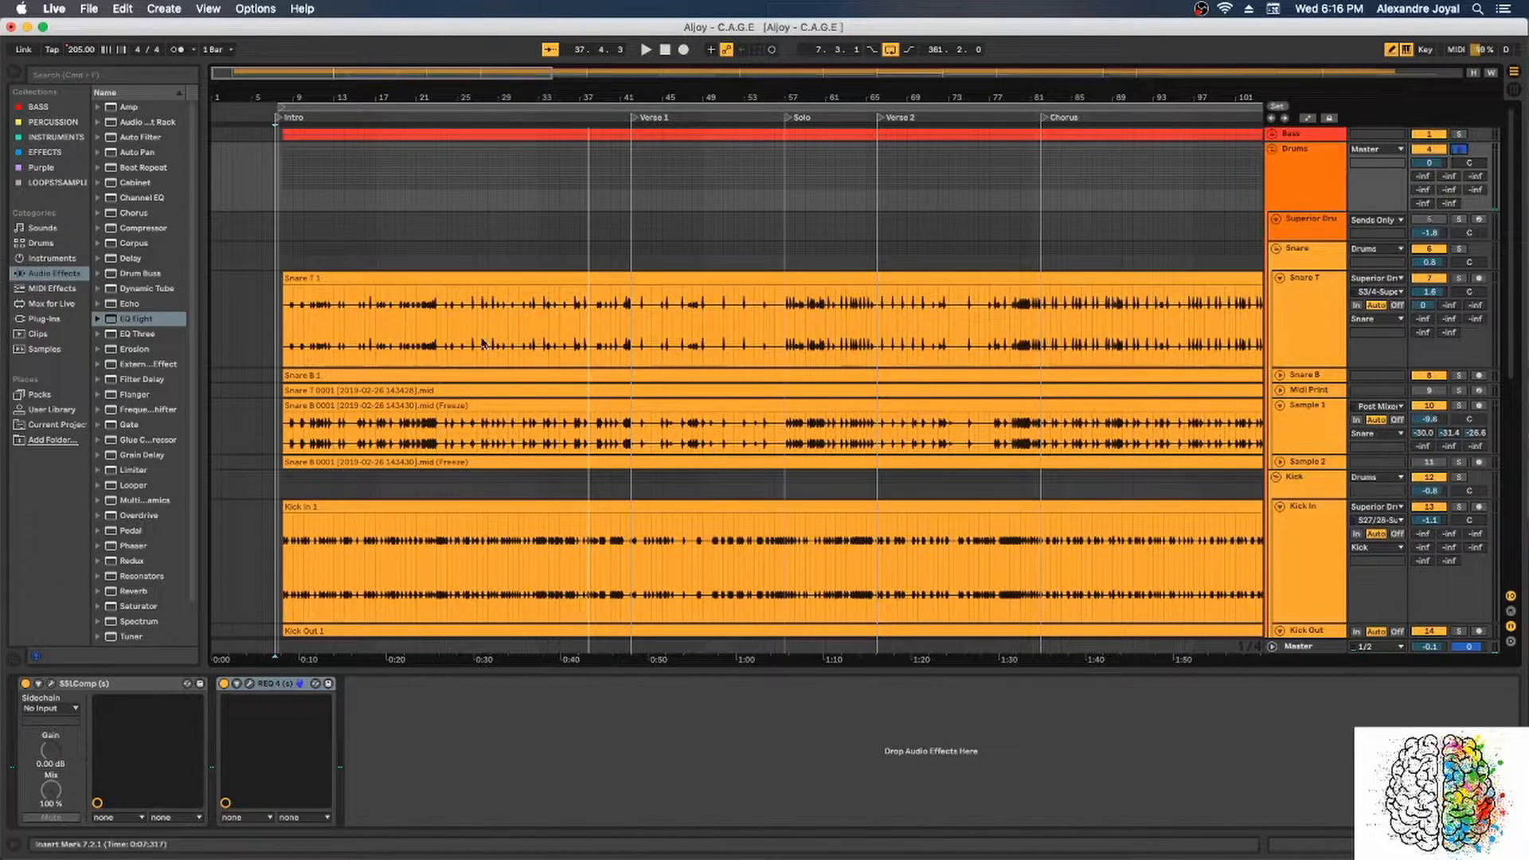
click(310, 277)
scroll(359, 239, down, 3)
key(space)
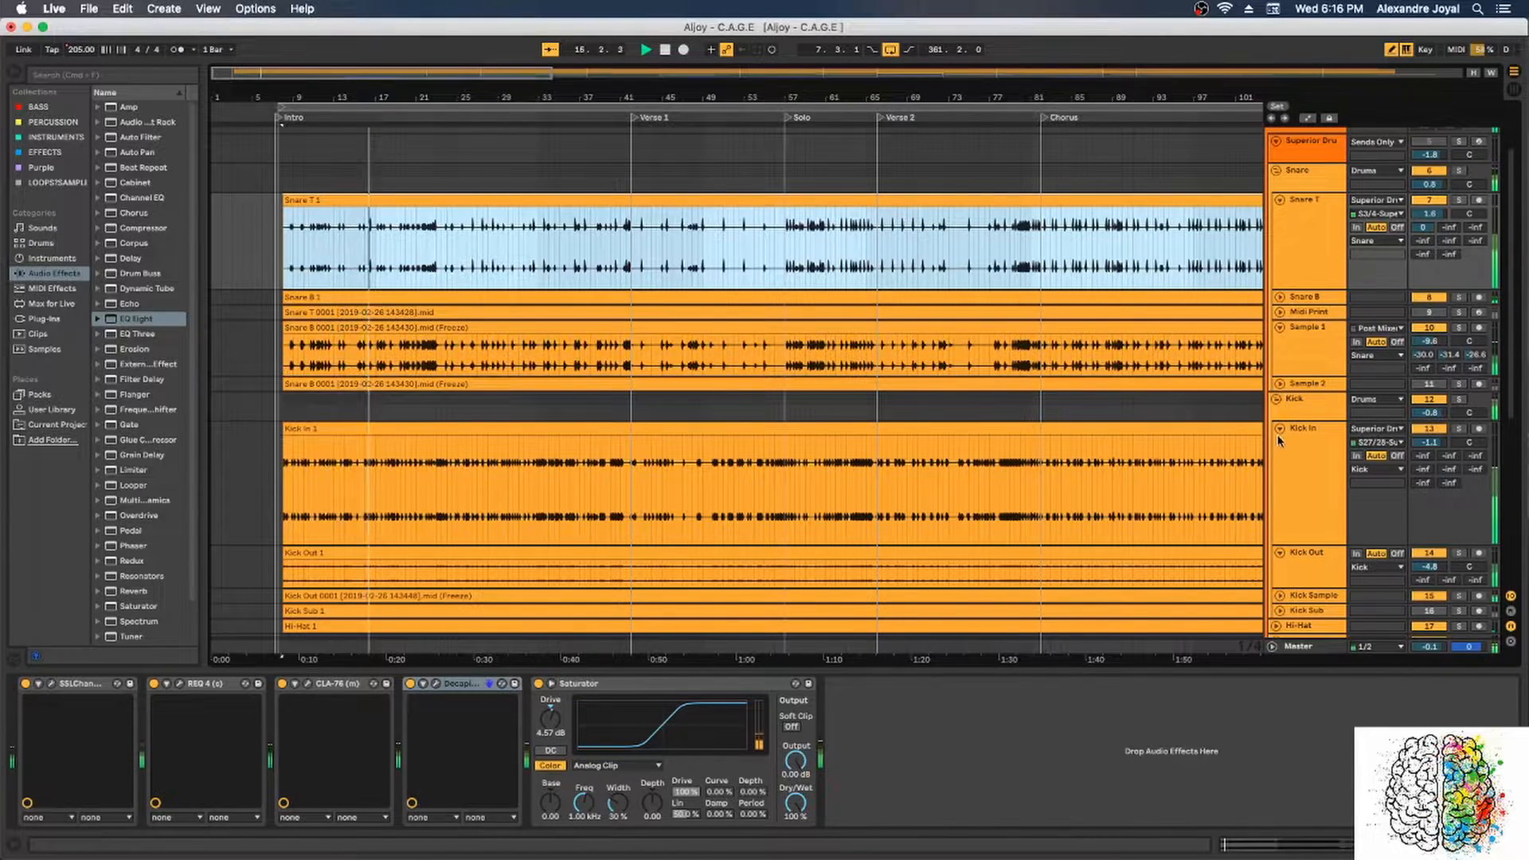
scroll(1280, 434, down, 1)
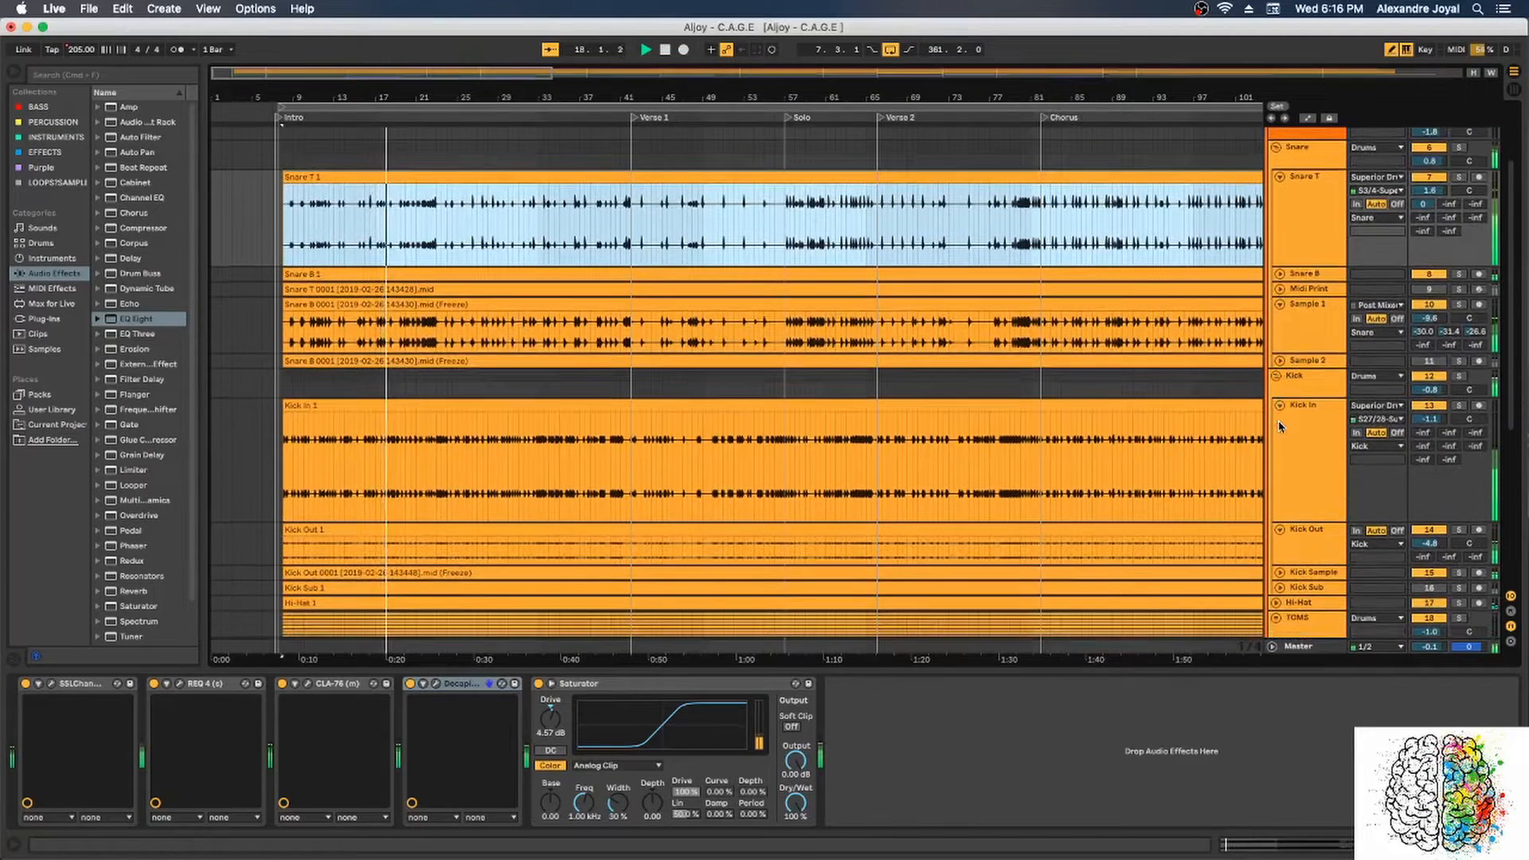
scroll(1279, 424, down, 1)
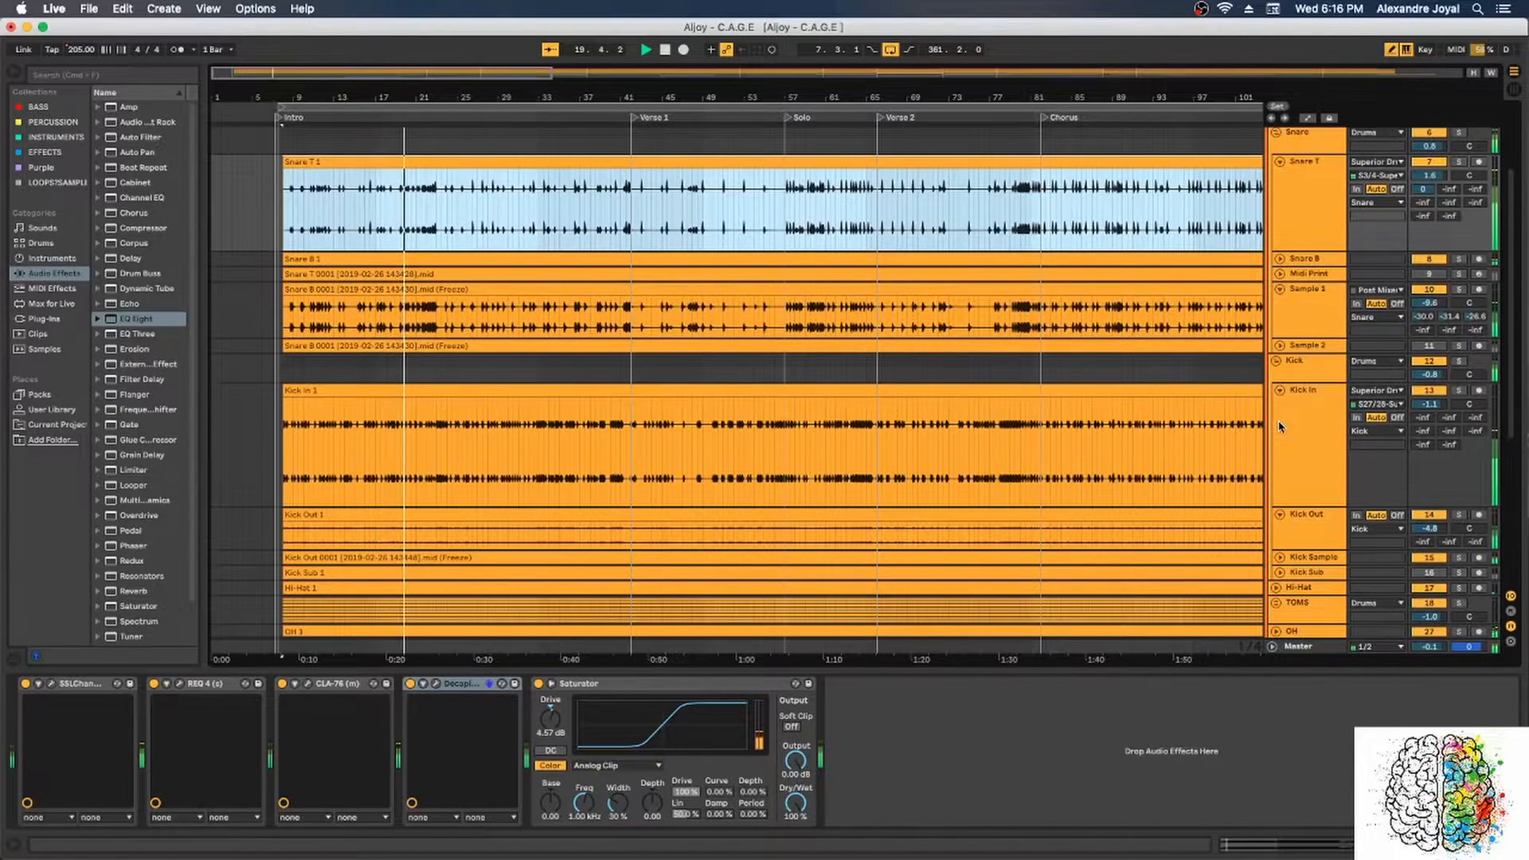
key(space)
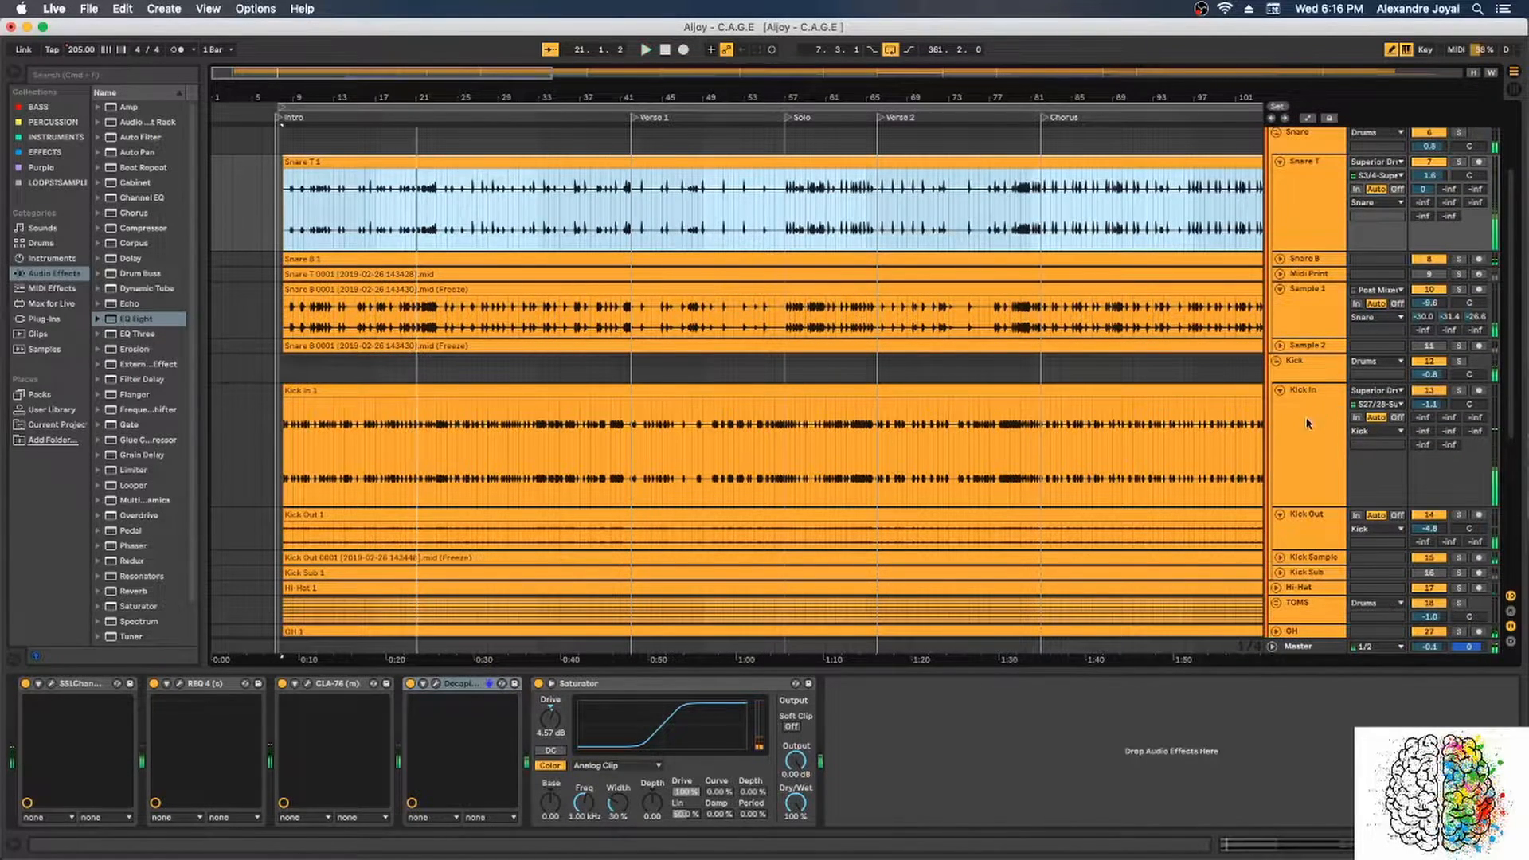
Step: Select the Kick In track inside the Kick group and solo it
click(1306, 424)
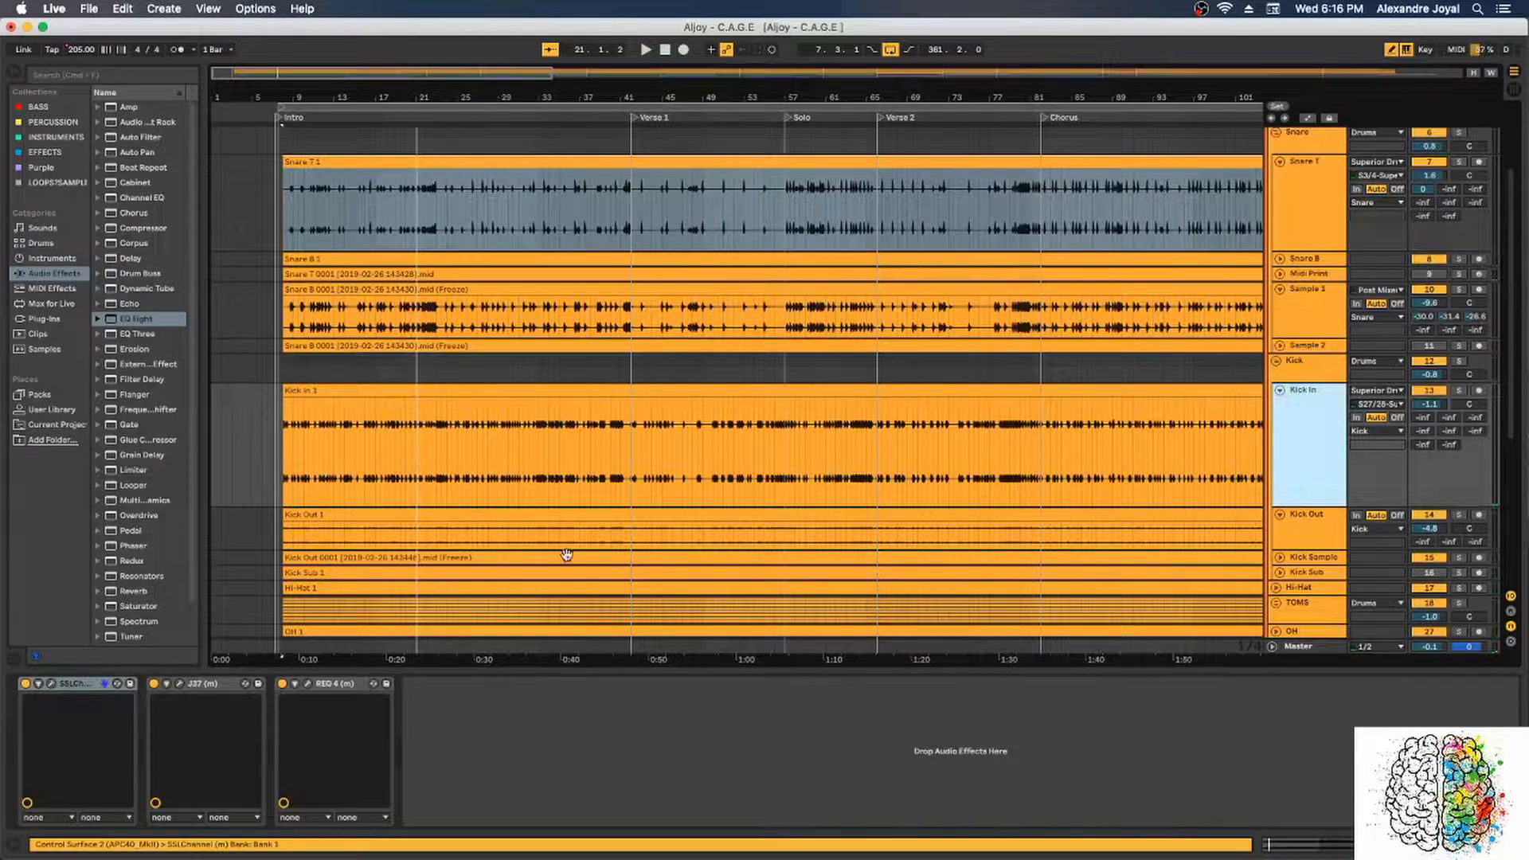
click(1455, 392)
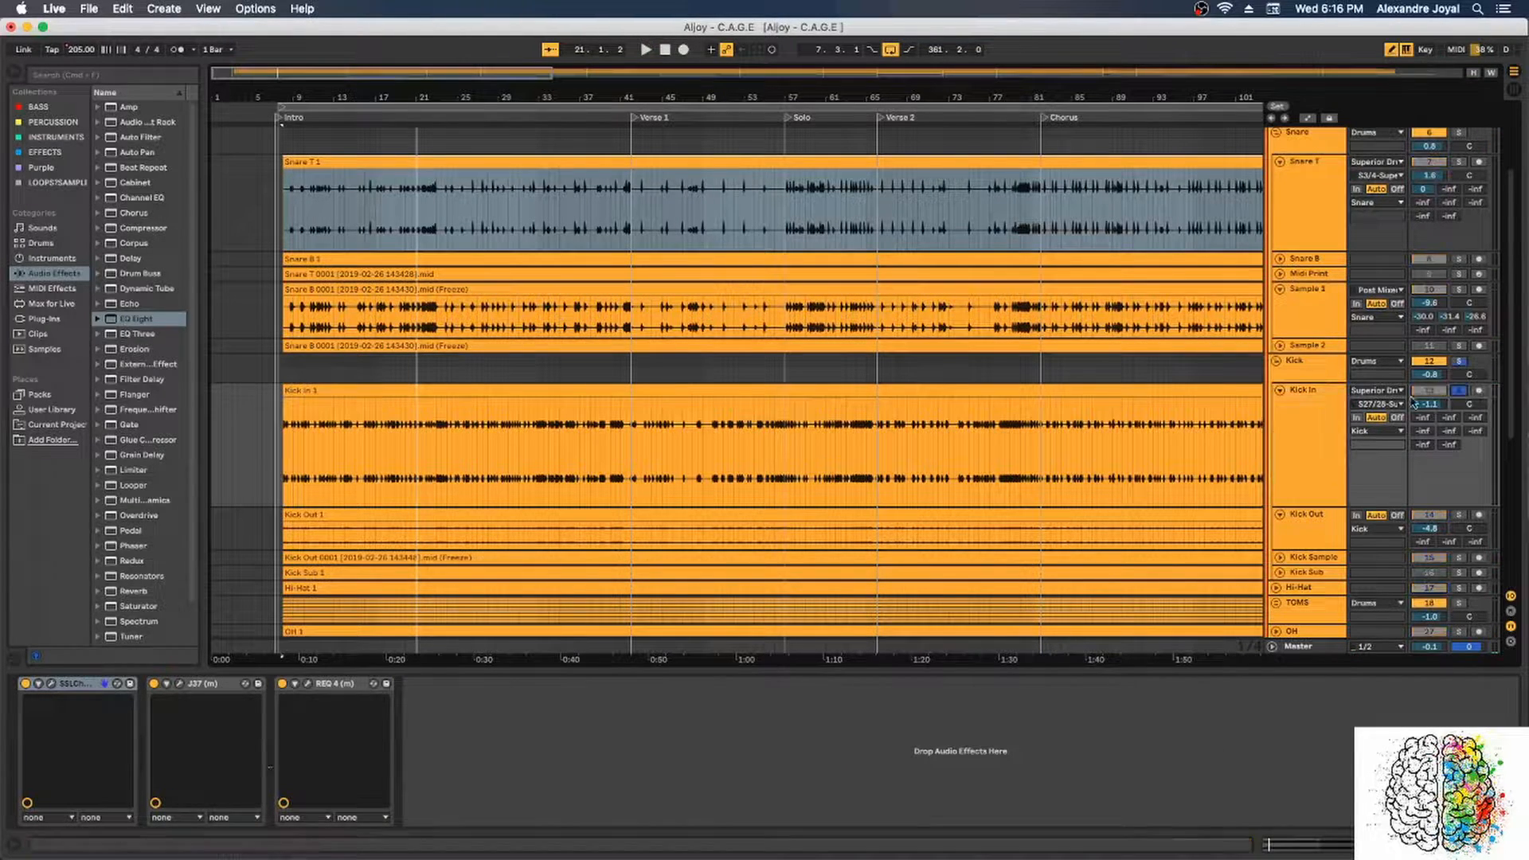
scroll(360, 541, down, 2)
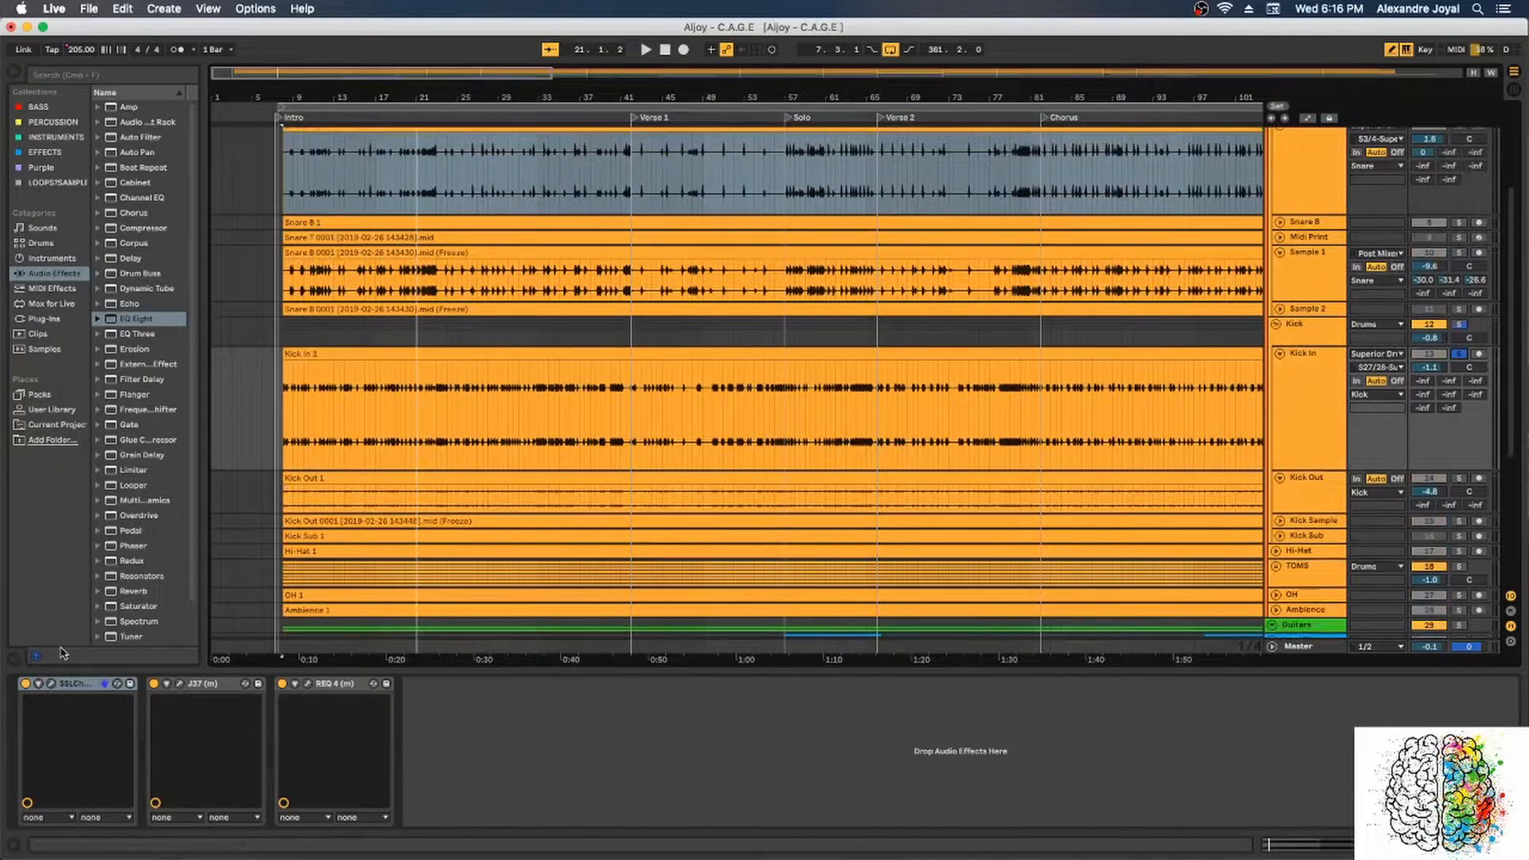
Step: Bypass the SSLChannel, J37 and REQ 4 plug-ins on Kick In and play its clip unprocessed from the start
click(25, 684)
click(154, 683)
click(282, 683)
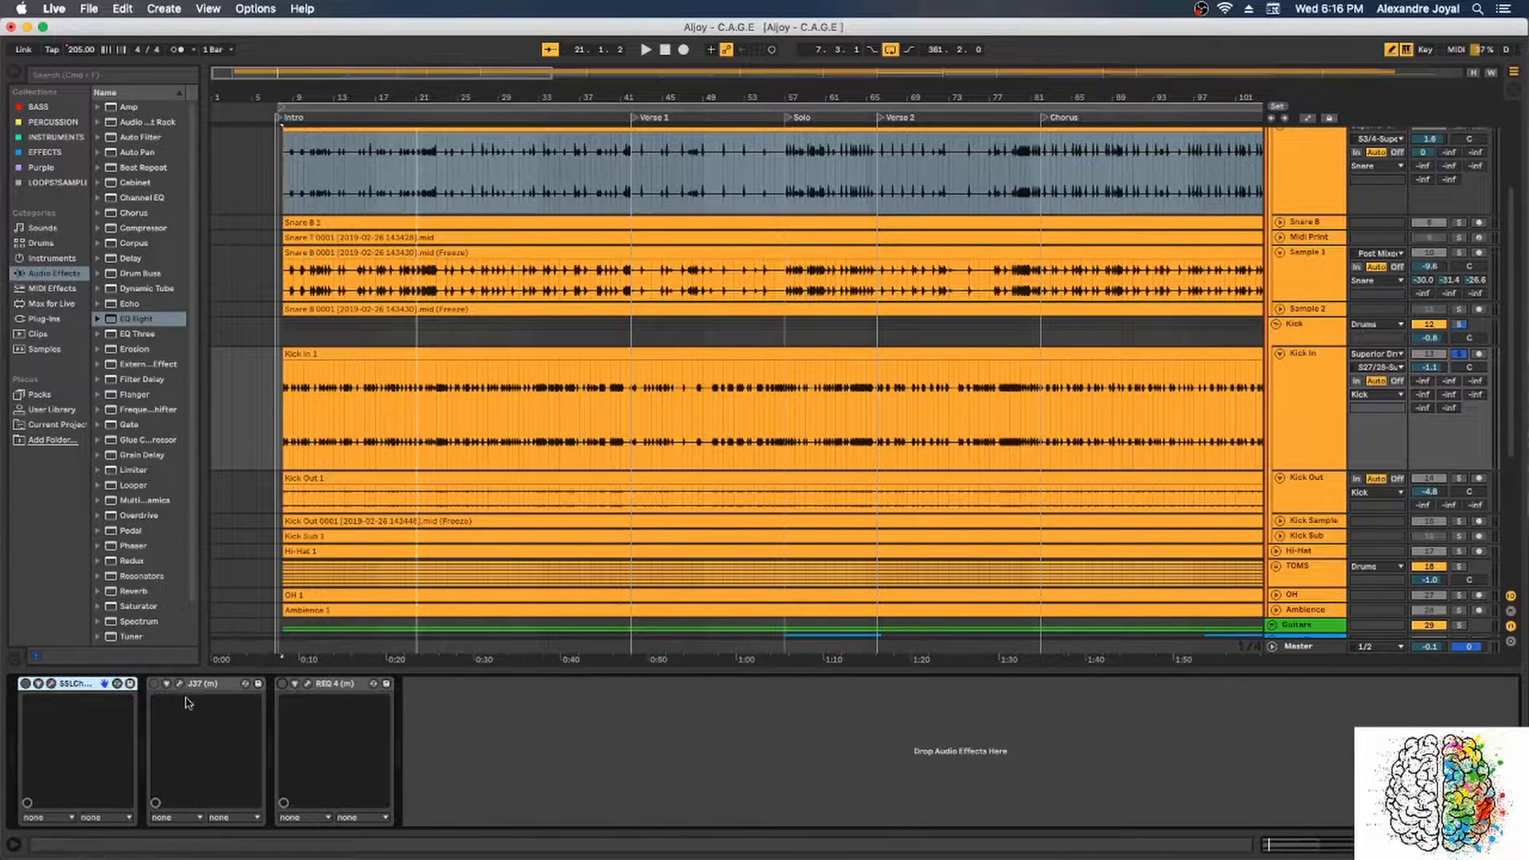
click(305, 356)
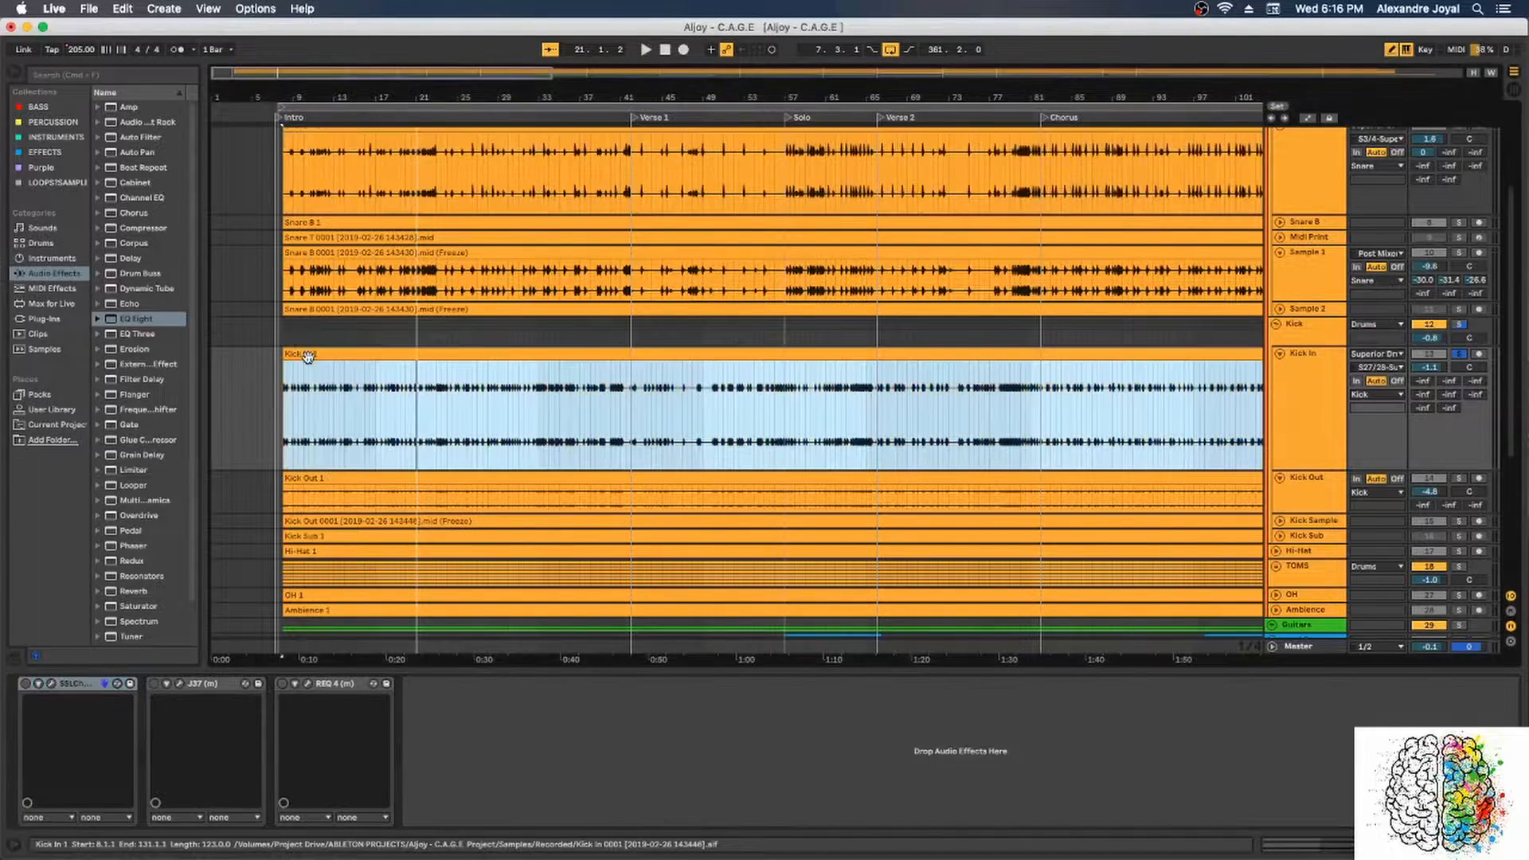
key(space)
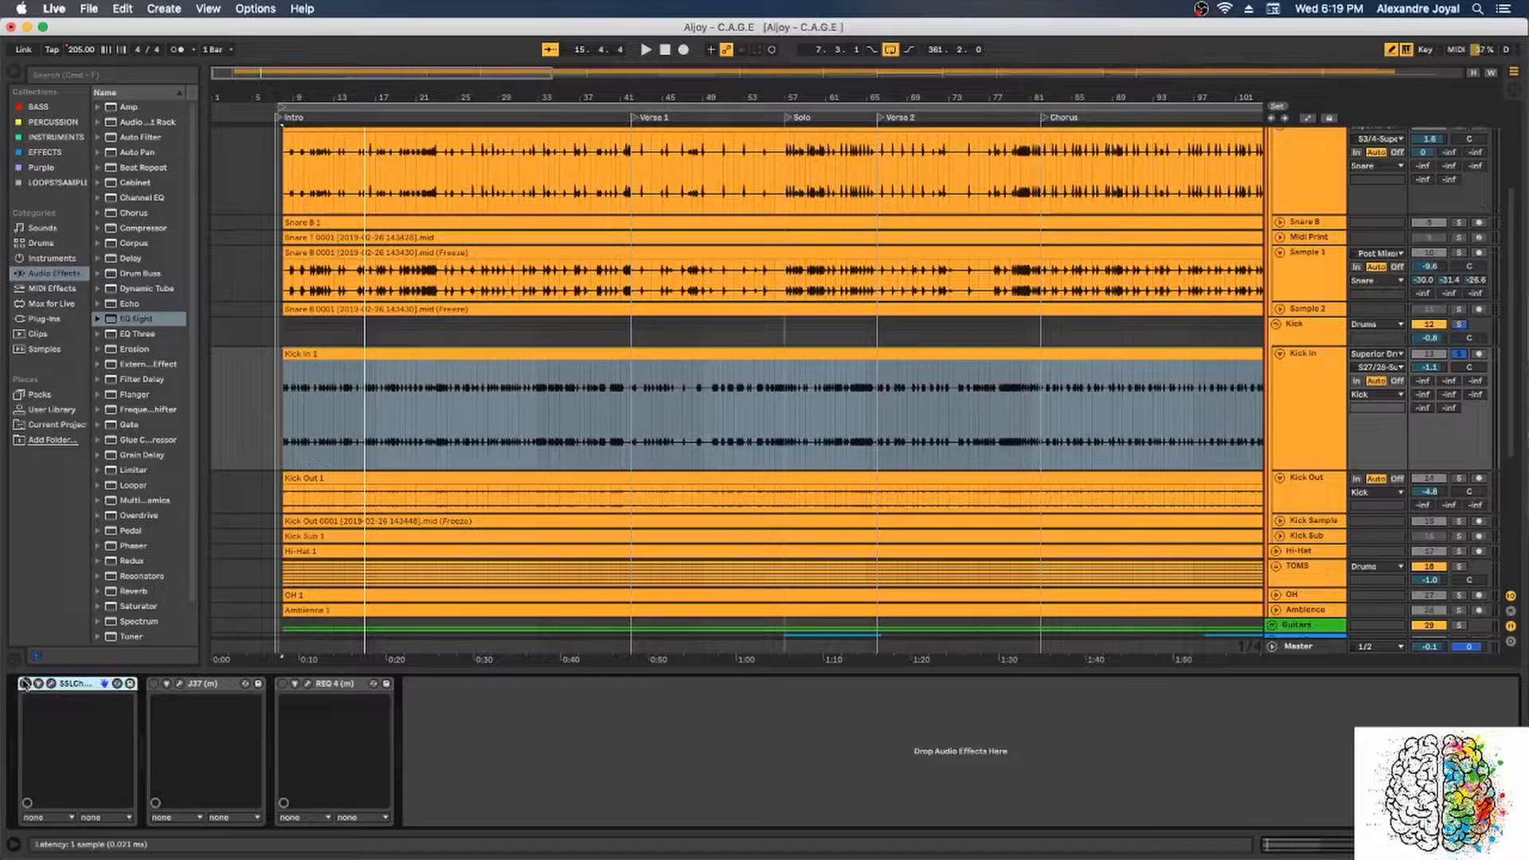
Step: Activate SSLChannel on the Kick In track and open its plug-in window, placed over the arrangement clear of the clip's start
click(51, 683)
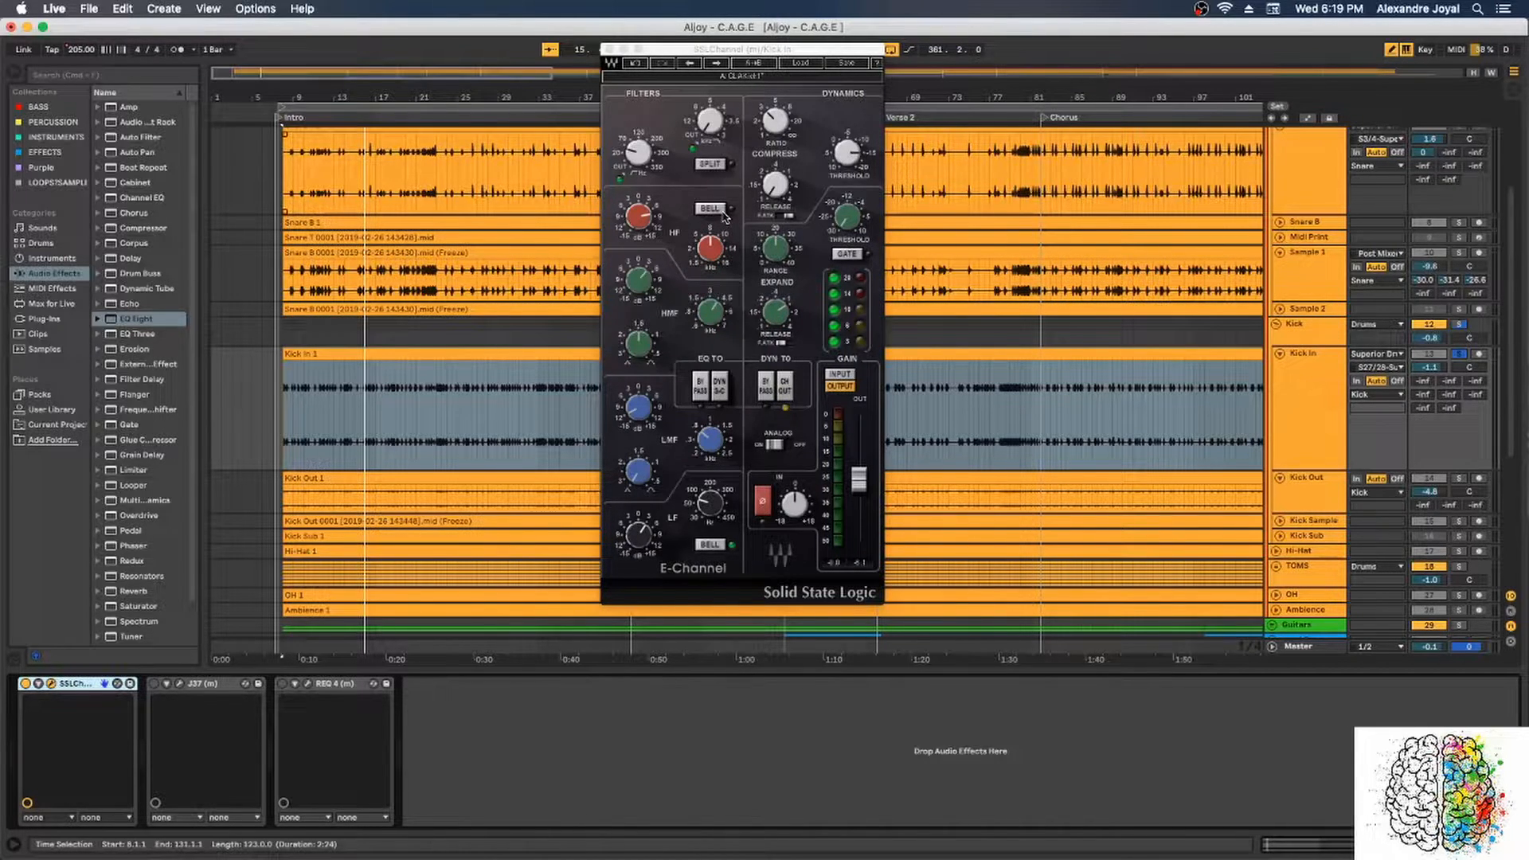
drag(758, 51, 841, 49)
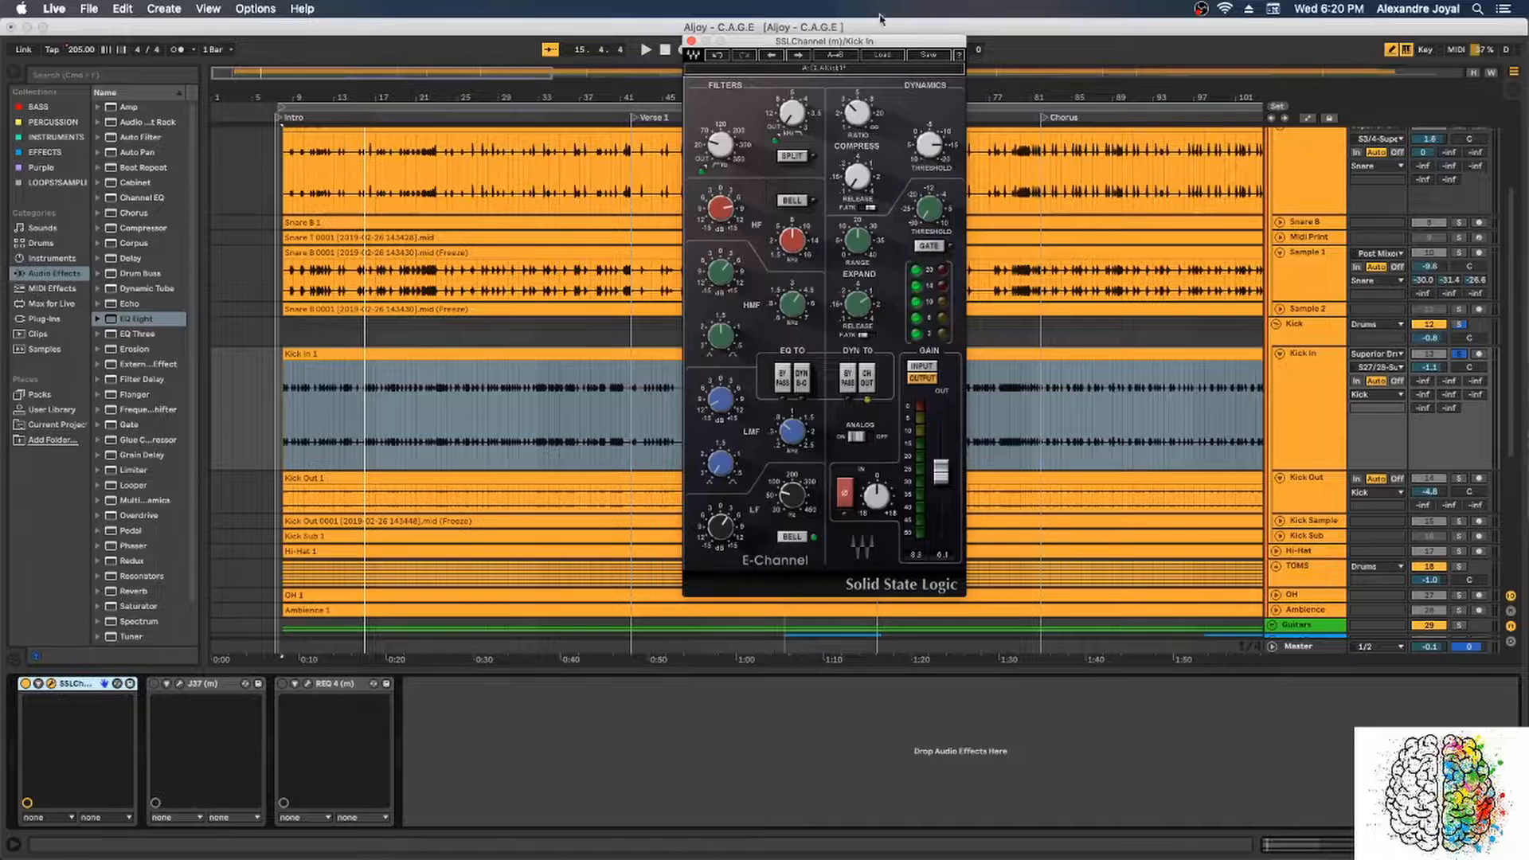
drag(830, 46, 904, 69)
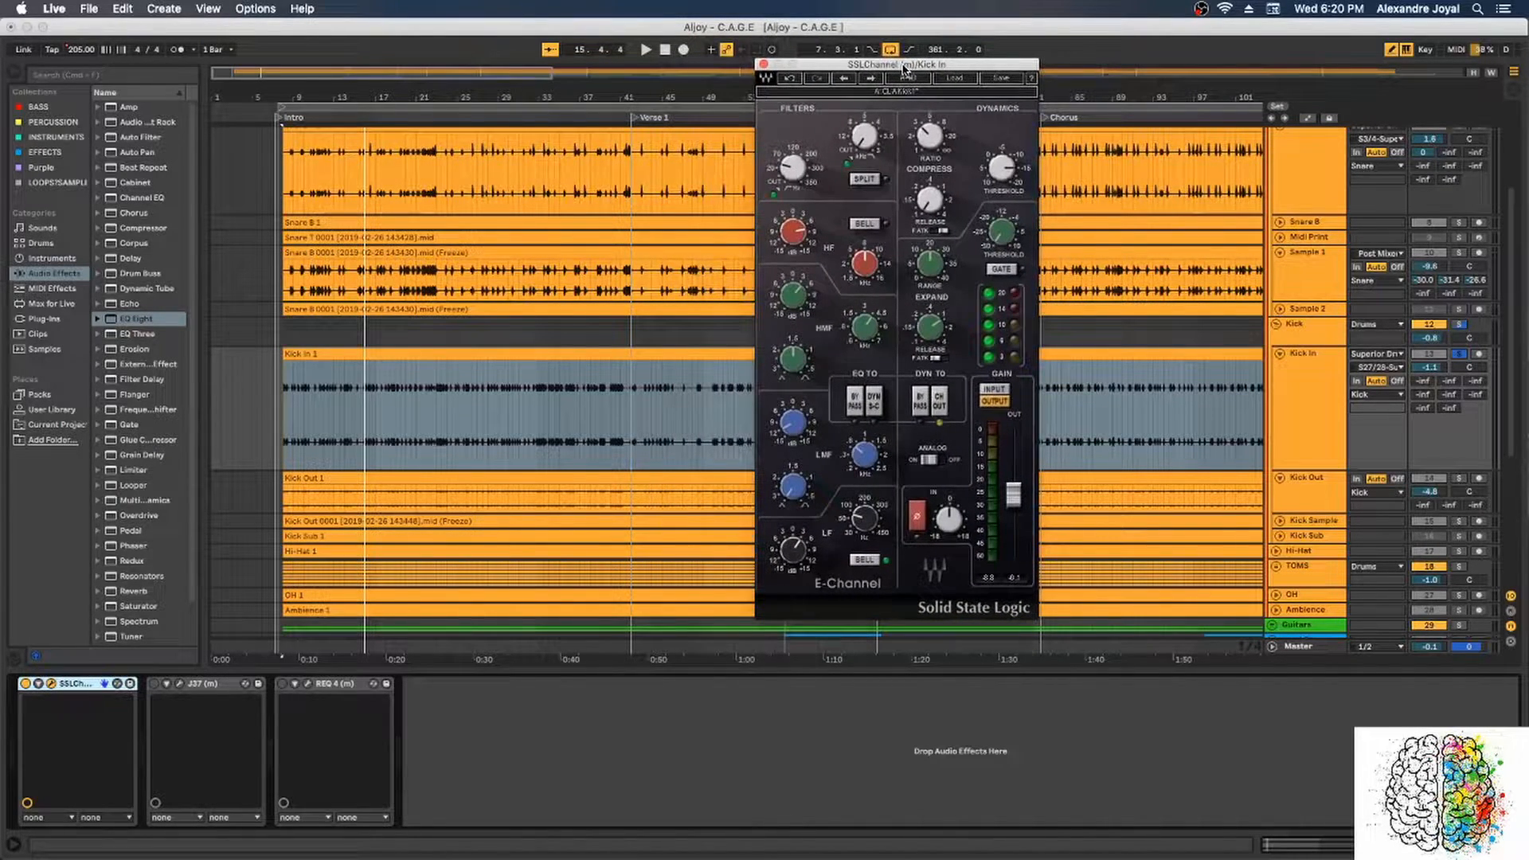
drag(829, 64, 945, 90)
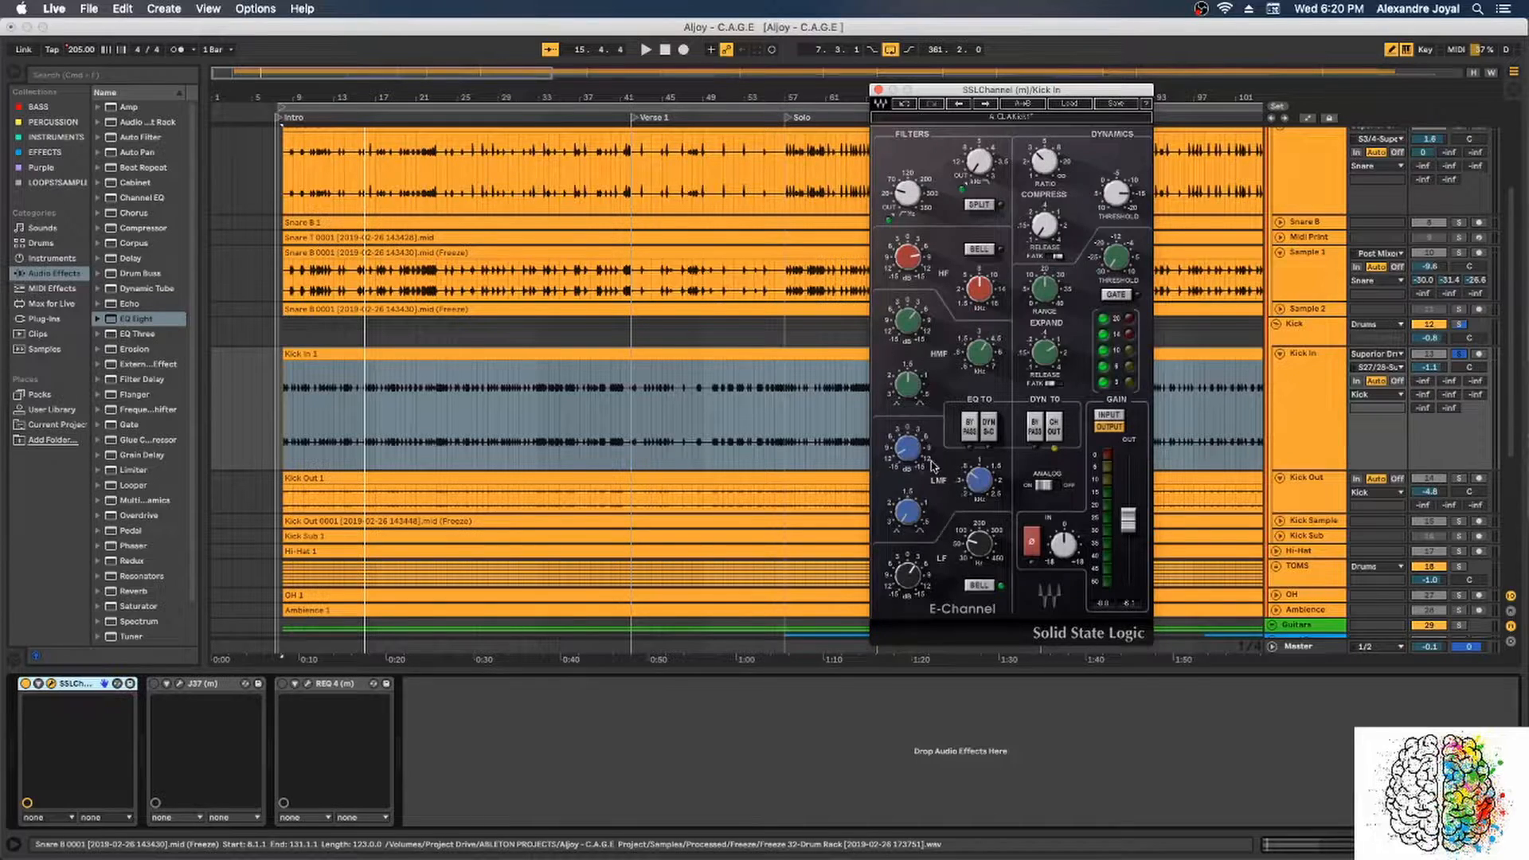
click(870, 464)
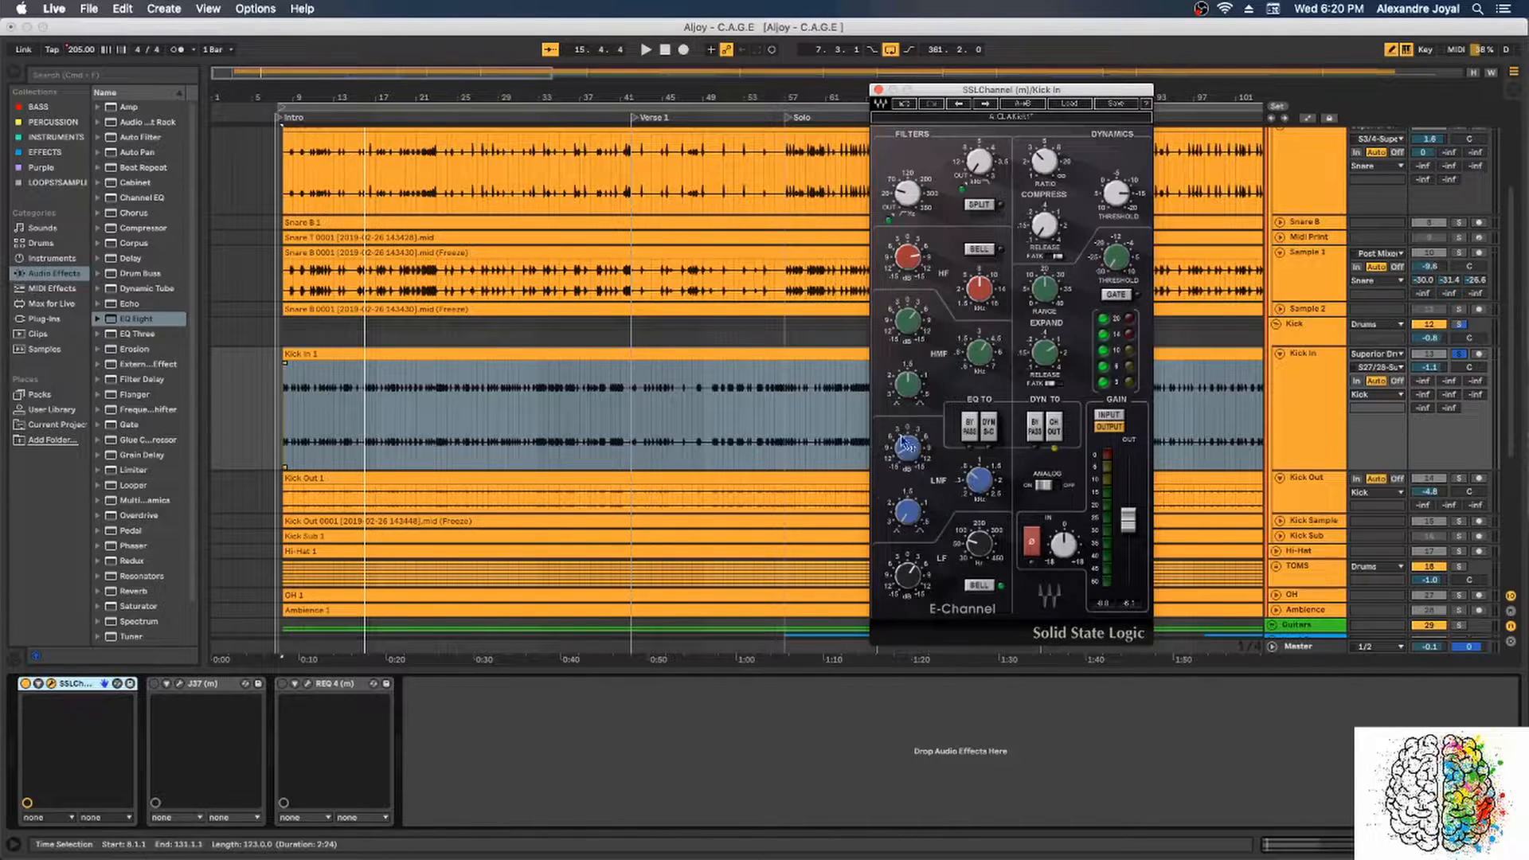
drag(968, 91, 893, 94)
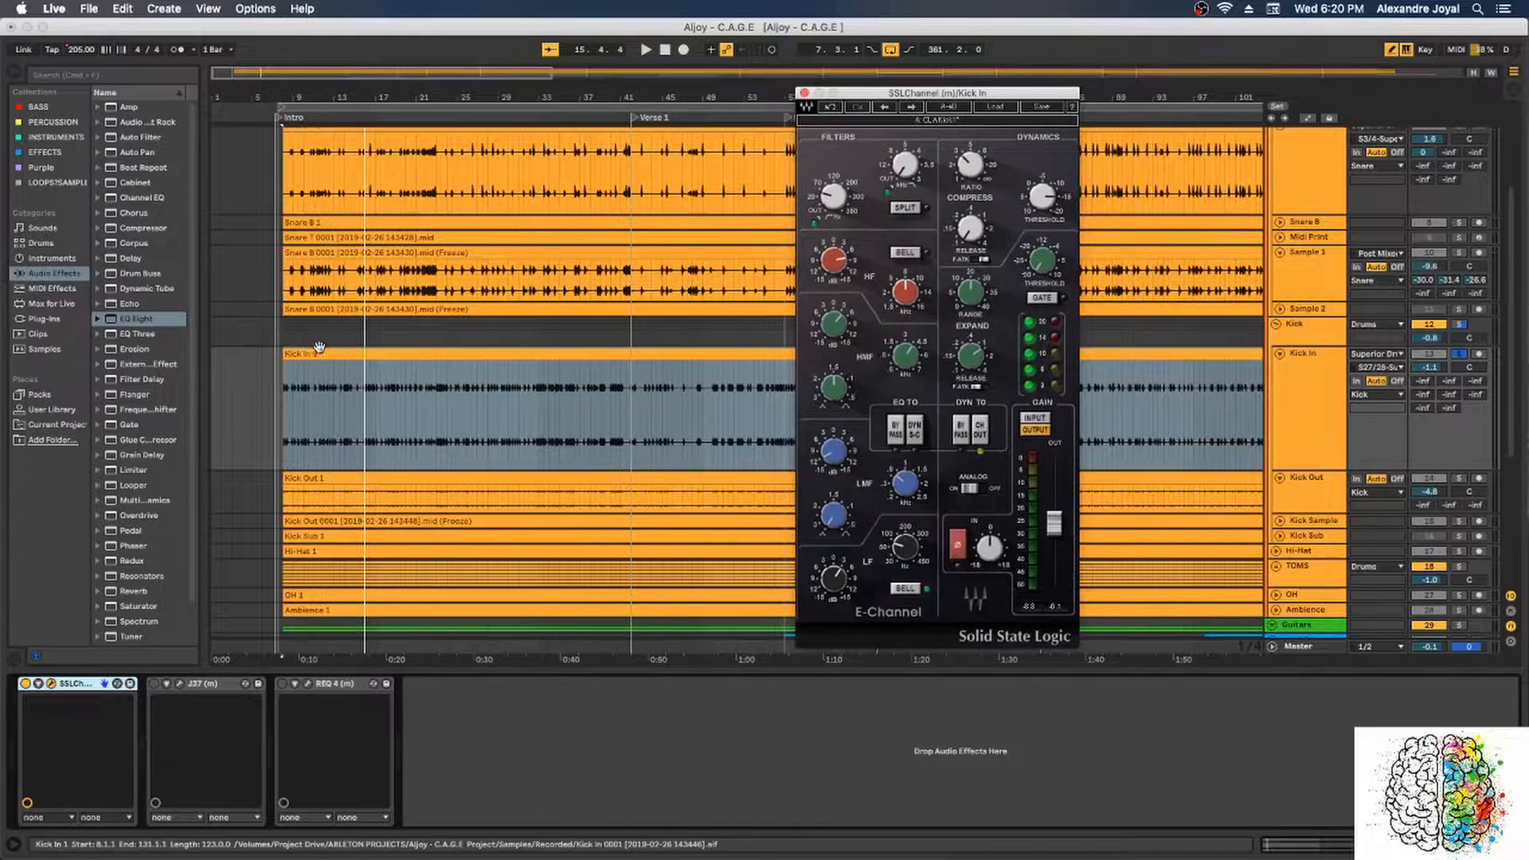
Step: Play the Kick In clip with SSLChannel bypassed and switch it back on during playback to compare the sound
click(30, 687)
click(27, 684)
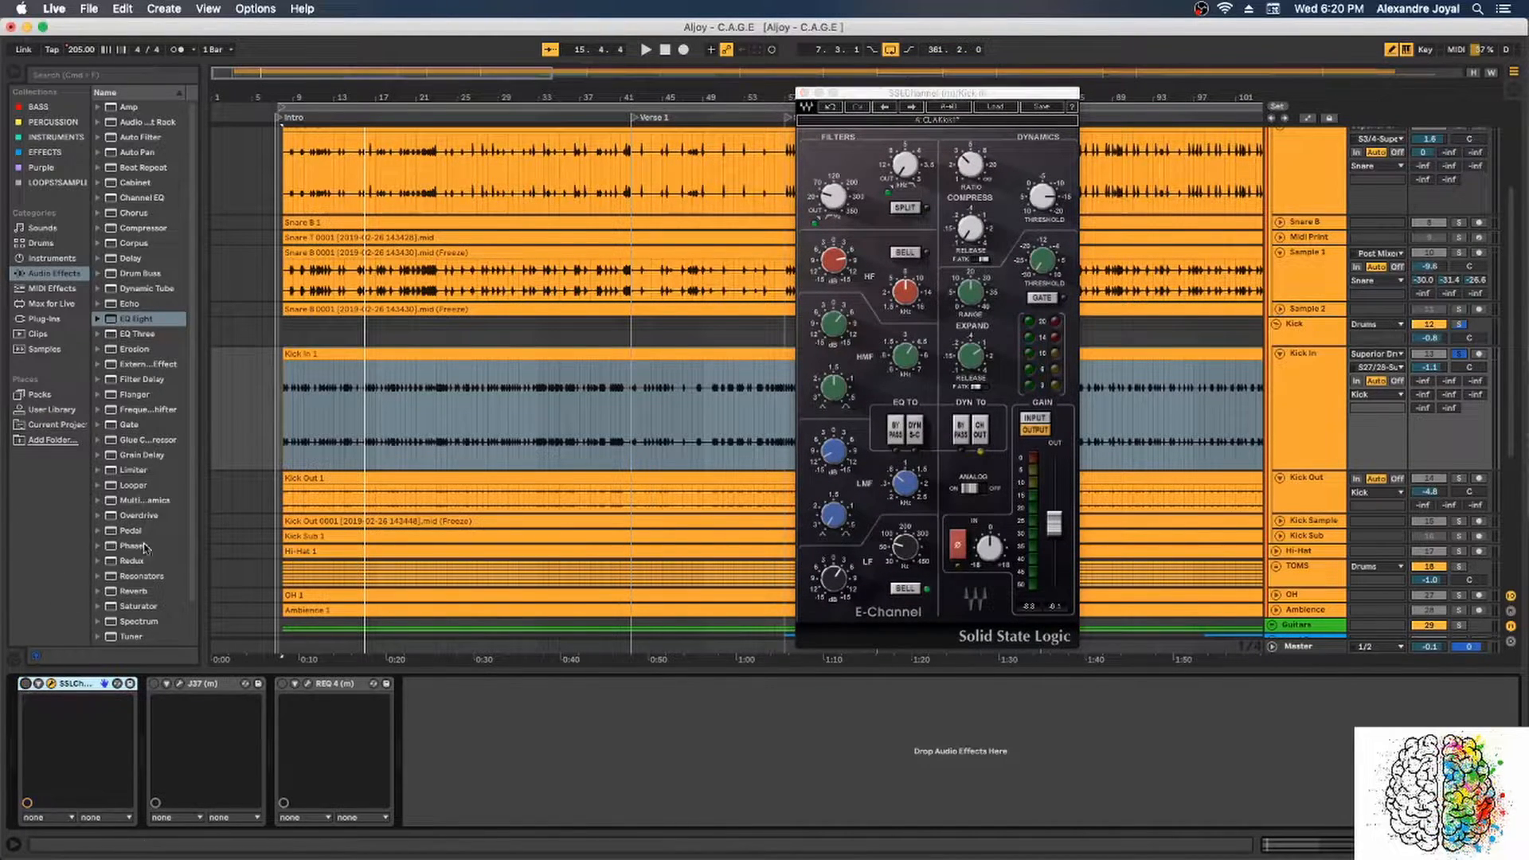
click(294, 354)
key(space)
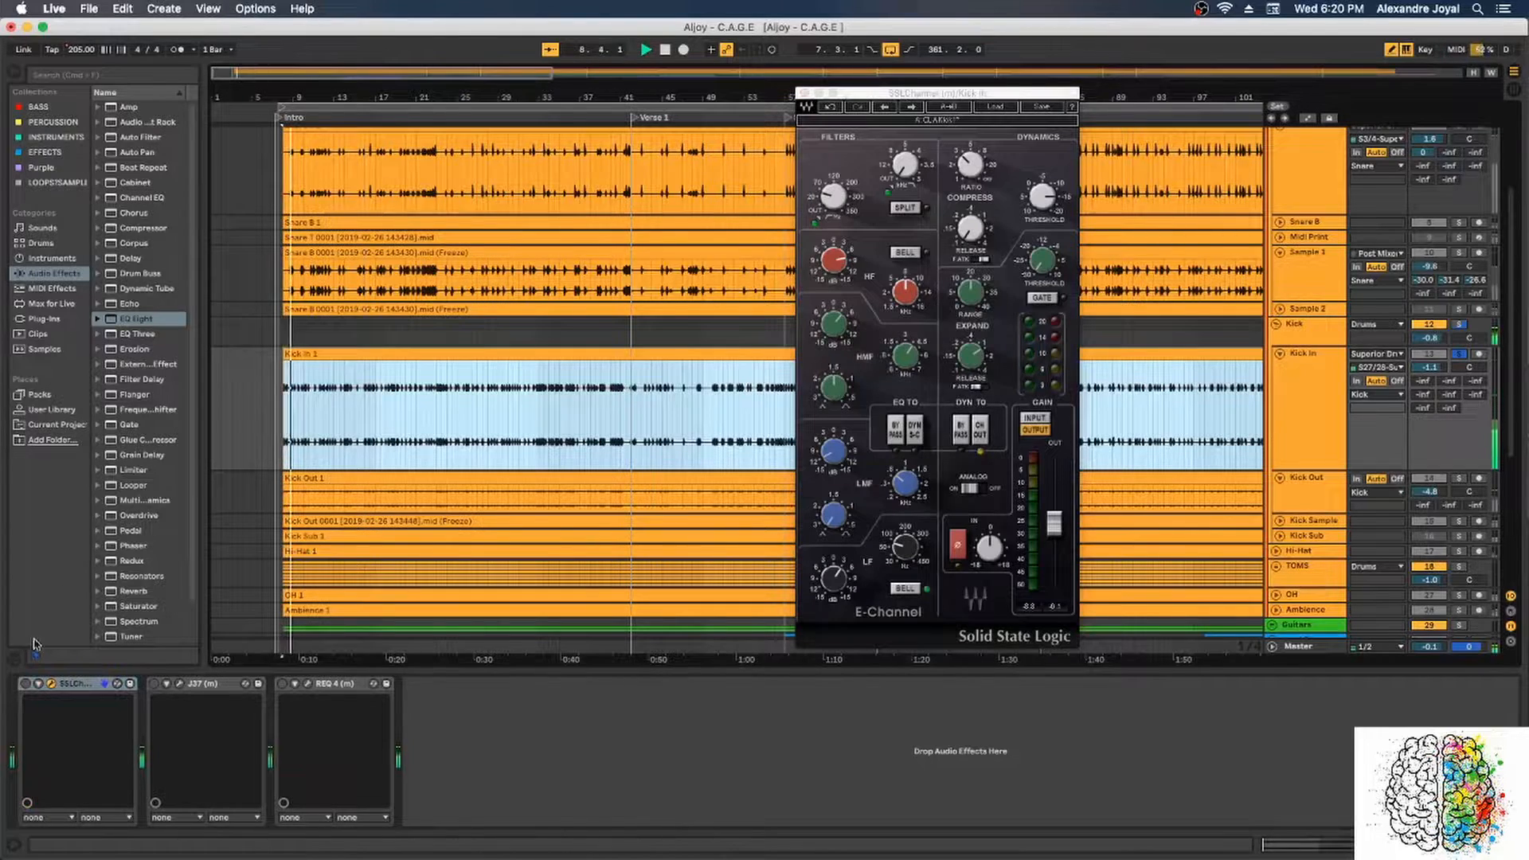
click(25, 684)
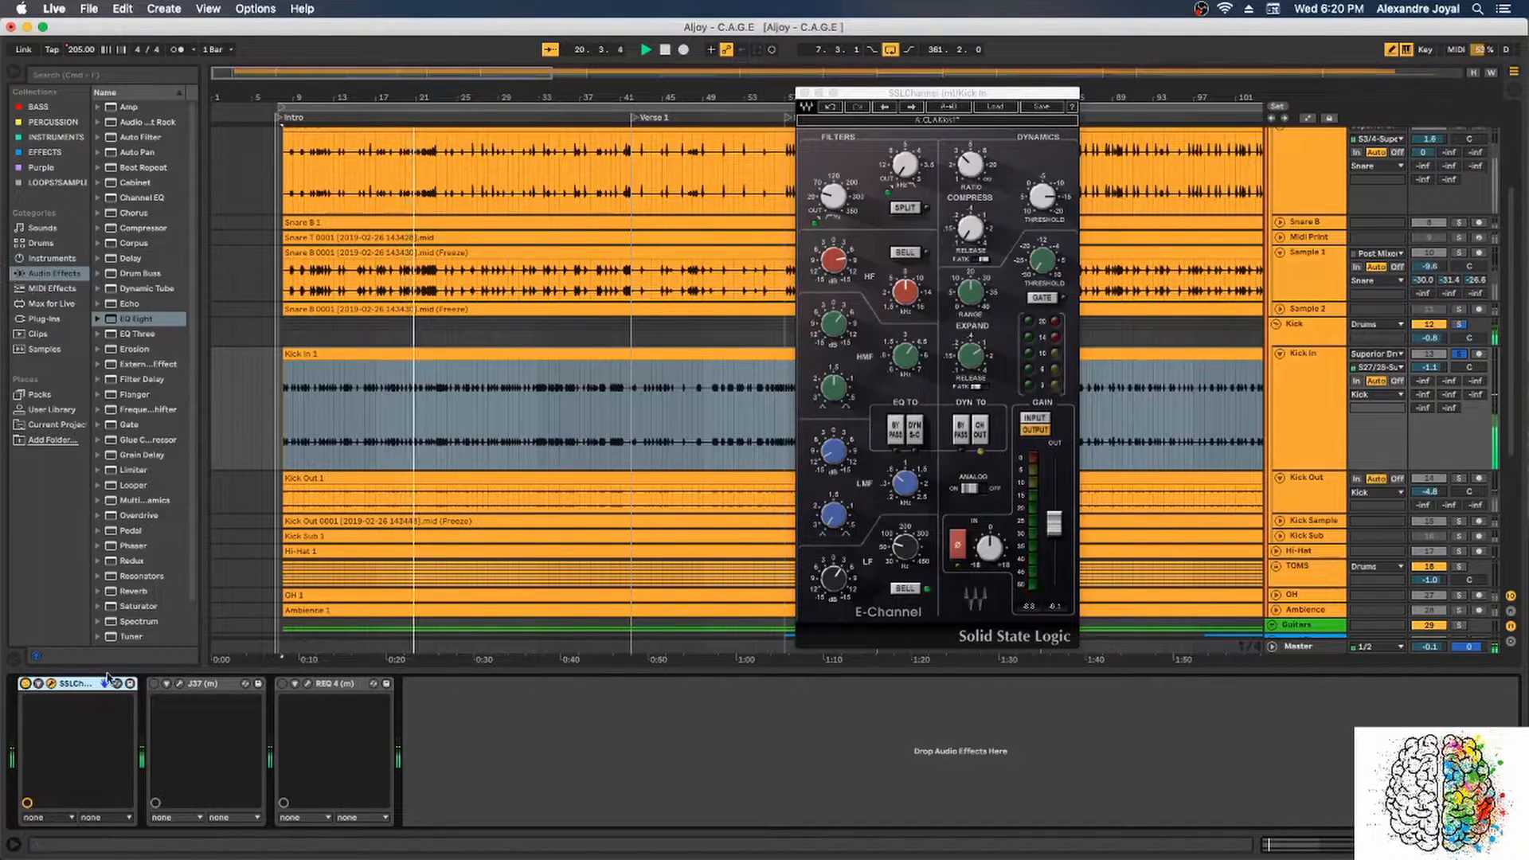
key(space)
Step: Move the SSLChannel window toward the middle of the arrangement and examine its compressor ratio, filter and HF gain controls
drag(924, 99, 769, 93)
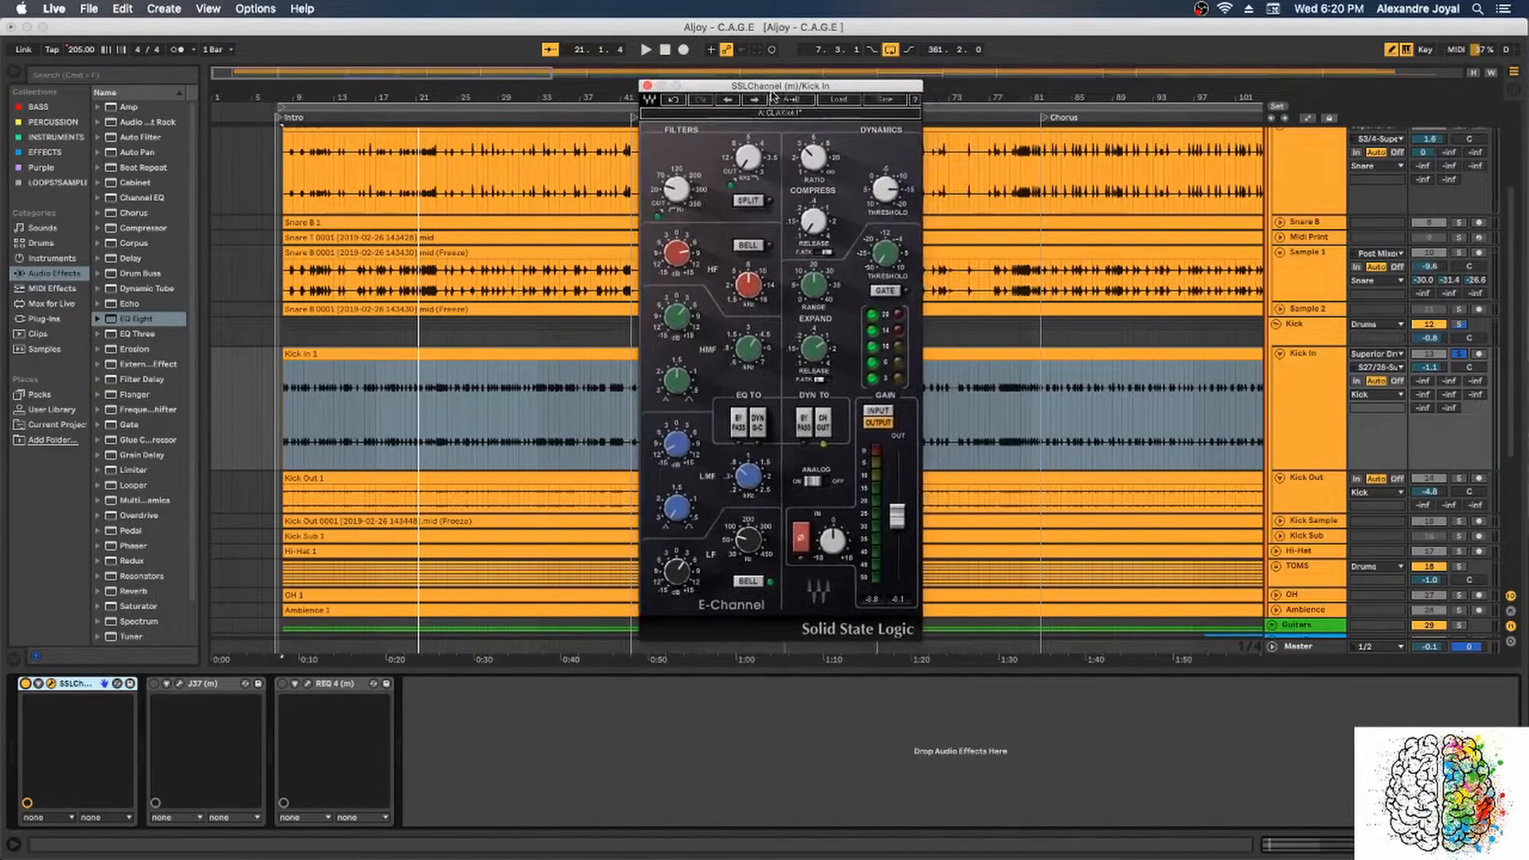
mouse_move(810, 150)
mouse_move(755, 165)
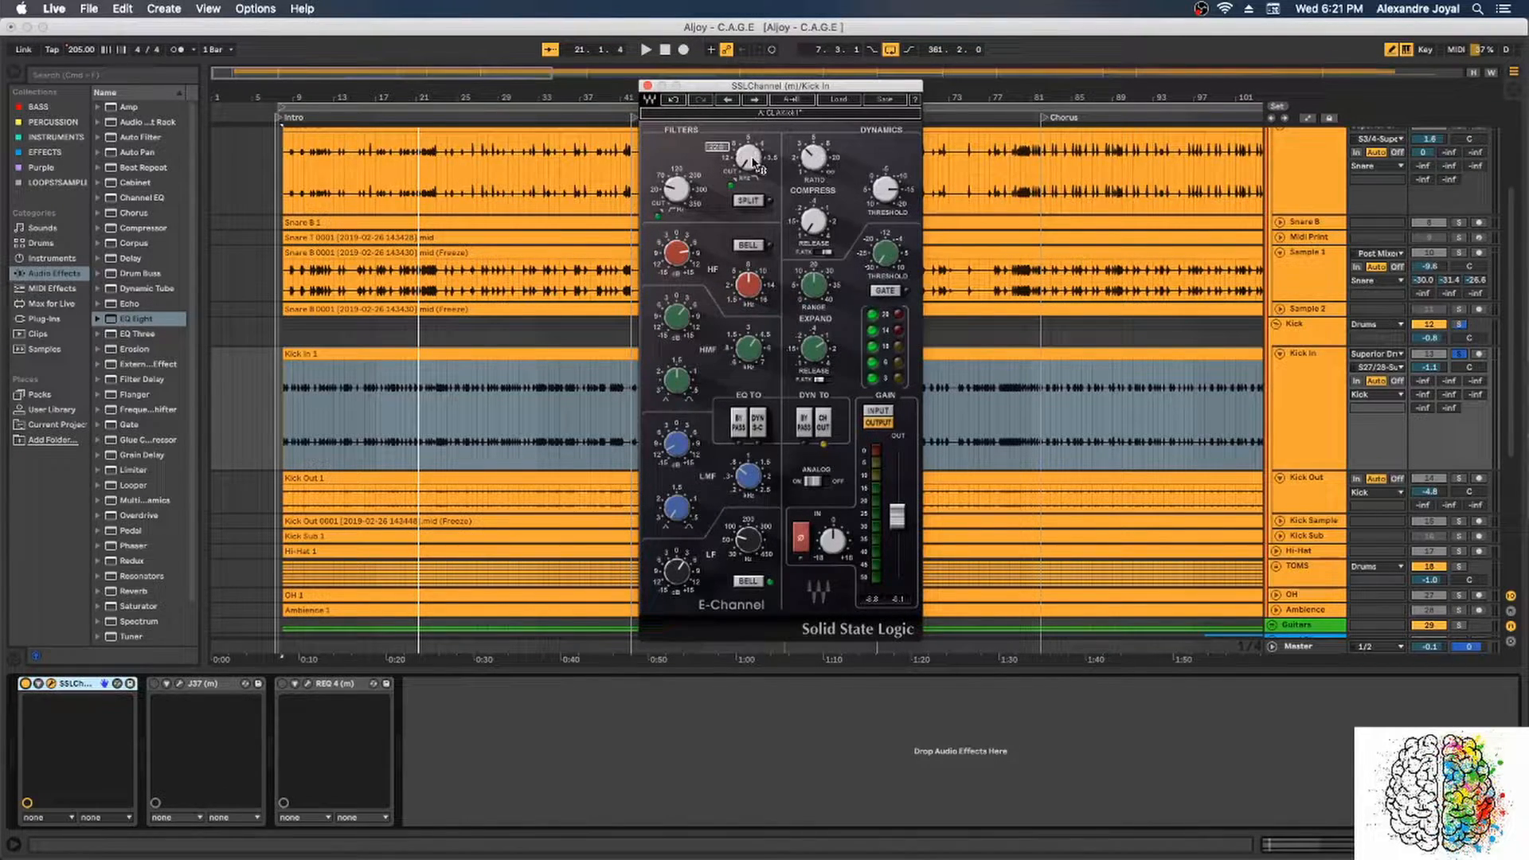
mouse_move(683, 255)
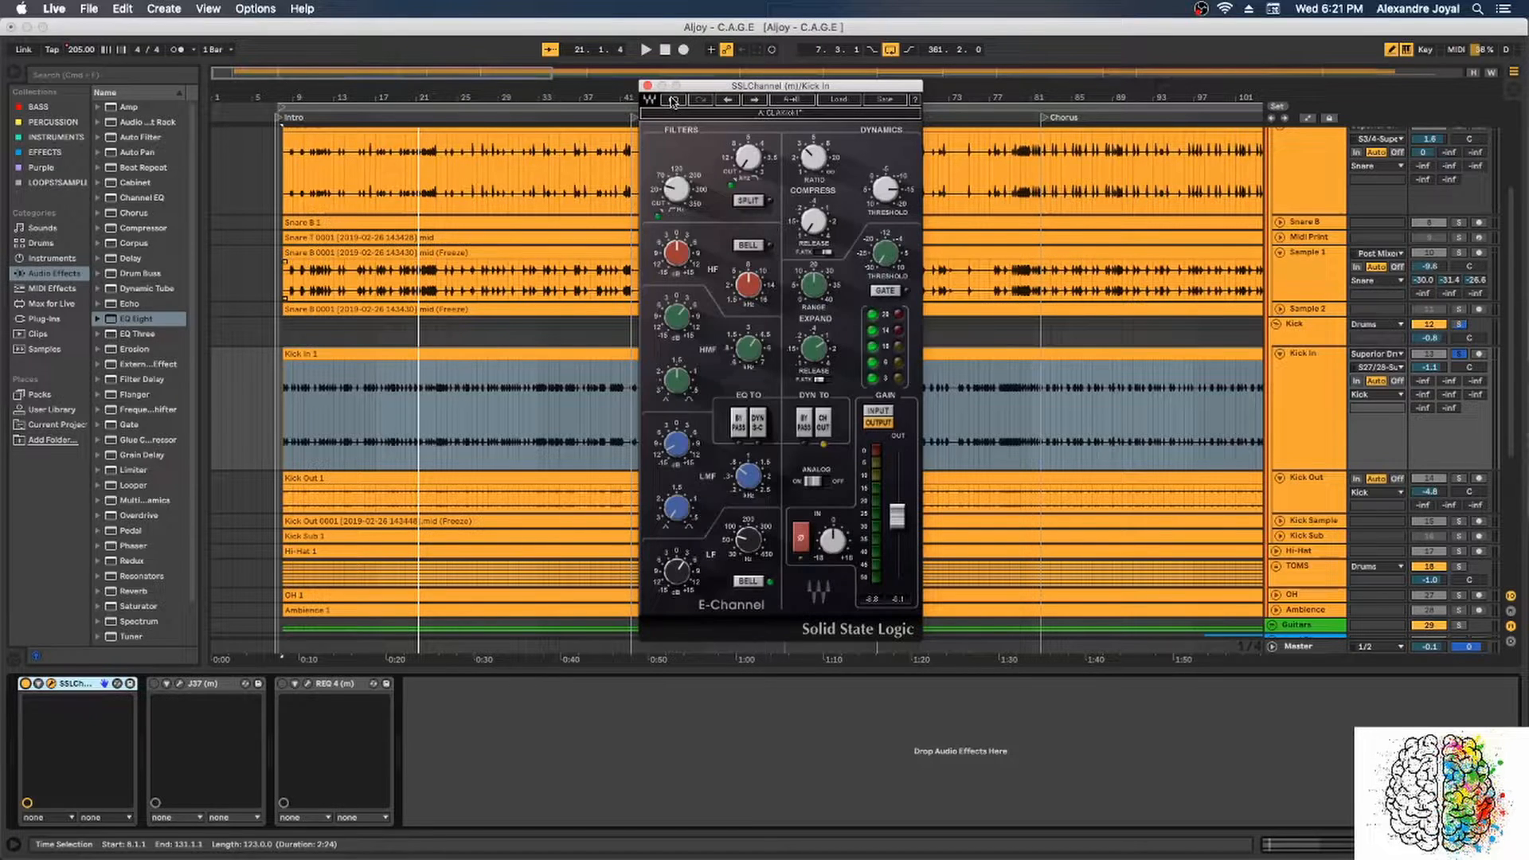
Step: Try adjusting the HMF gain in SSLChannel while auditioning the soloed Kick In track
key(space)
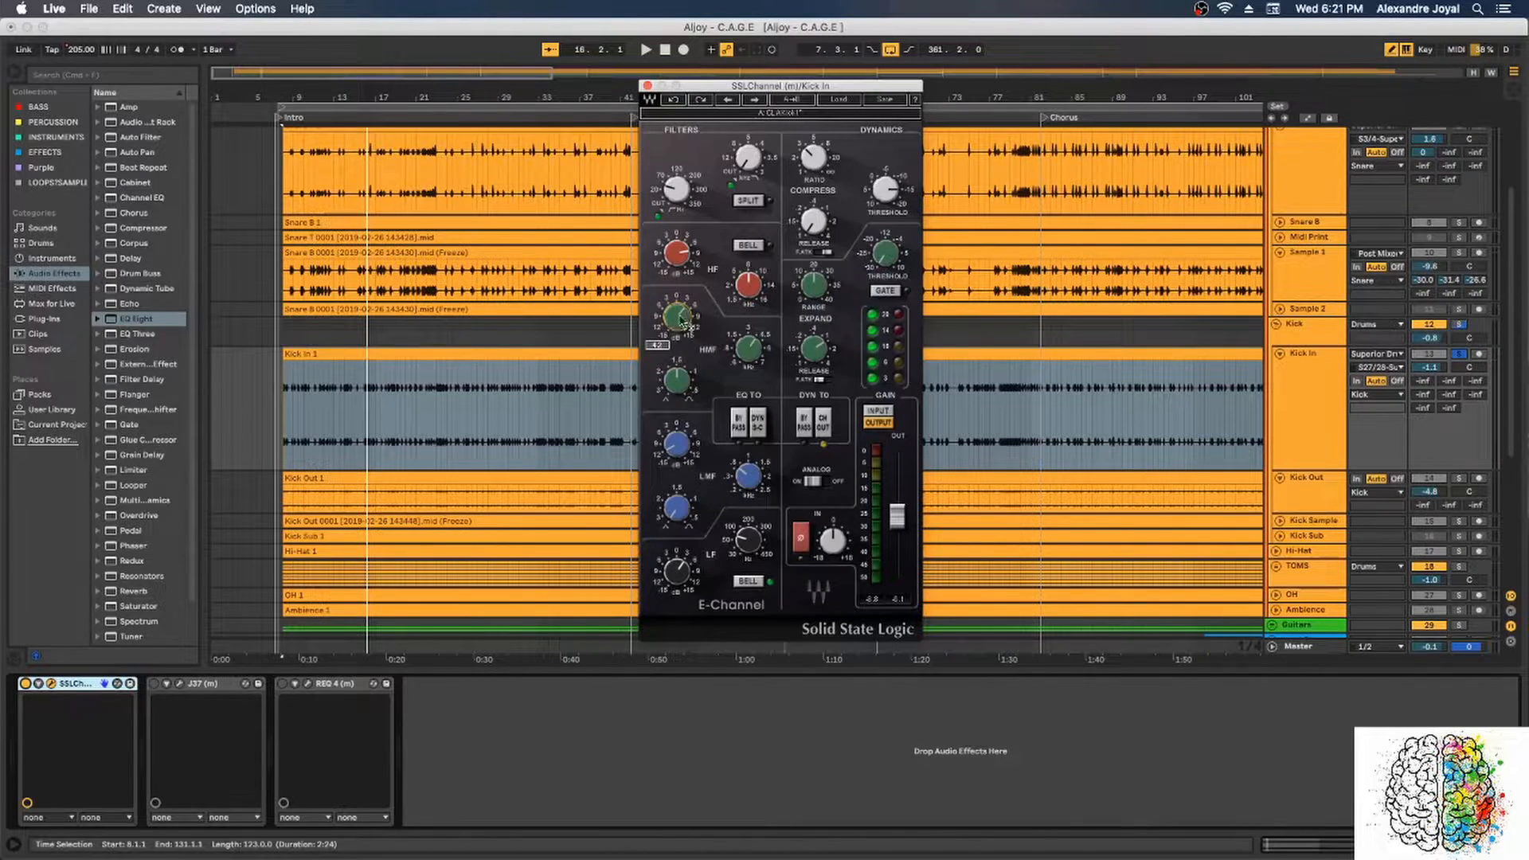
drag(682, 319, 680, 313)
key(space)
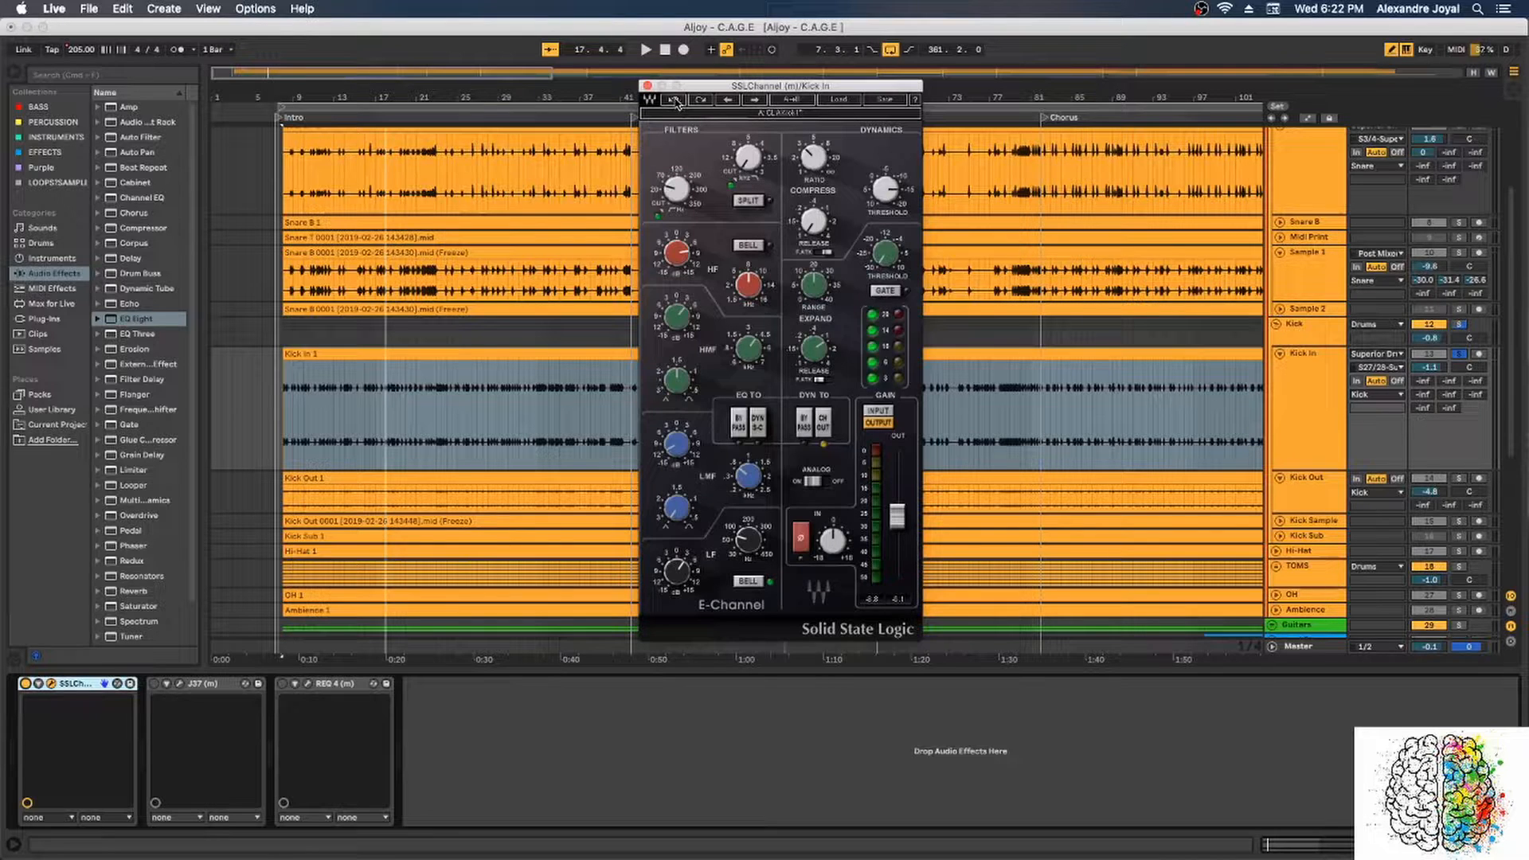
Step: Audition Kick In and examine the filter, LF gain, LF frequency and LF bell controls in SSLChannel
mouse_move(676, 448)
key(space)
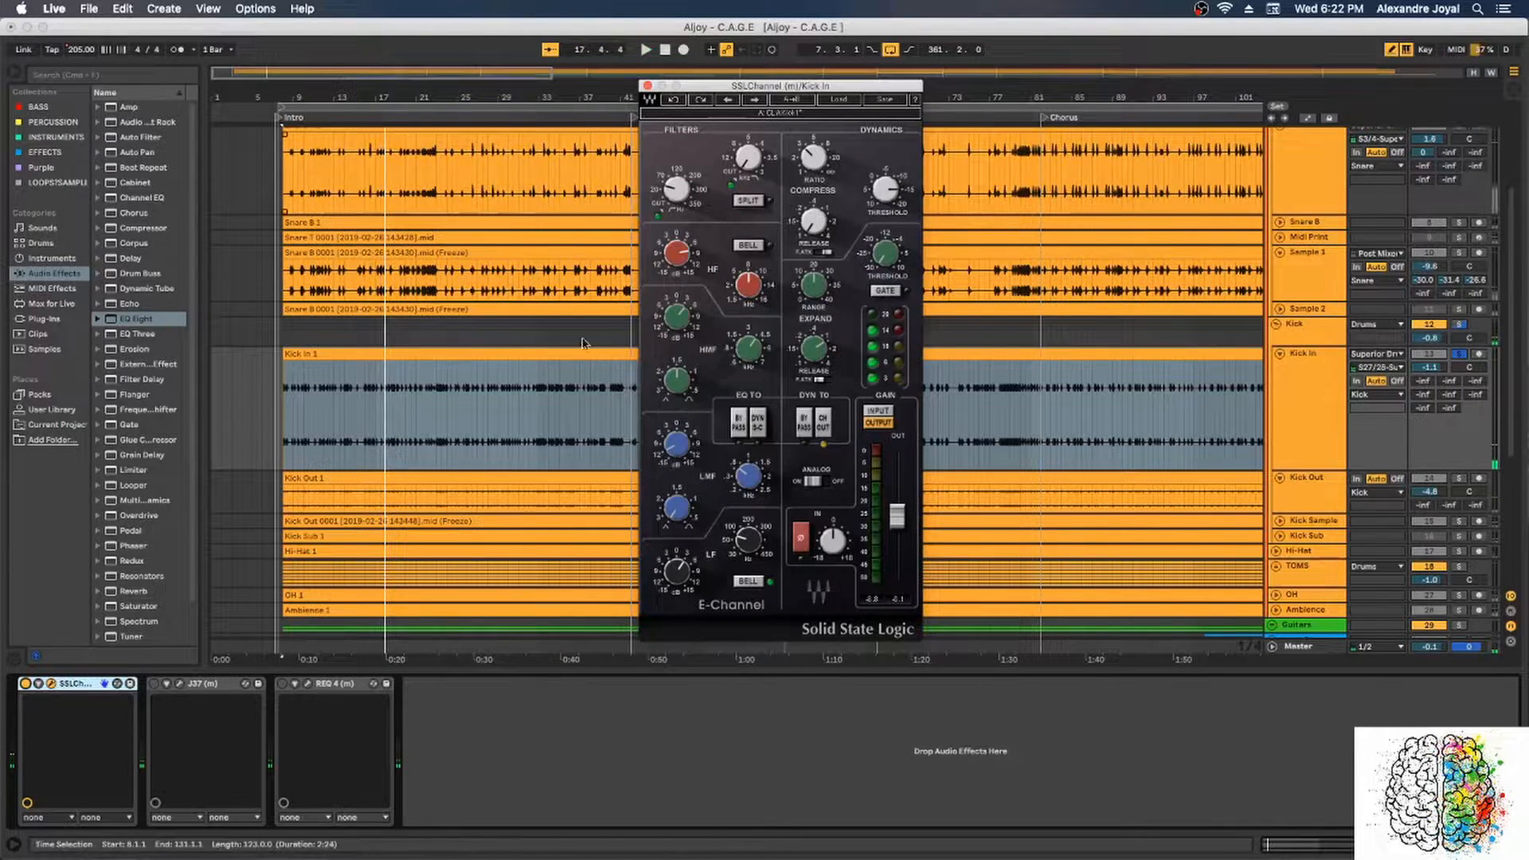
mouse_move(671, 417)
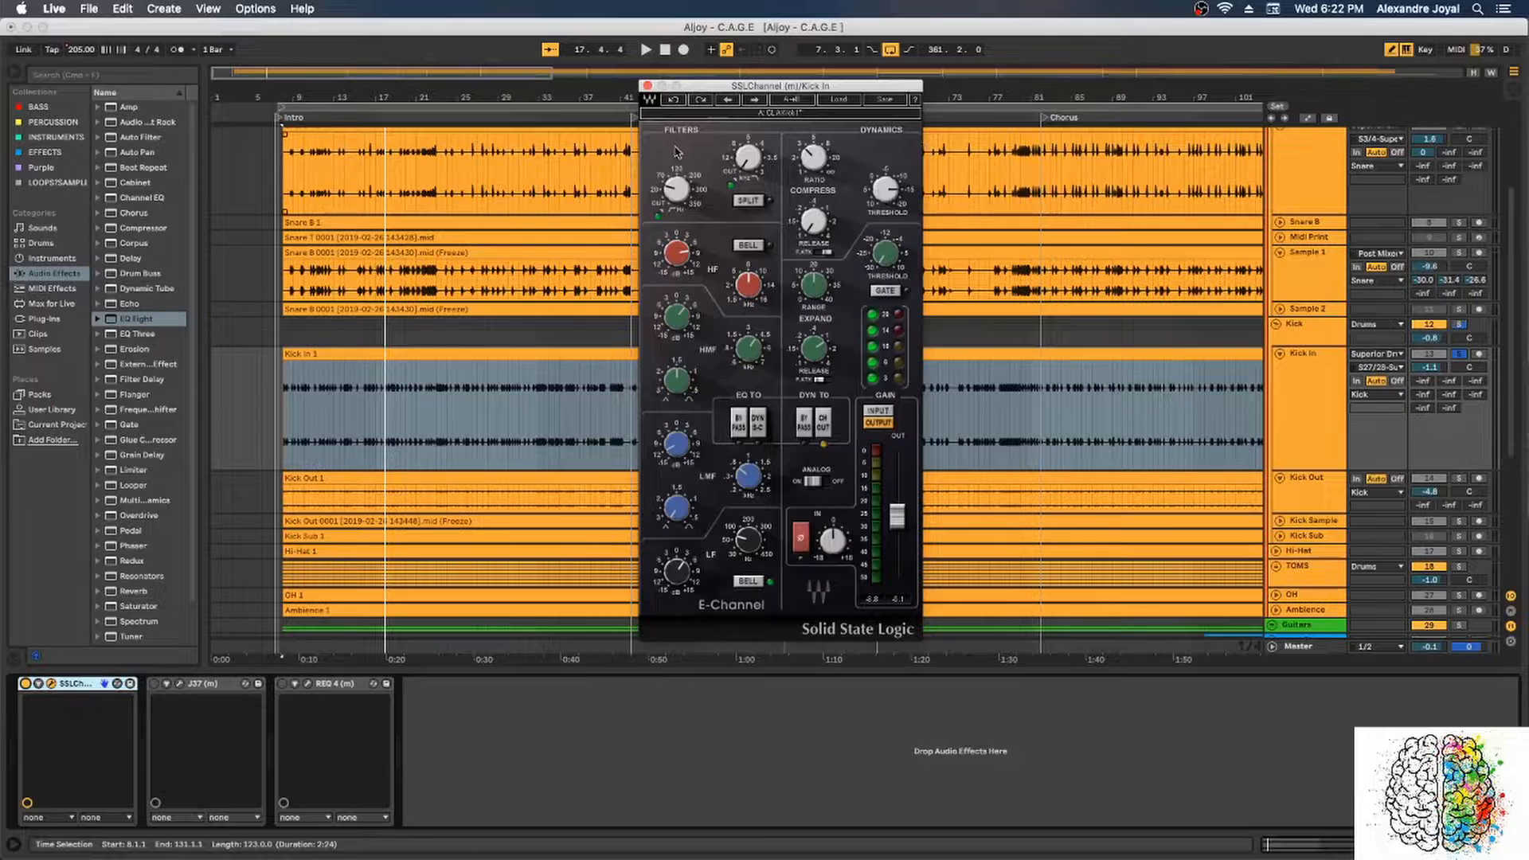
click(676, 191)
click(689, 575)
click(748, 540)
click(1314, 388)
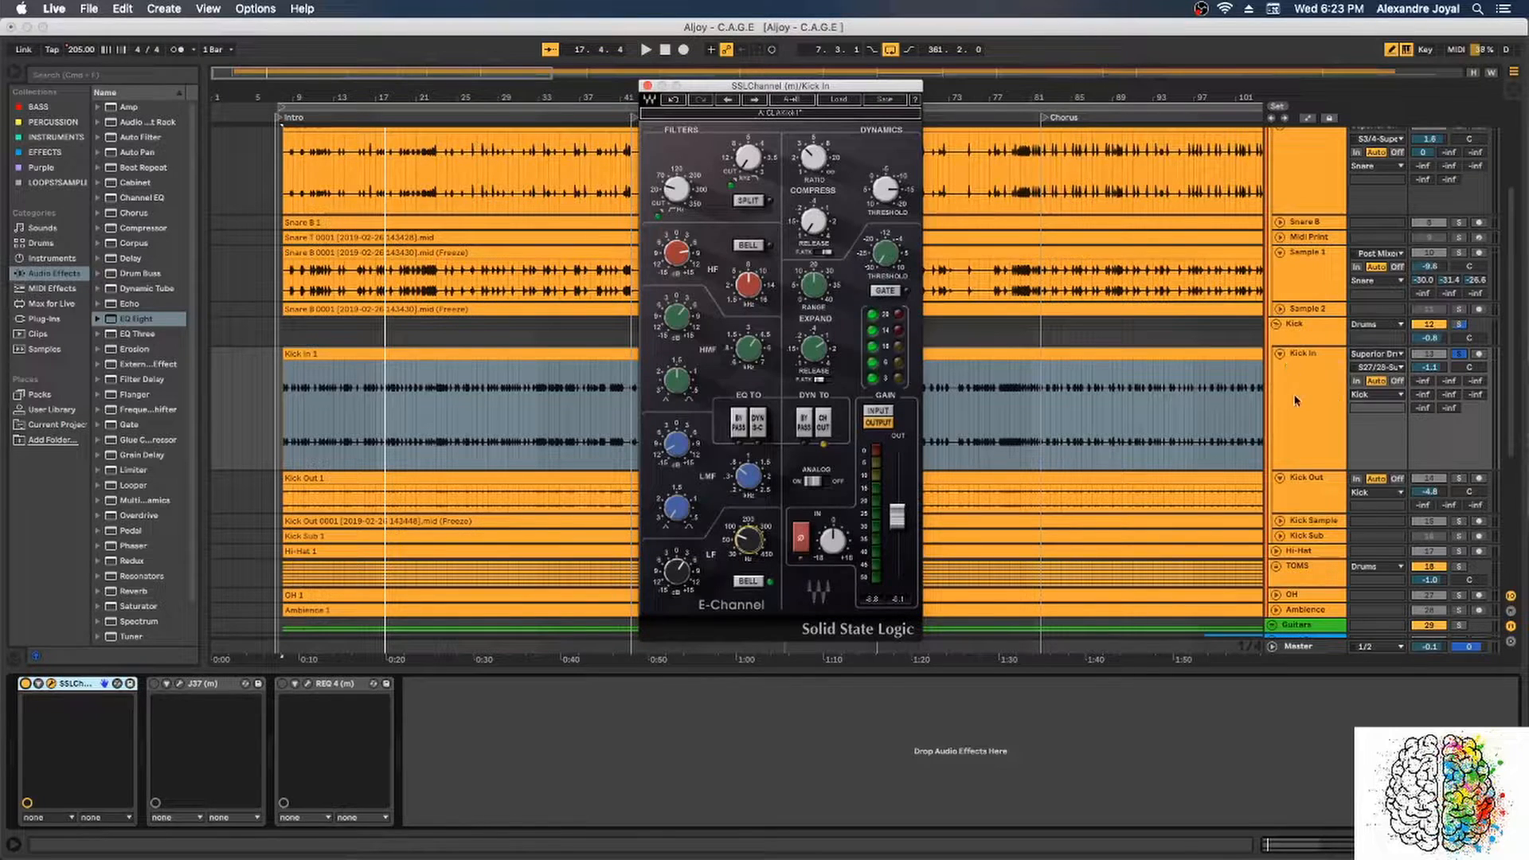
drag(749, 540, 748, 556)
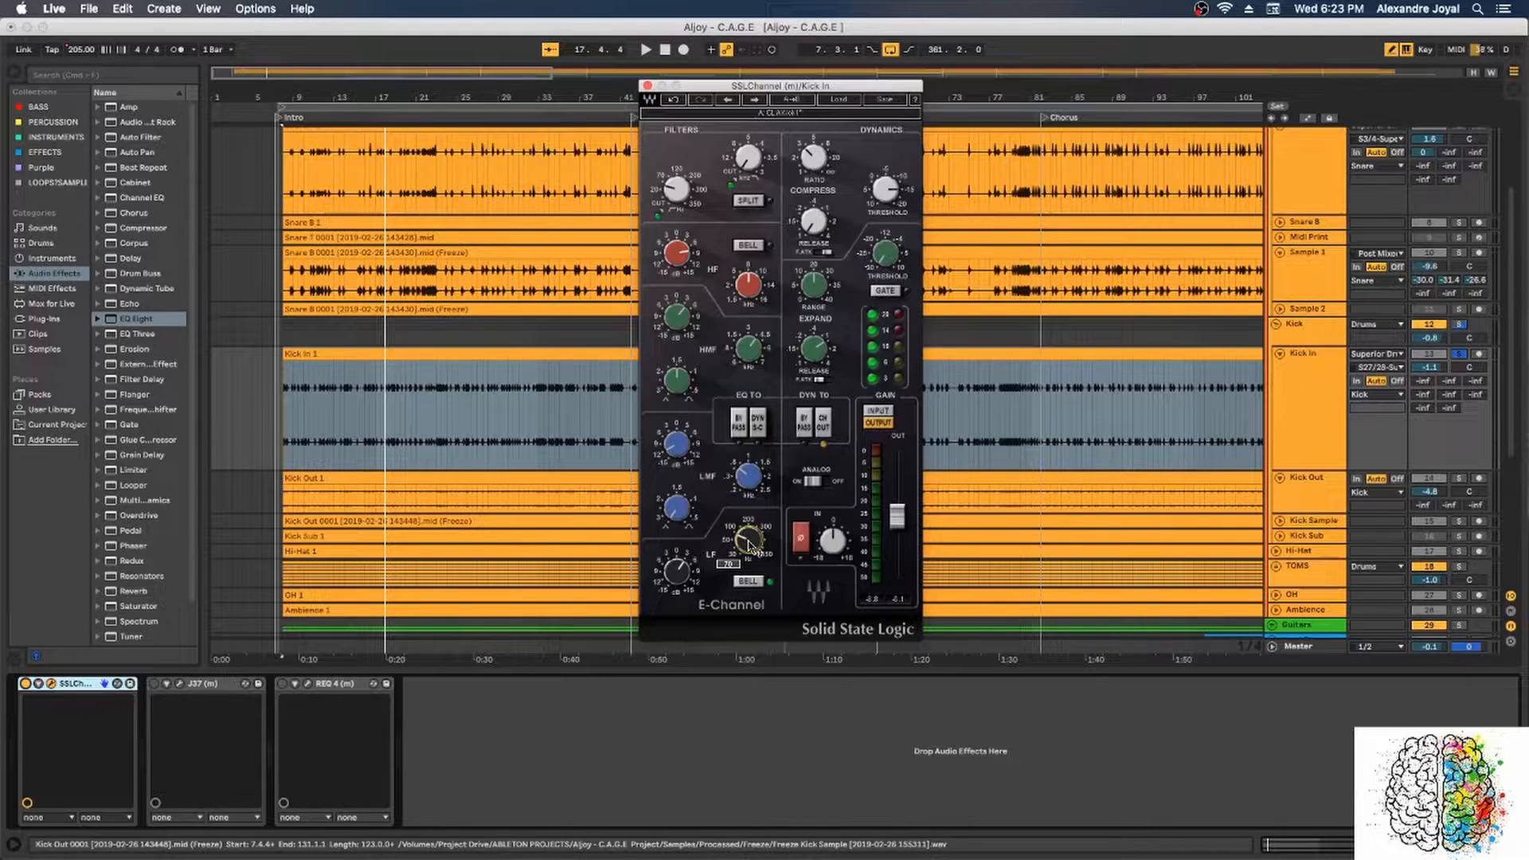
click(745, 584)
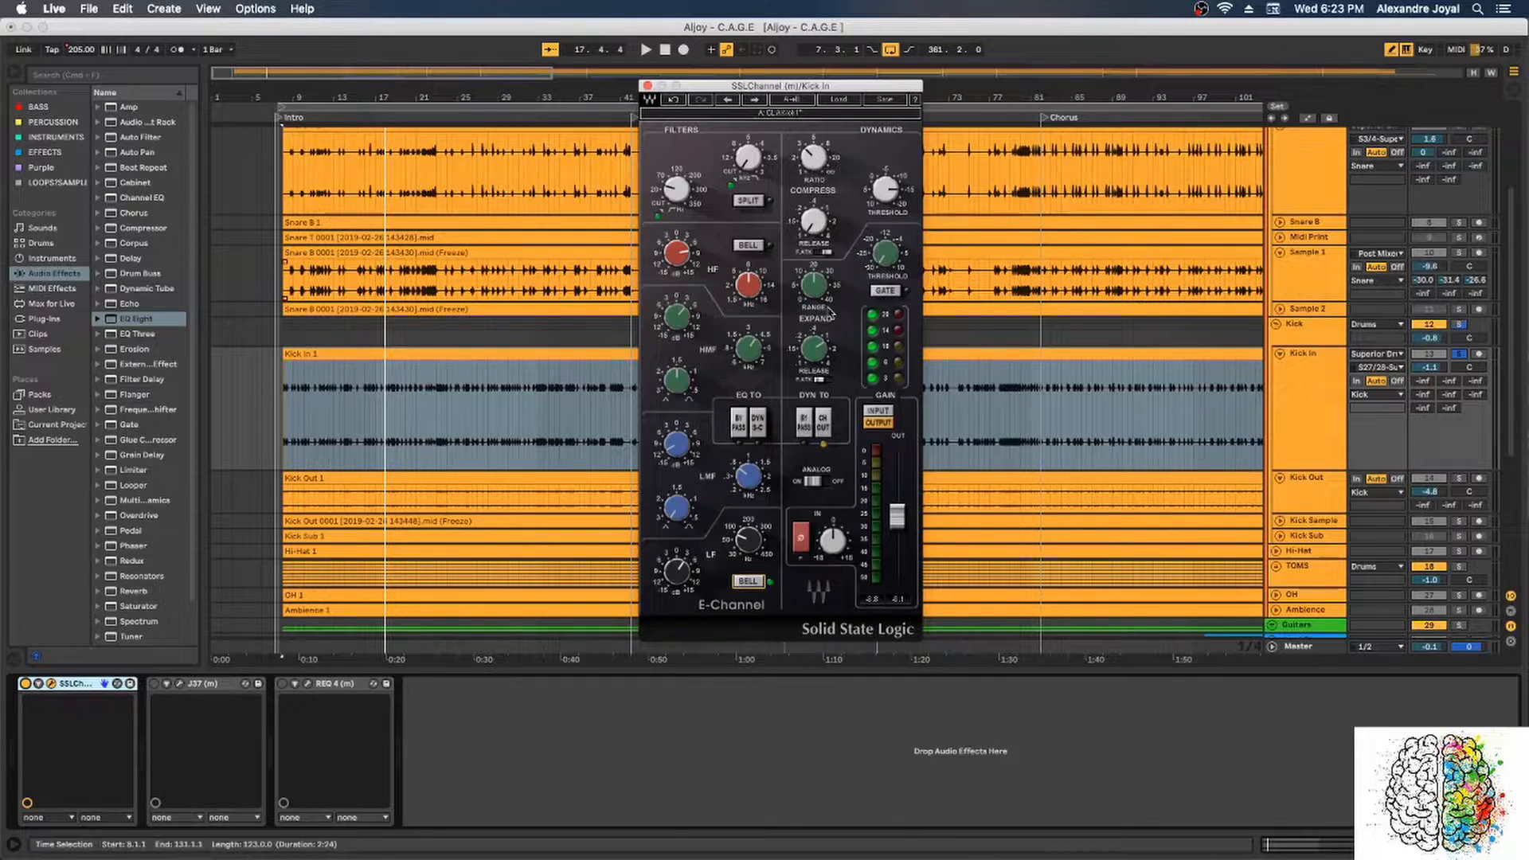
Step: Audition Kick In to check SSLChannel's dynamics section, move its window slightly, and set DYN TO to CH OUT
mouse_move(820, 227)
key(space)
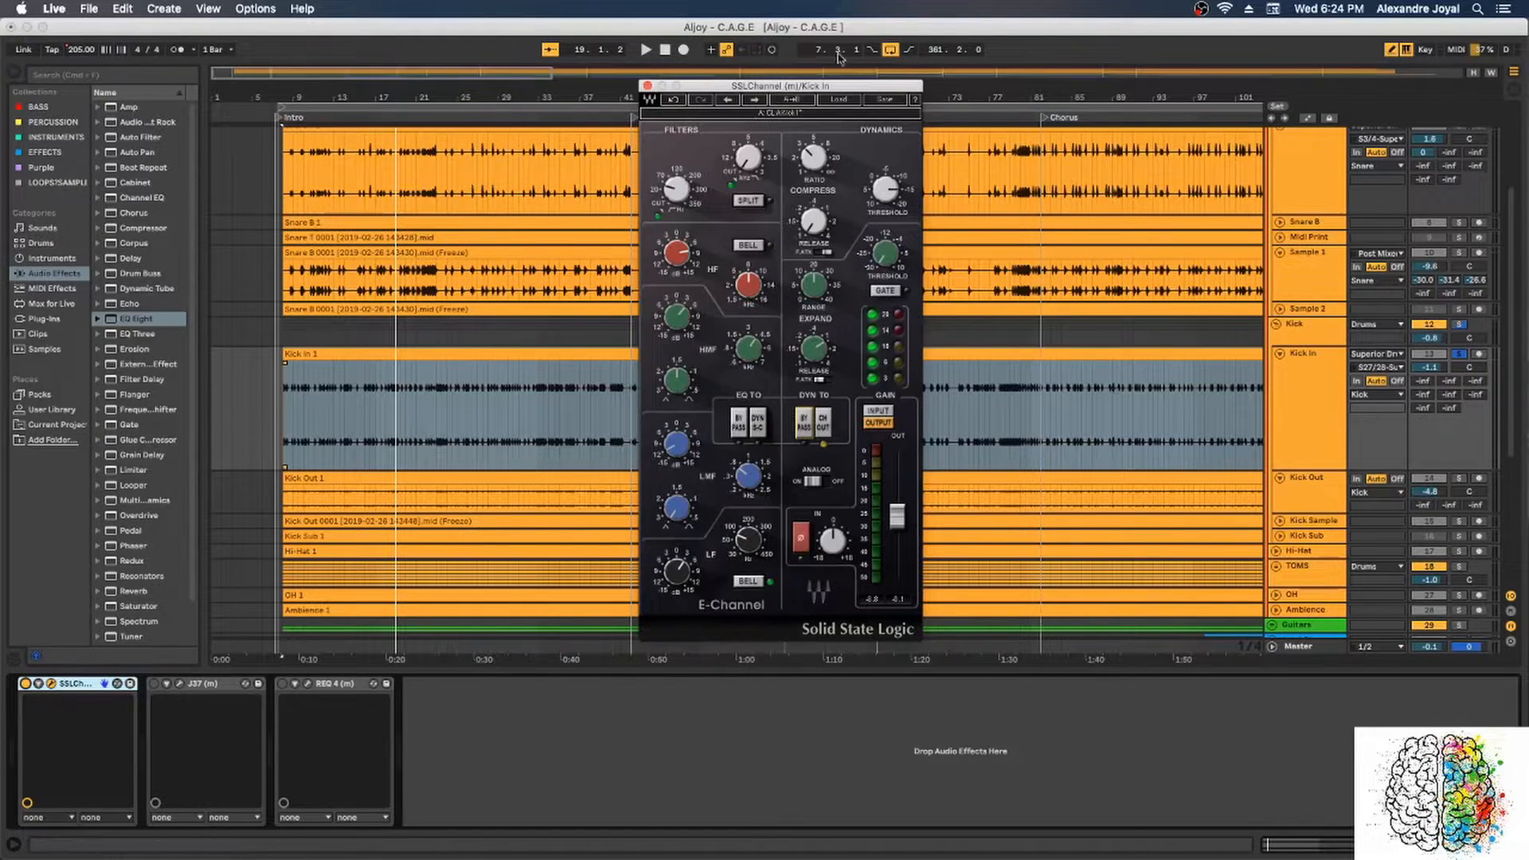
drag(832, 86, 849, 64)
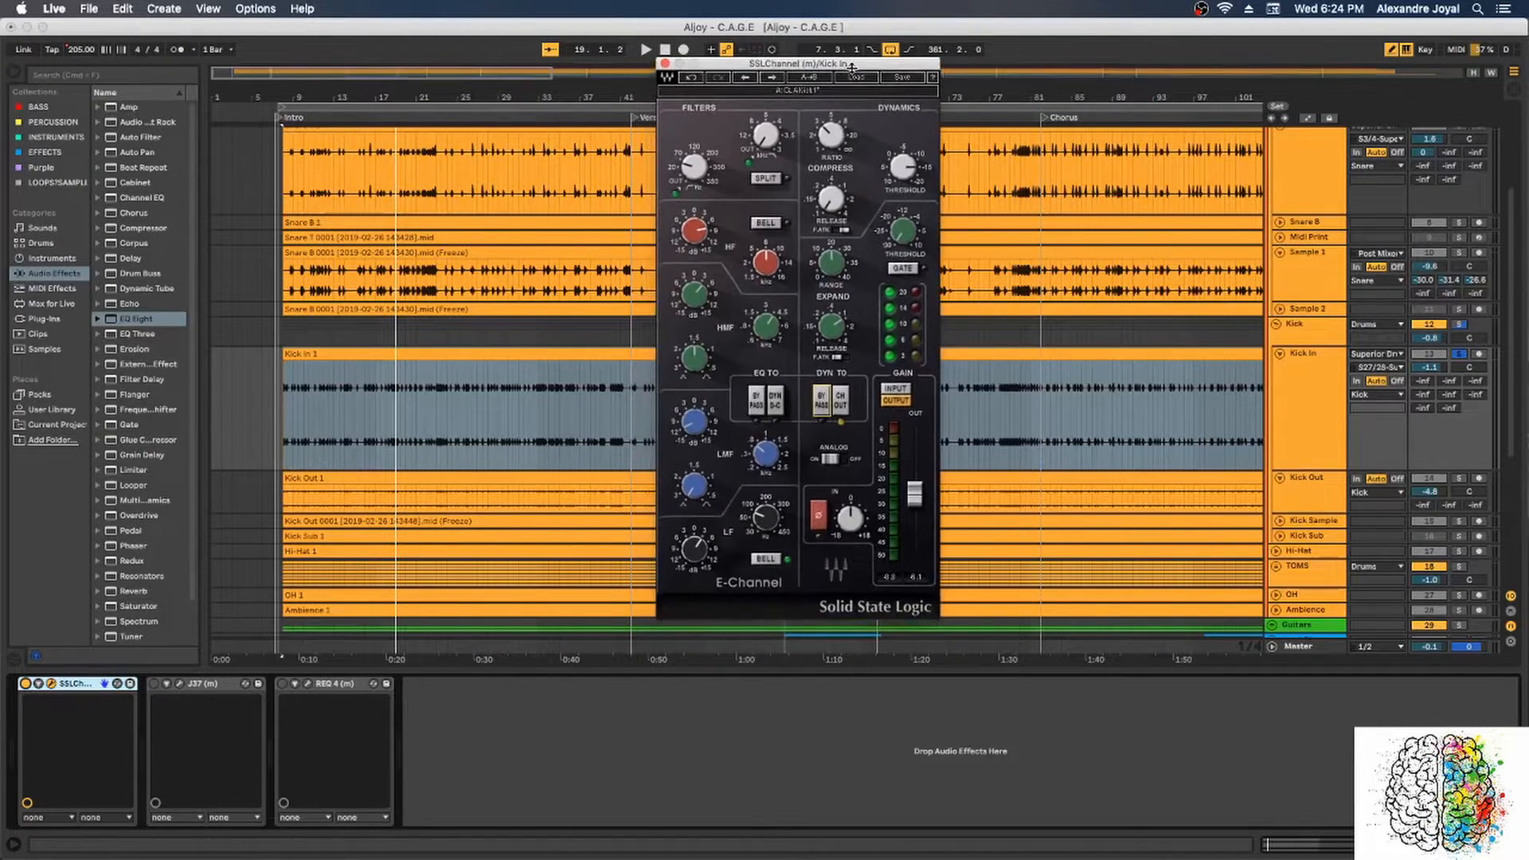
click(842, 403)
Step: Activate J37 on the Kick In track and show its plug-in window instead of SSLChannel, clear of the clip's start
click(231, 685)
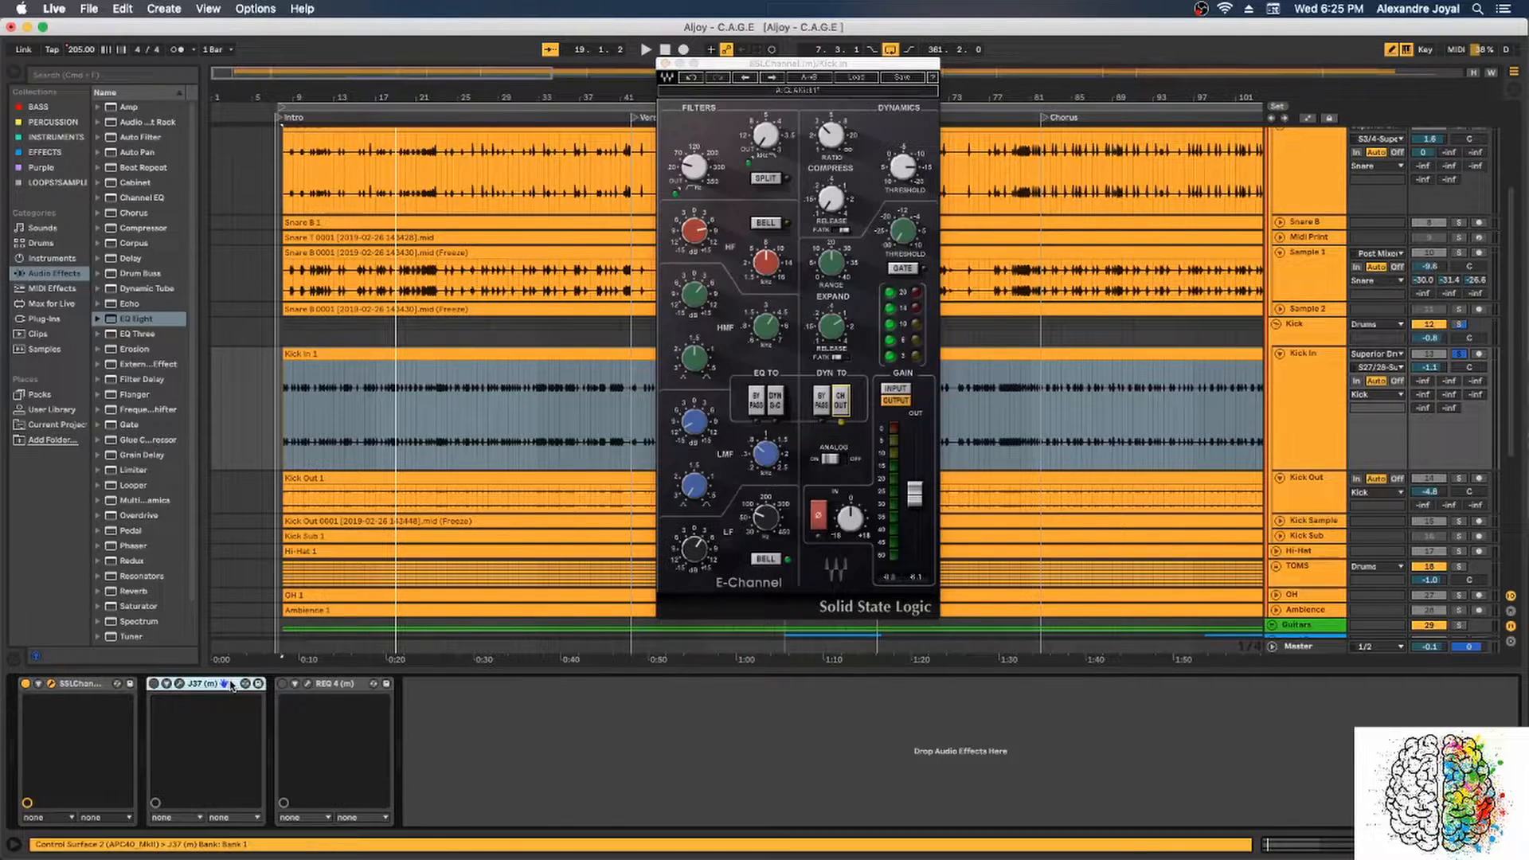
click(154, 683)
click(666, 63)
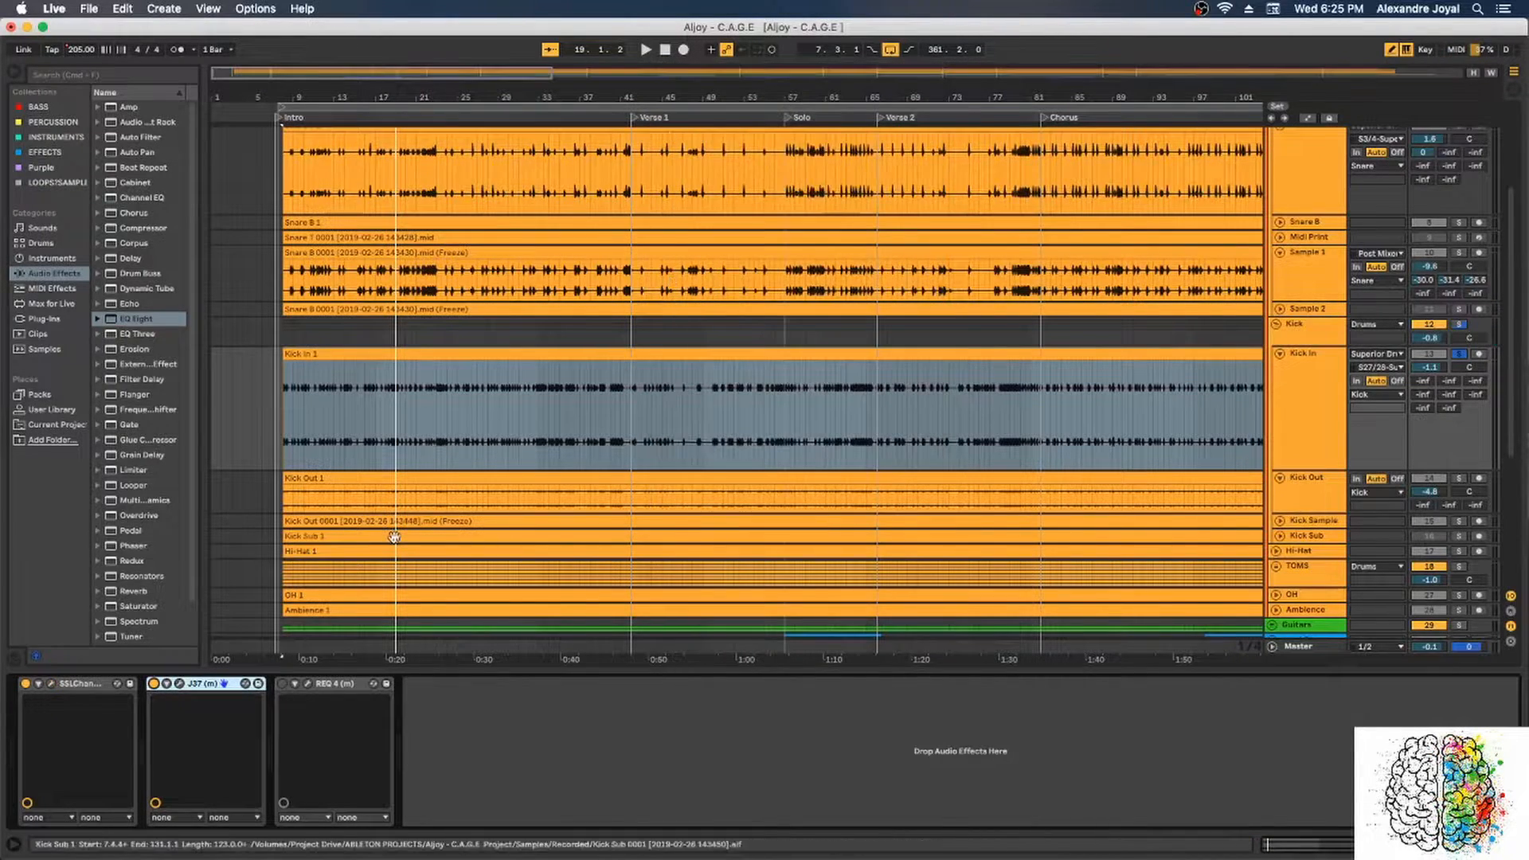
click(181, 684)
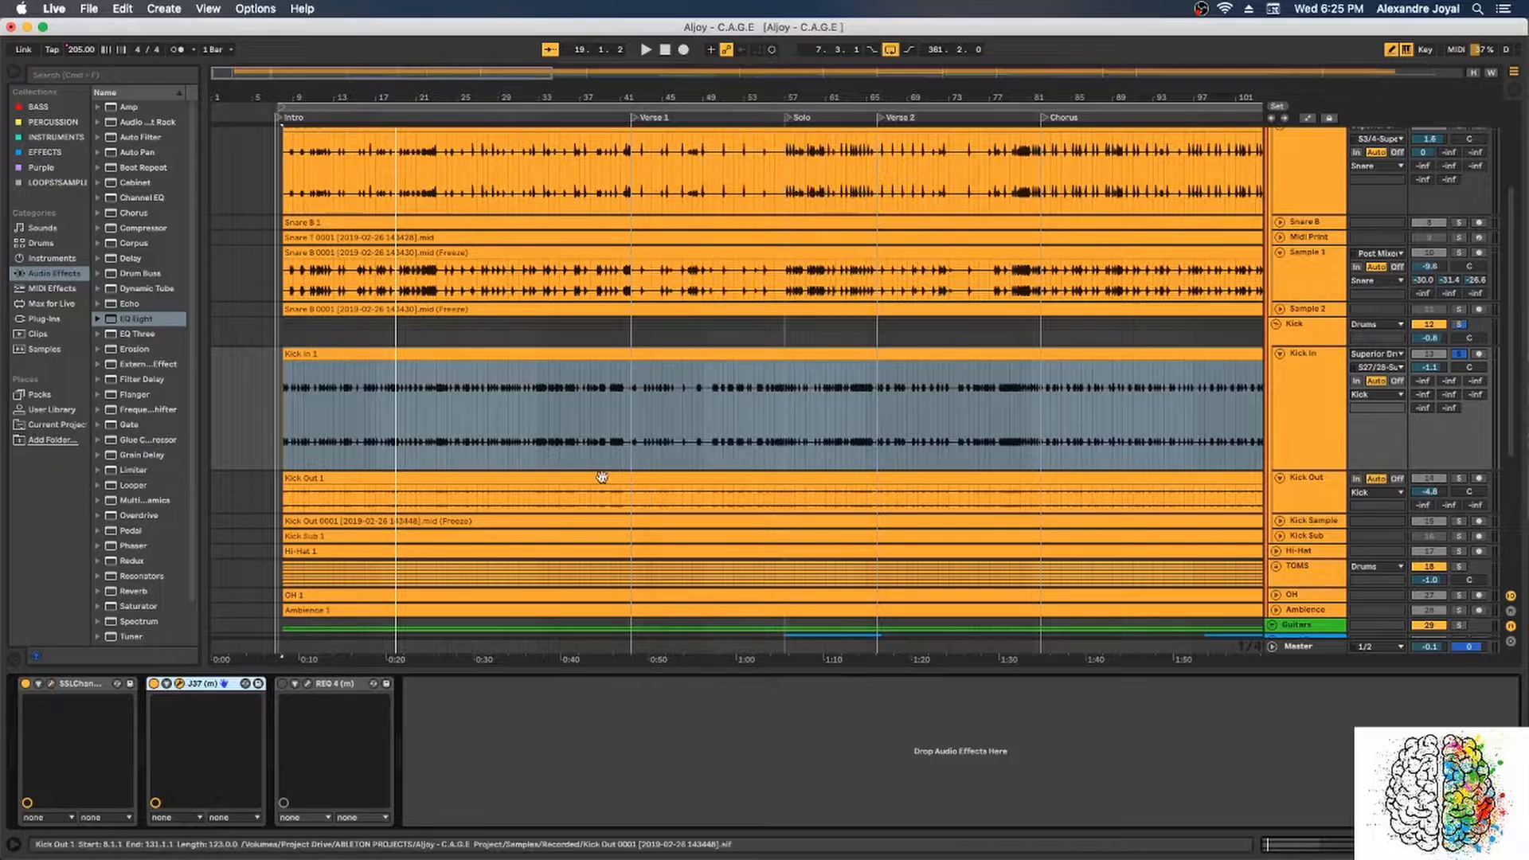
drag(1338, 119, 321, 89)
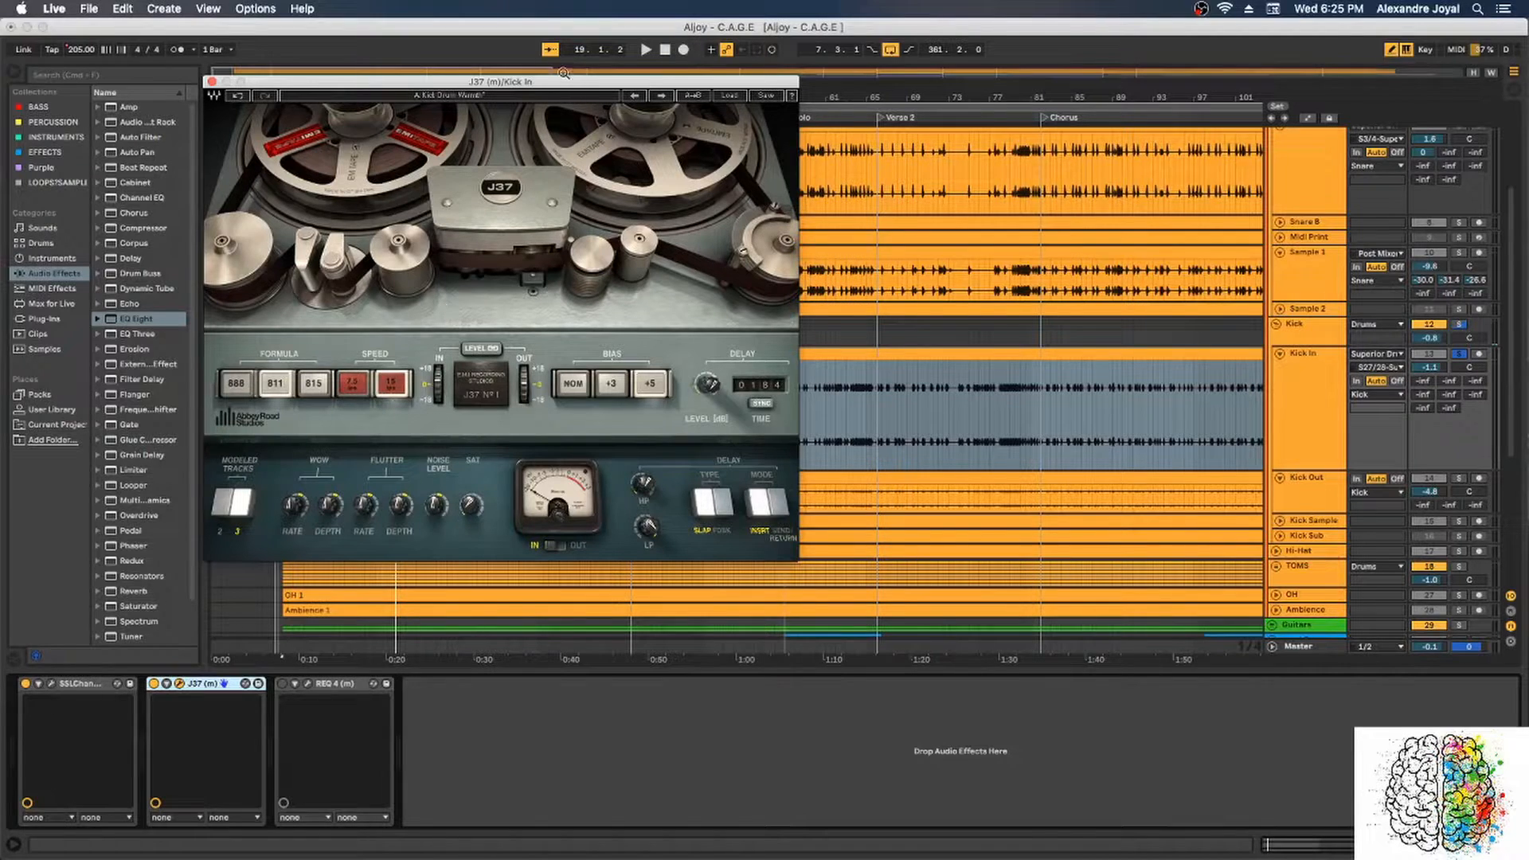
drag(562, 82, 1093, 114)
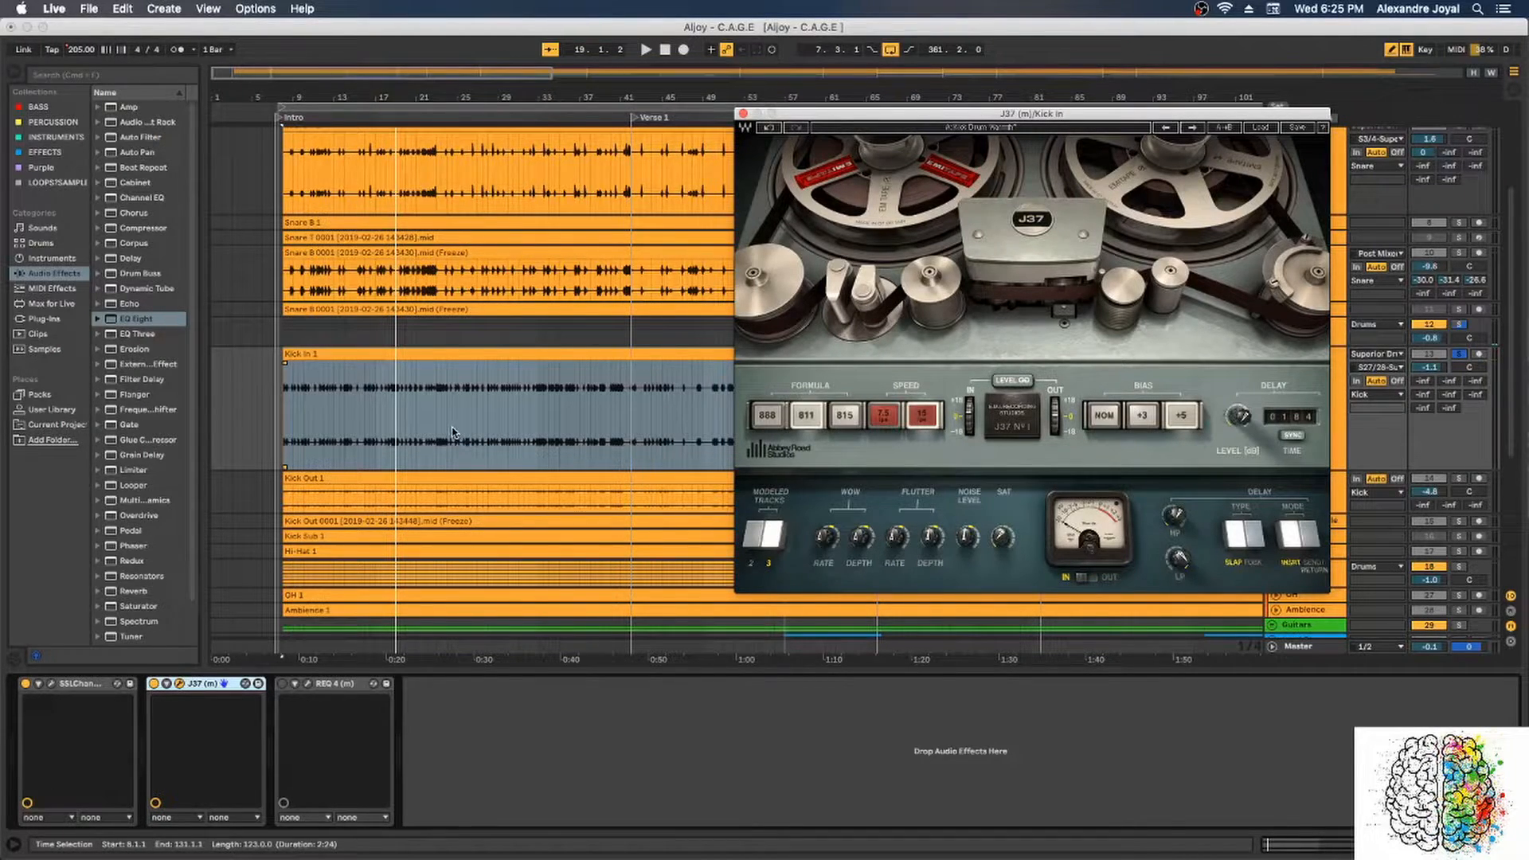
Step: Play the Kick In clip with J37 bypassed and switch it back on during playback to compare the sound
click(154, 687)
click(154, 685)
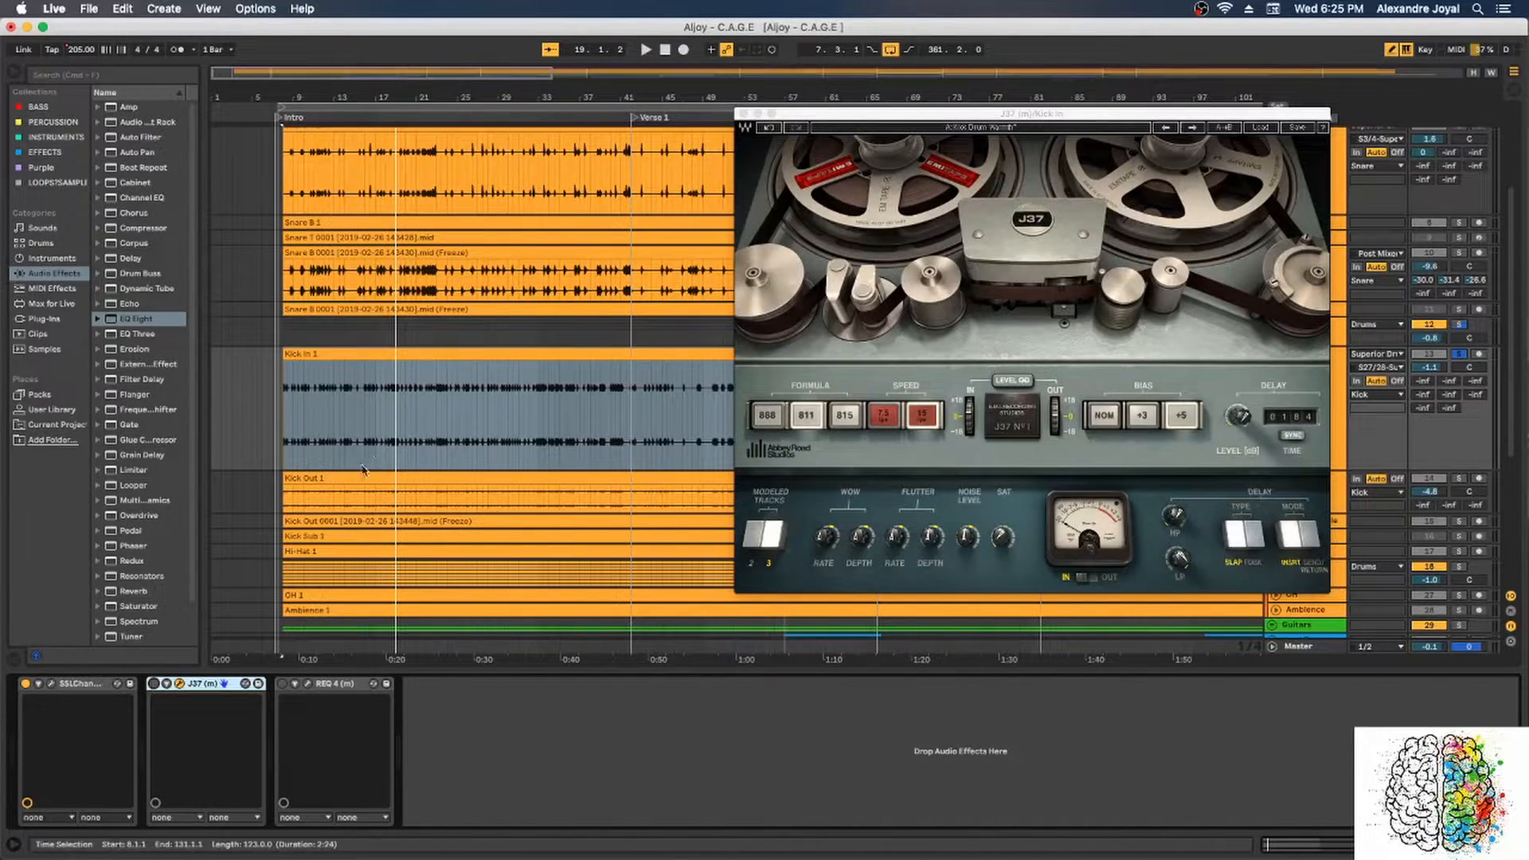
click(211, 594)
key(space)
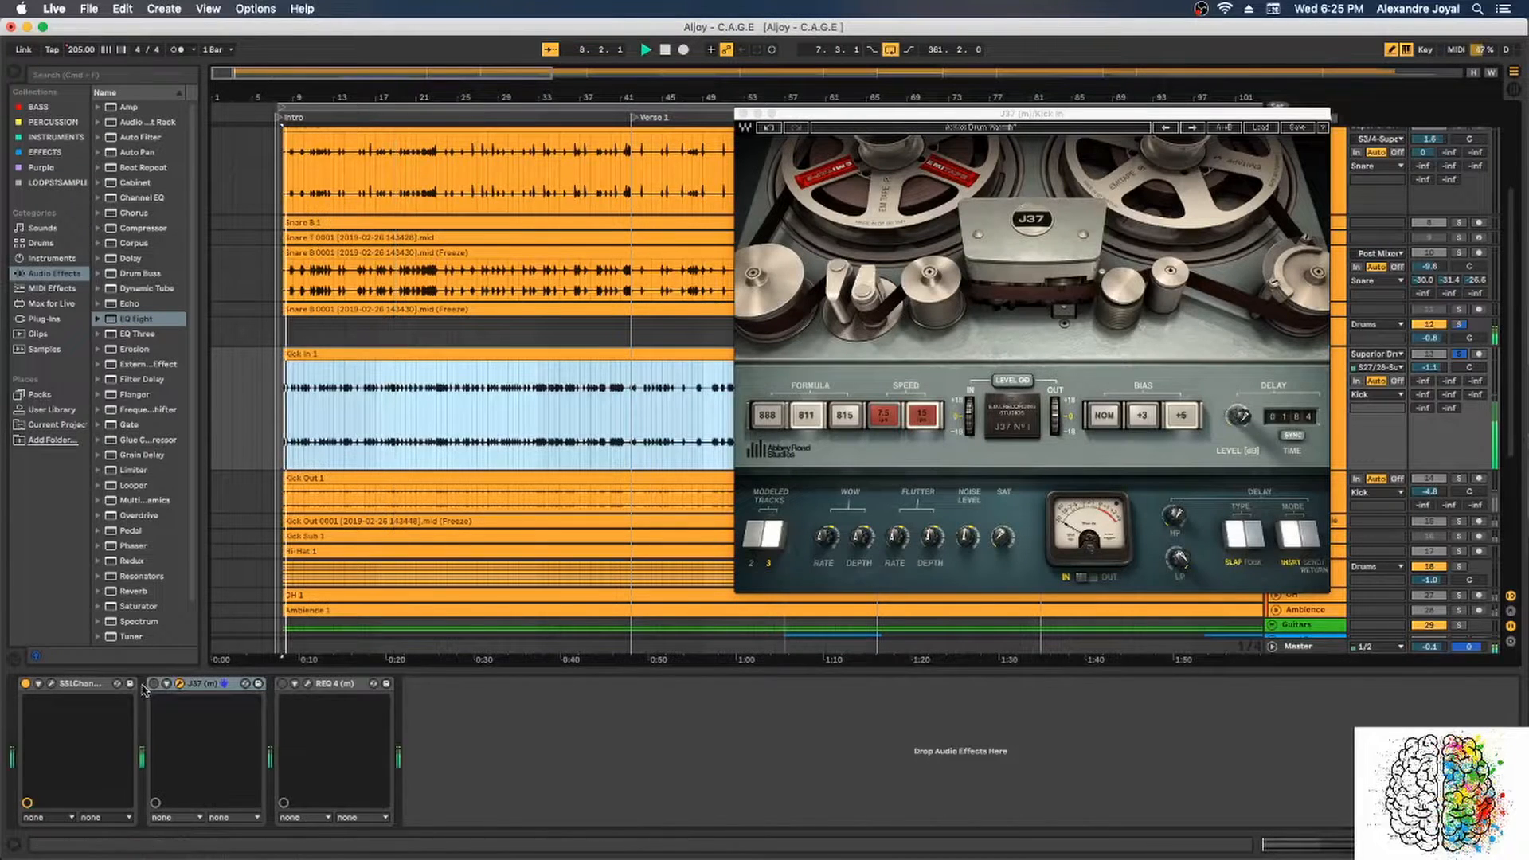
click(154, 685)
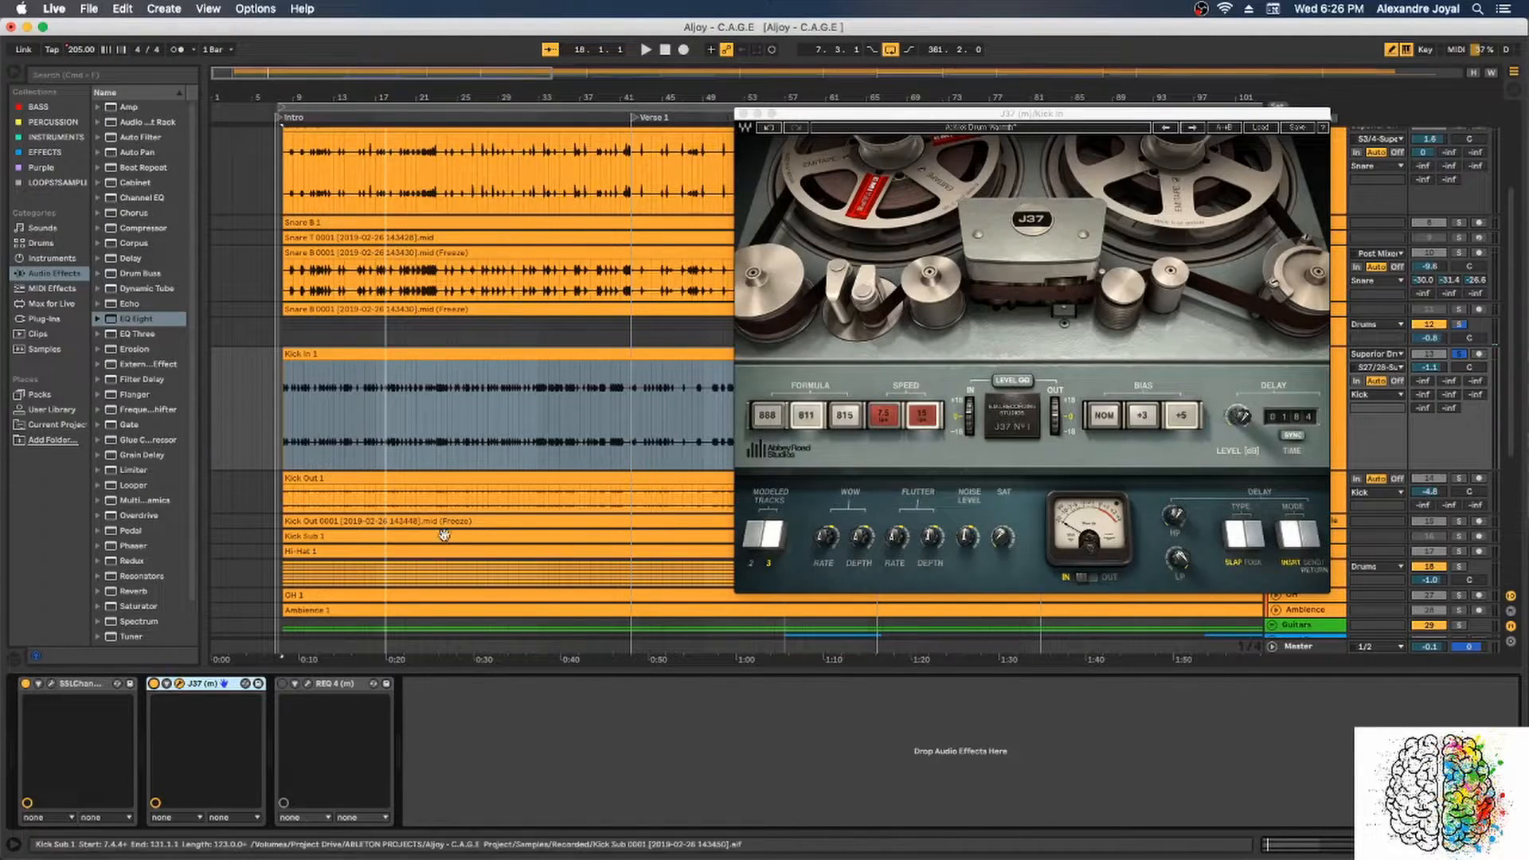
Step: Activate REQ 4 on the Kick In track and show its window over the arrangement in place of J37
click(303, 685)
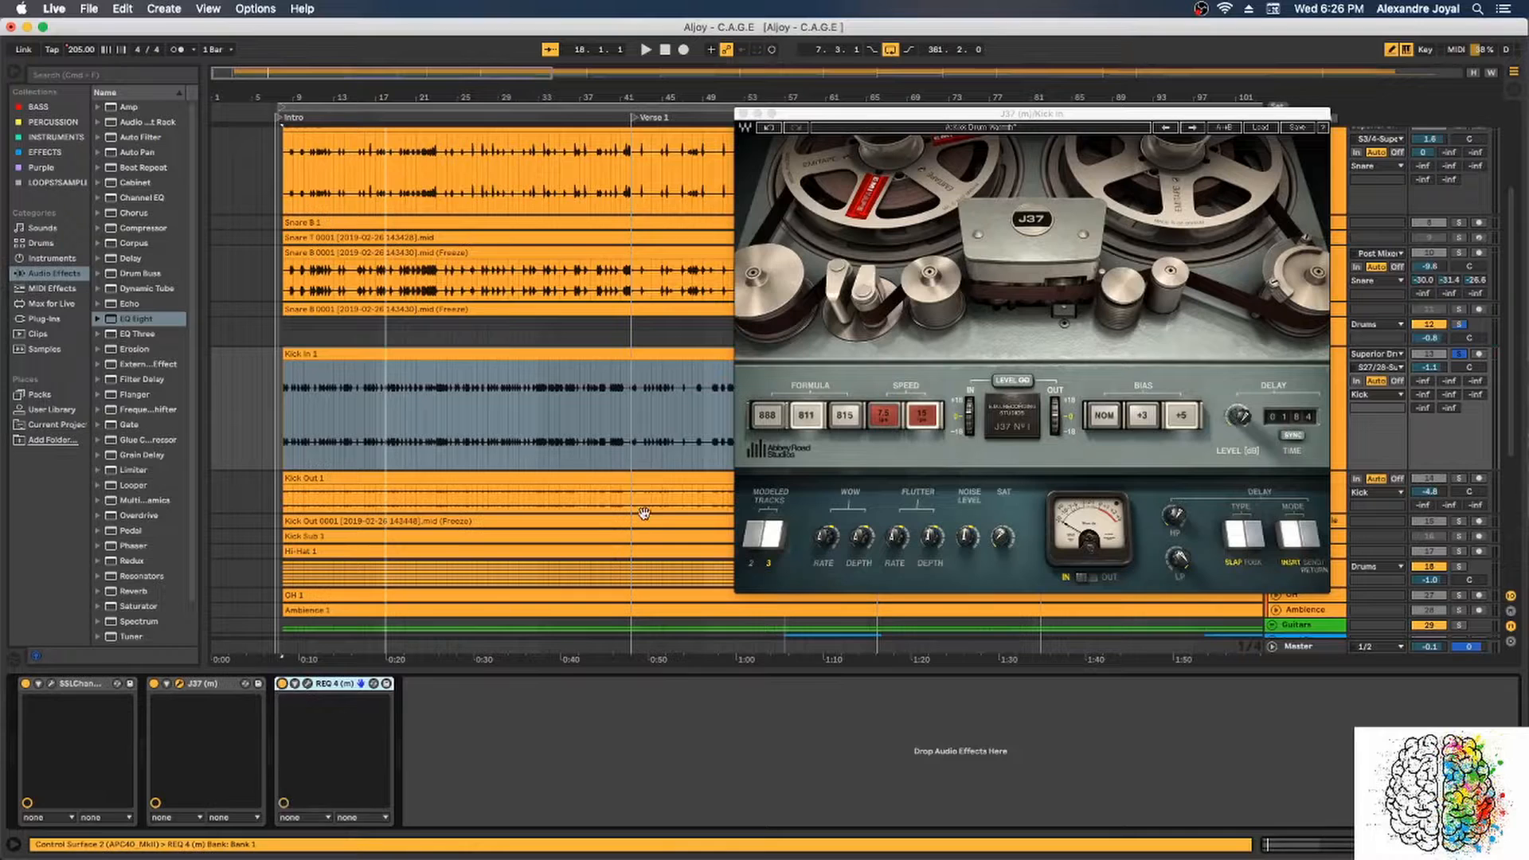
click(743, 114)
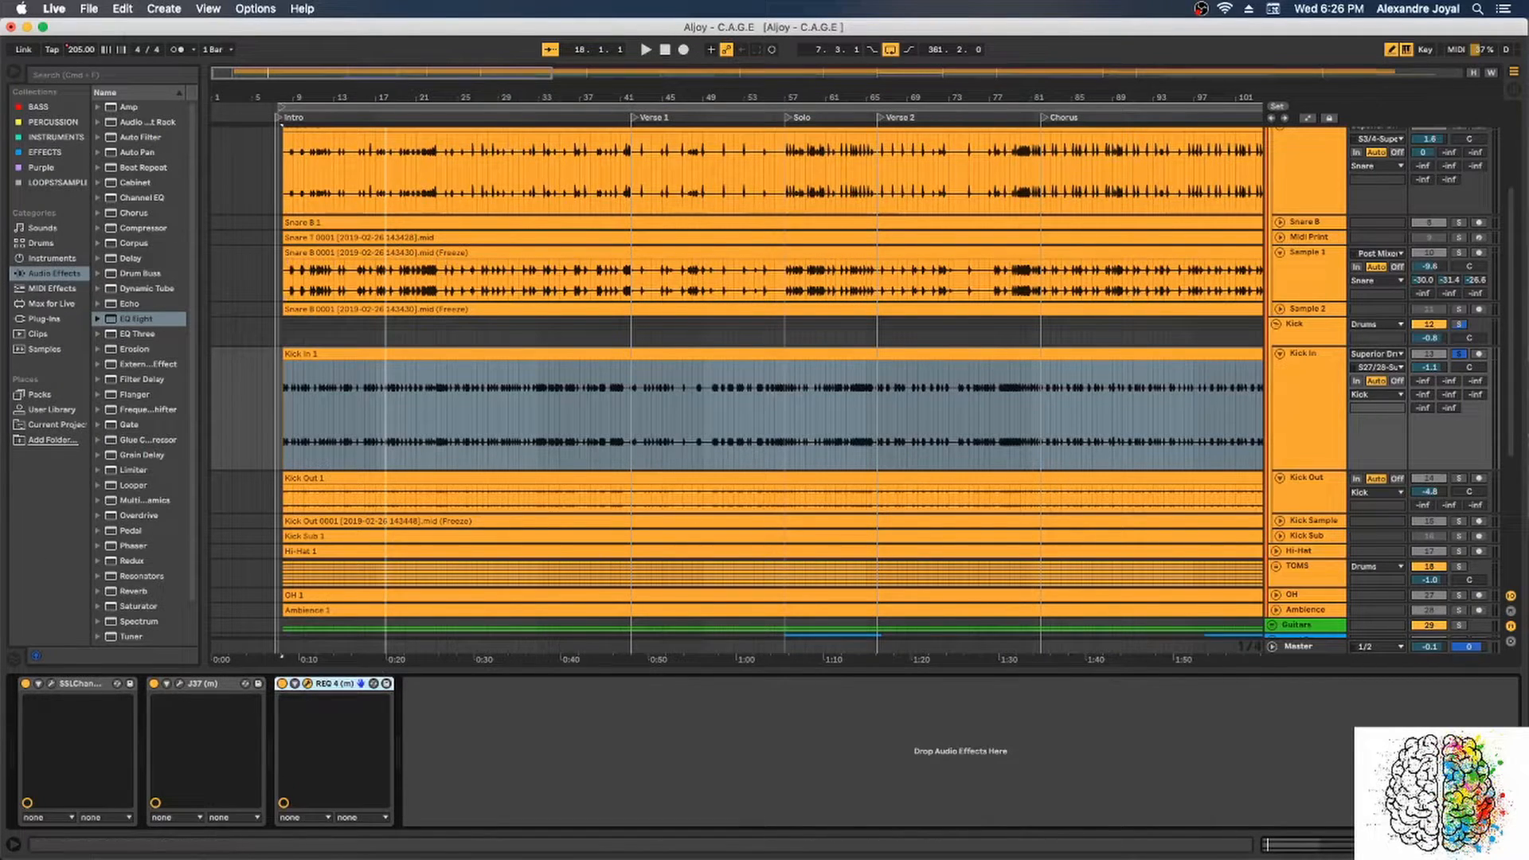
drag(1528, 172, 860, 172)
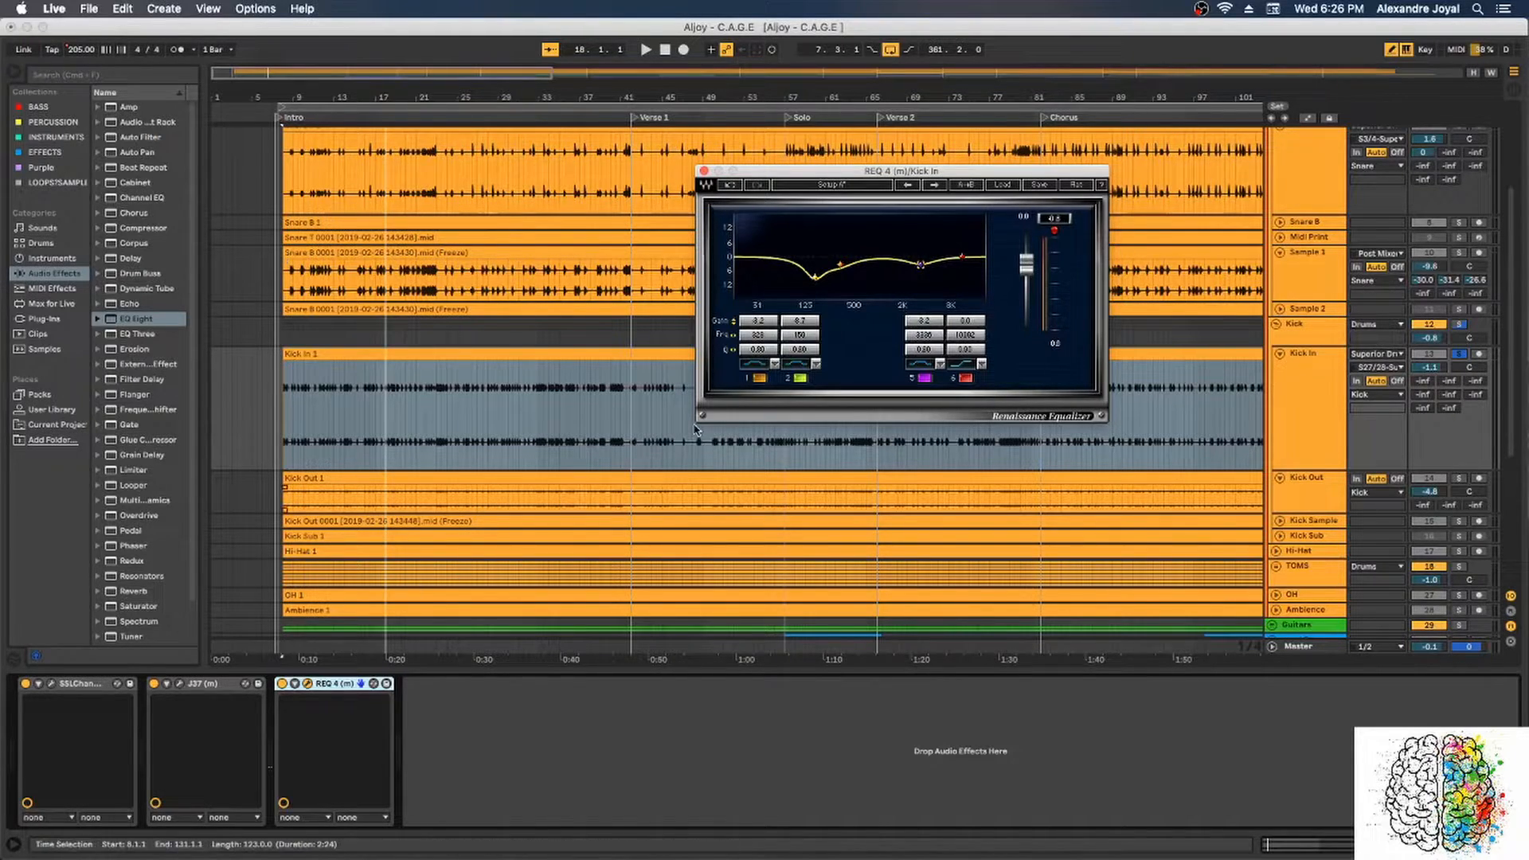
Step: Switch off REQ 4 bands 1, 2 and 5, then play Kick In while toggling band 1 to compare its effect
click(801, 379)
click(755, 379)
click(924, 379)
key(space)
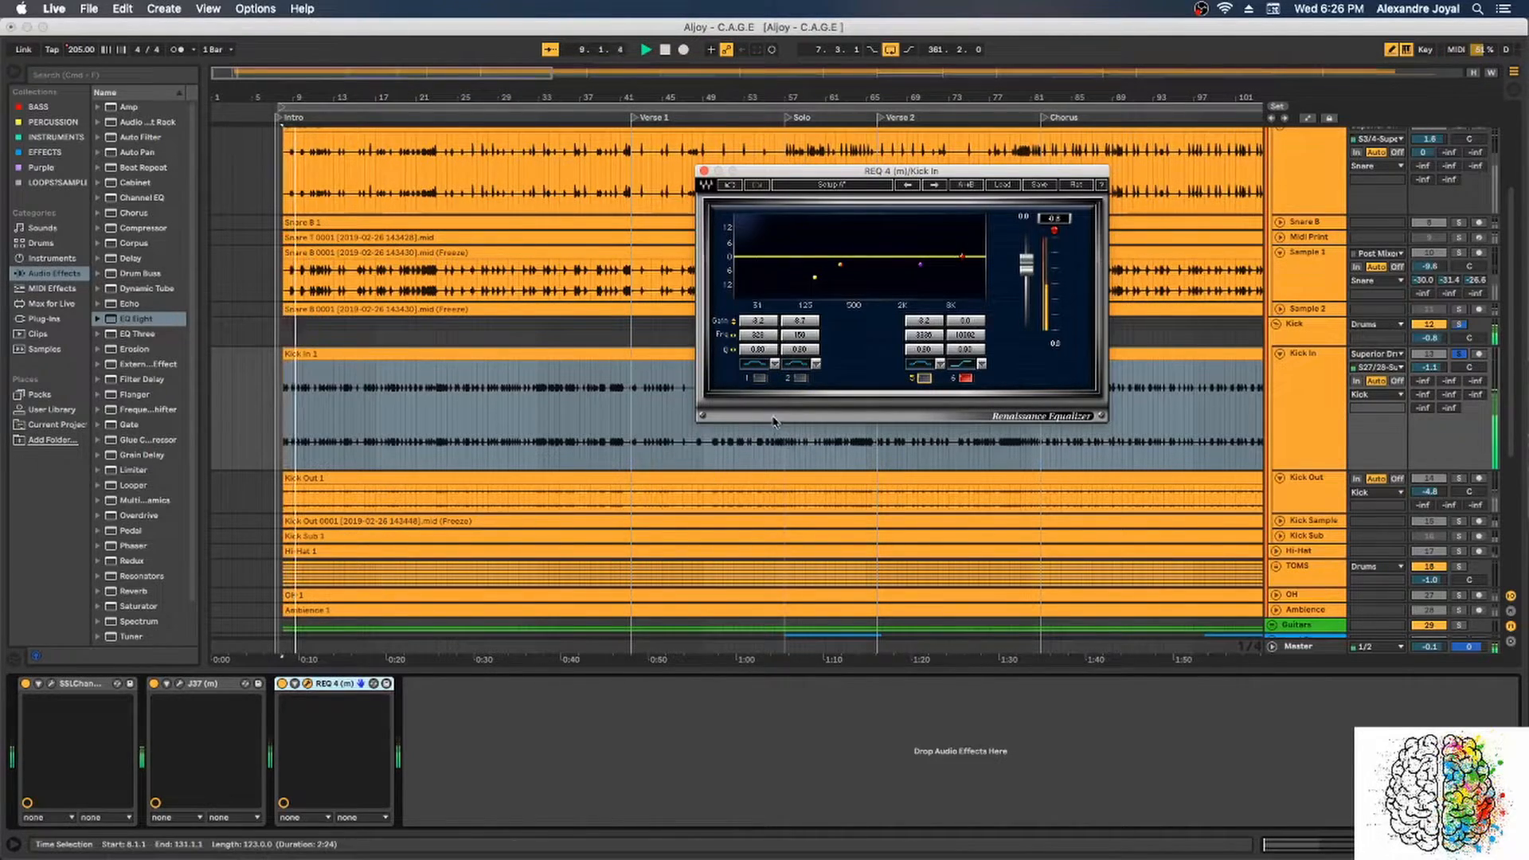
click(759, 379)
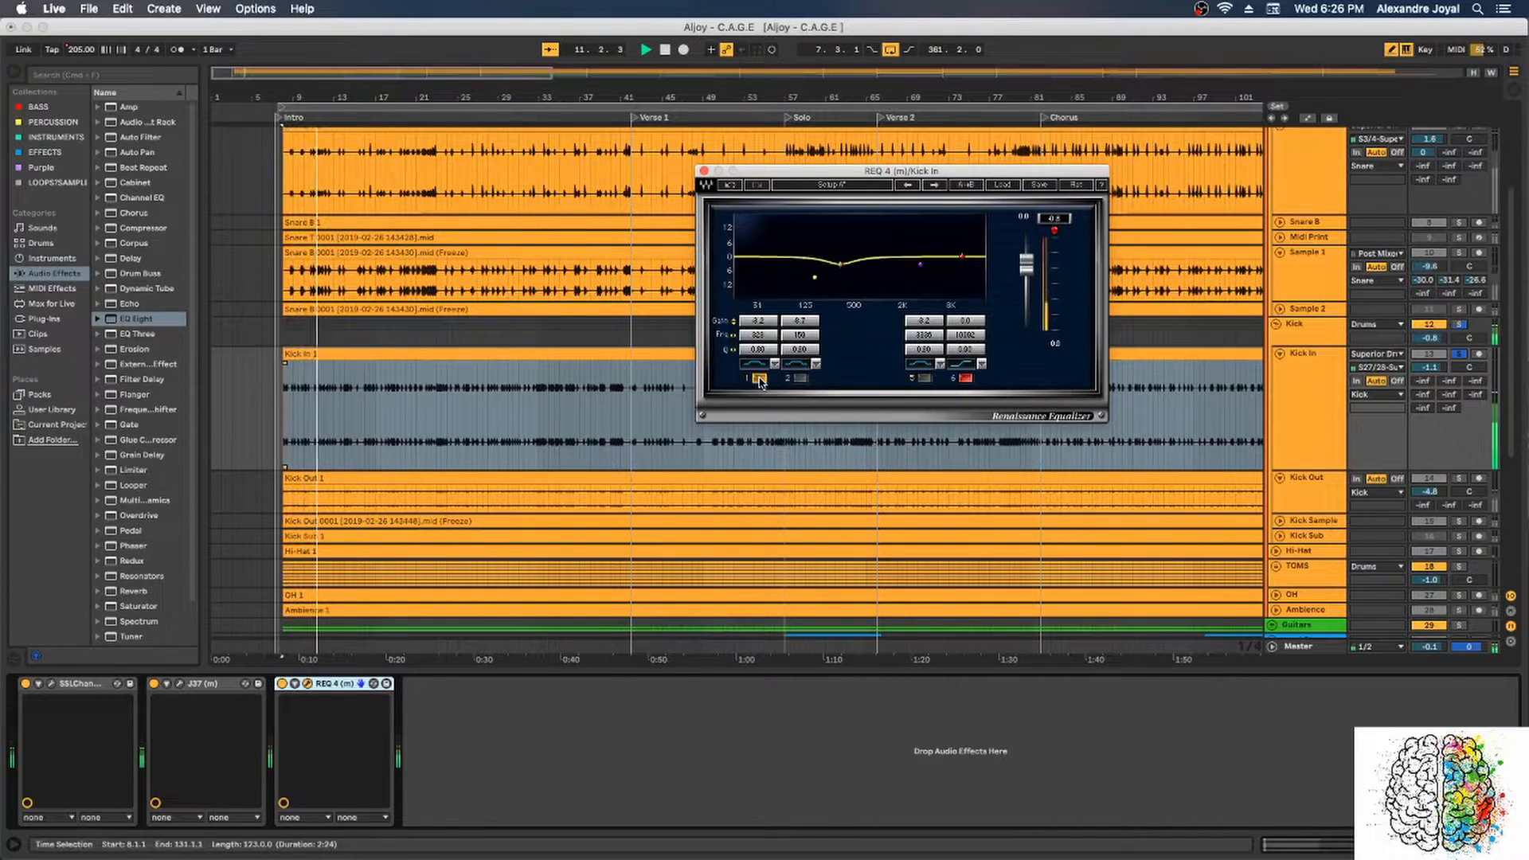
click(759, 379)
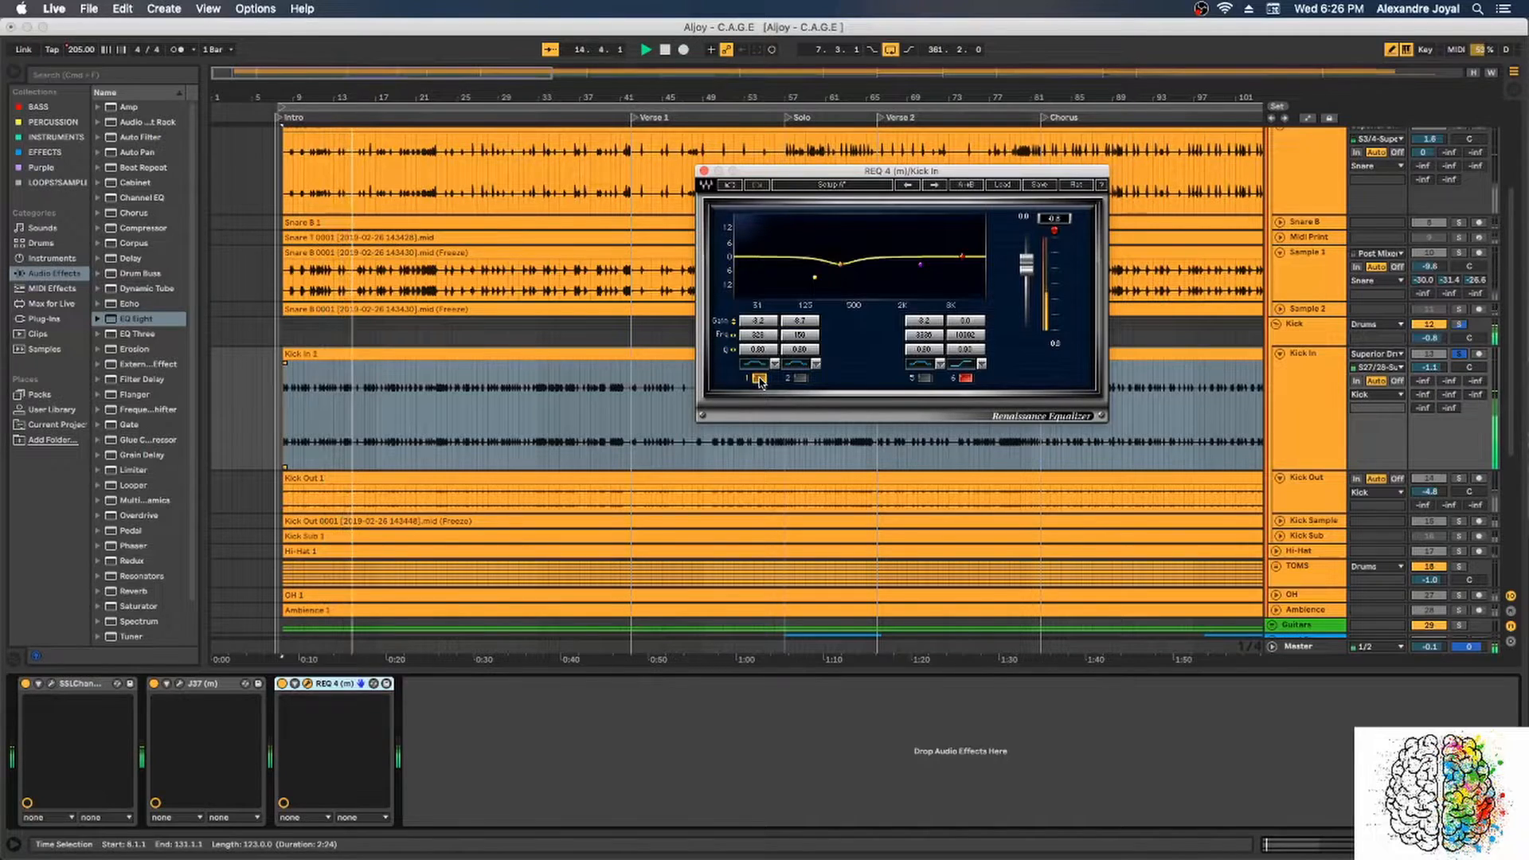
click(759, 379)
Step: Toggle REQ 4 band 2 on and off during playback to compare its cut, leaving it on
click(800, 379)
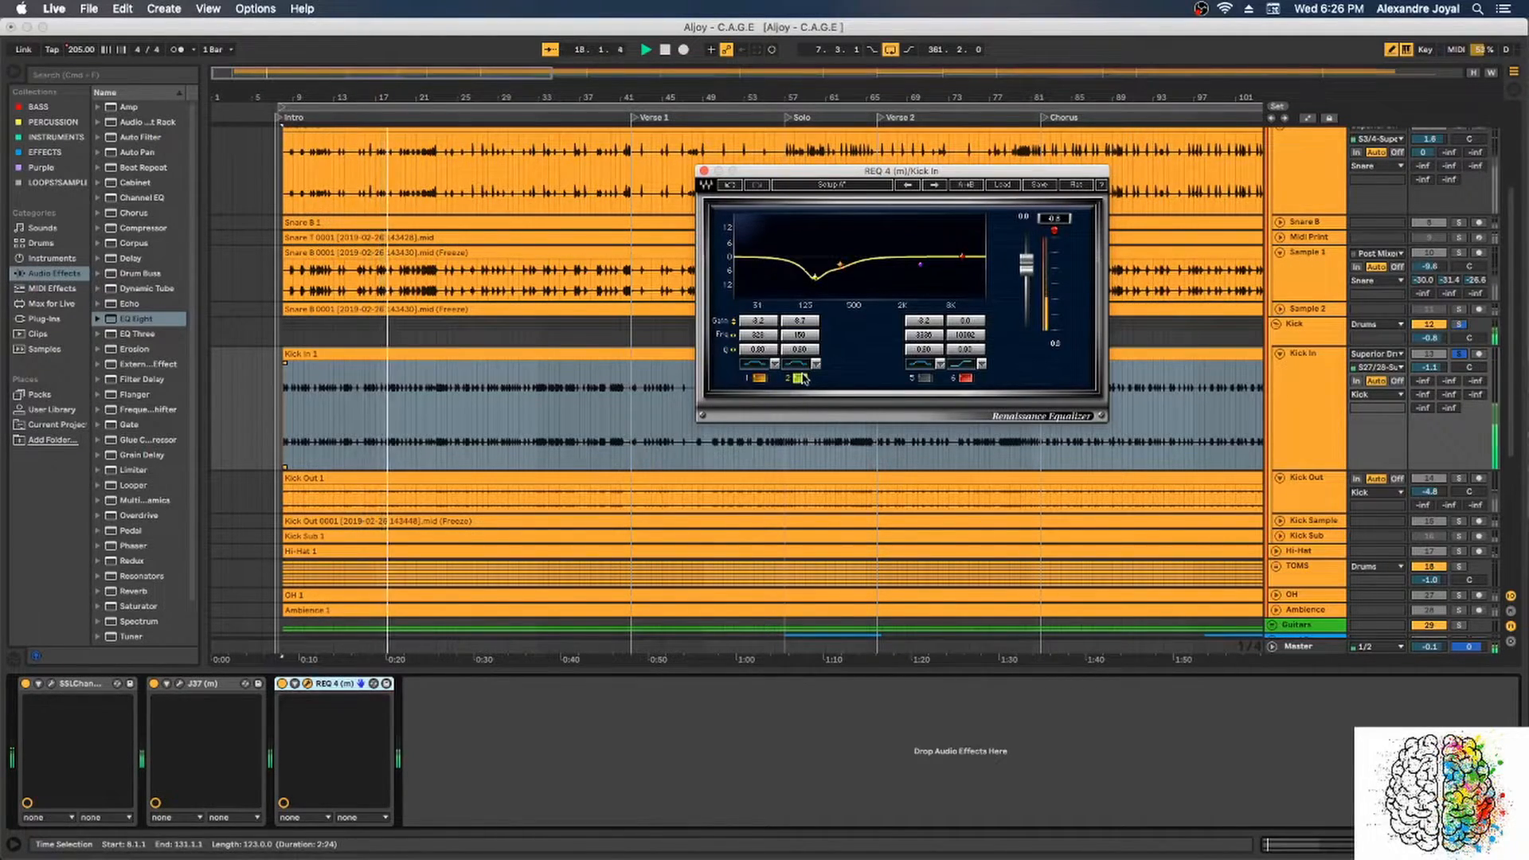
click(799, 378)
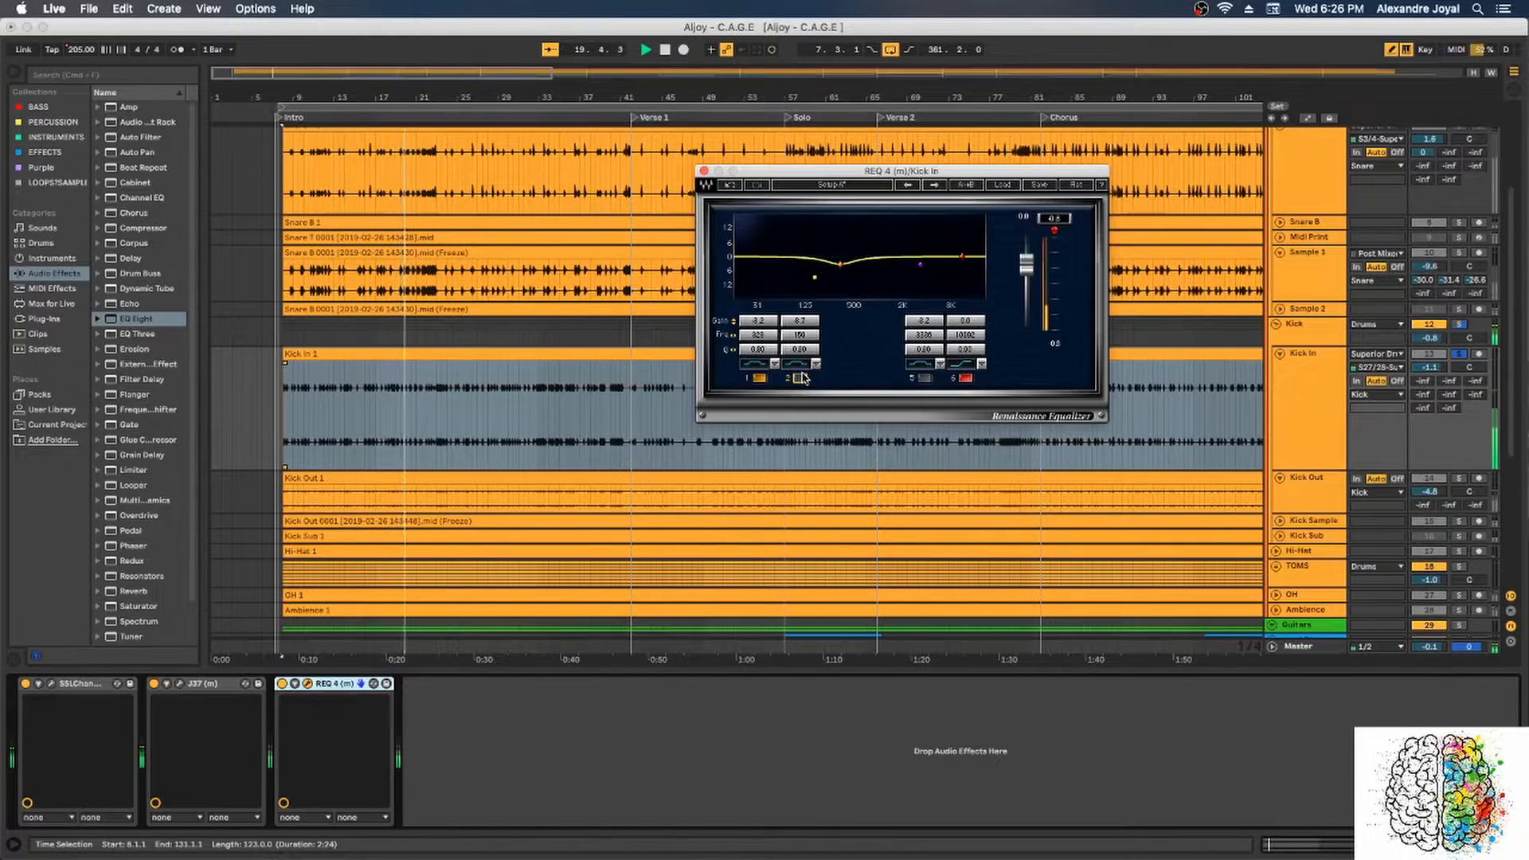
click(799, 378)
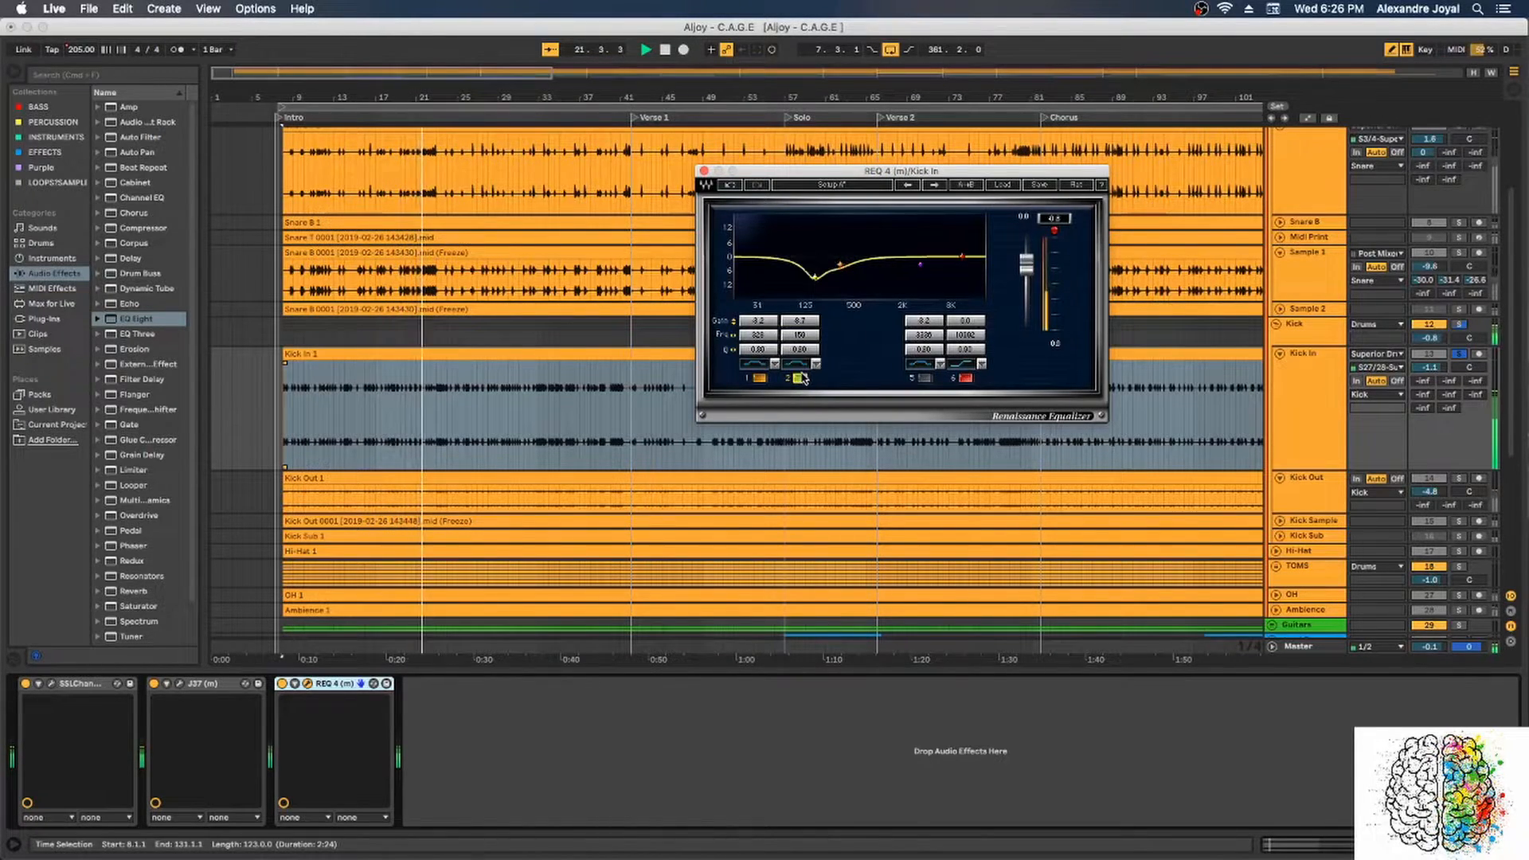
click(800, 378)
click(800, 378)
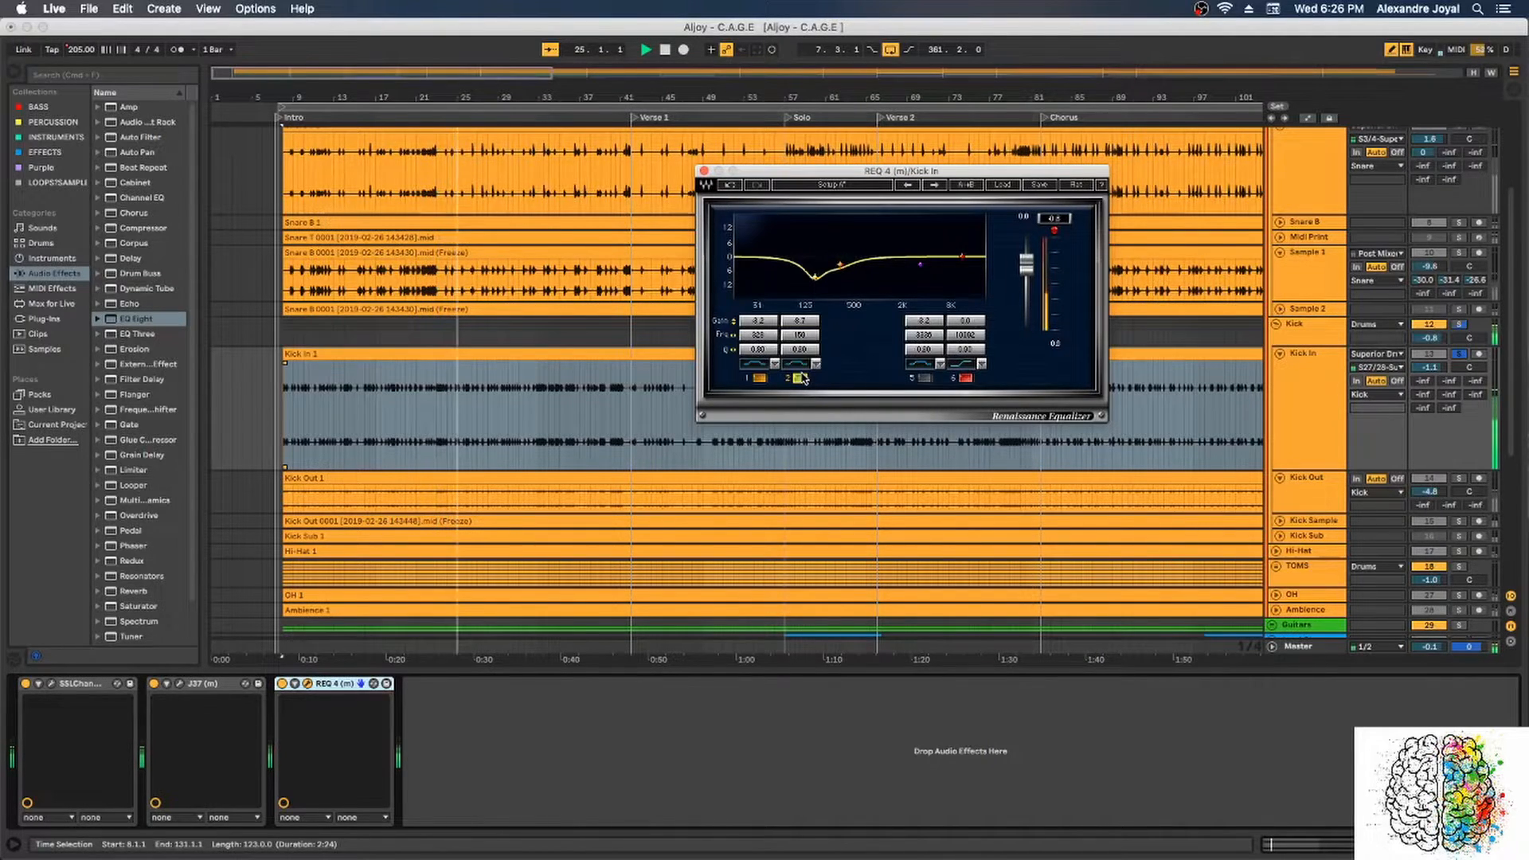
Step: Toggle REQ 4 band 5 during playback to compare its effect, and close the equalizer window
click(924, 379)
click(923, 378)
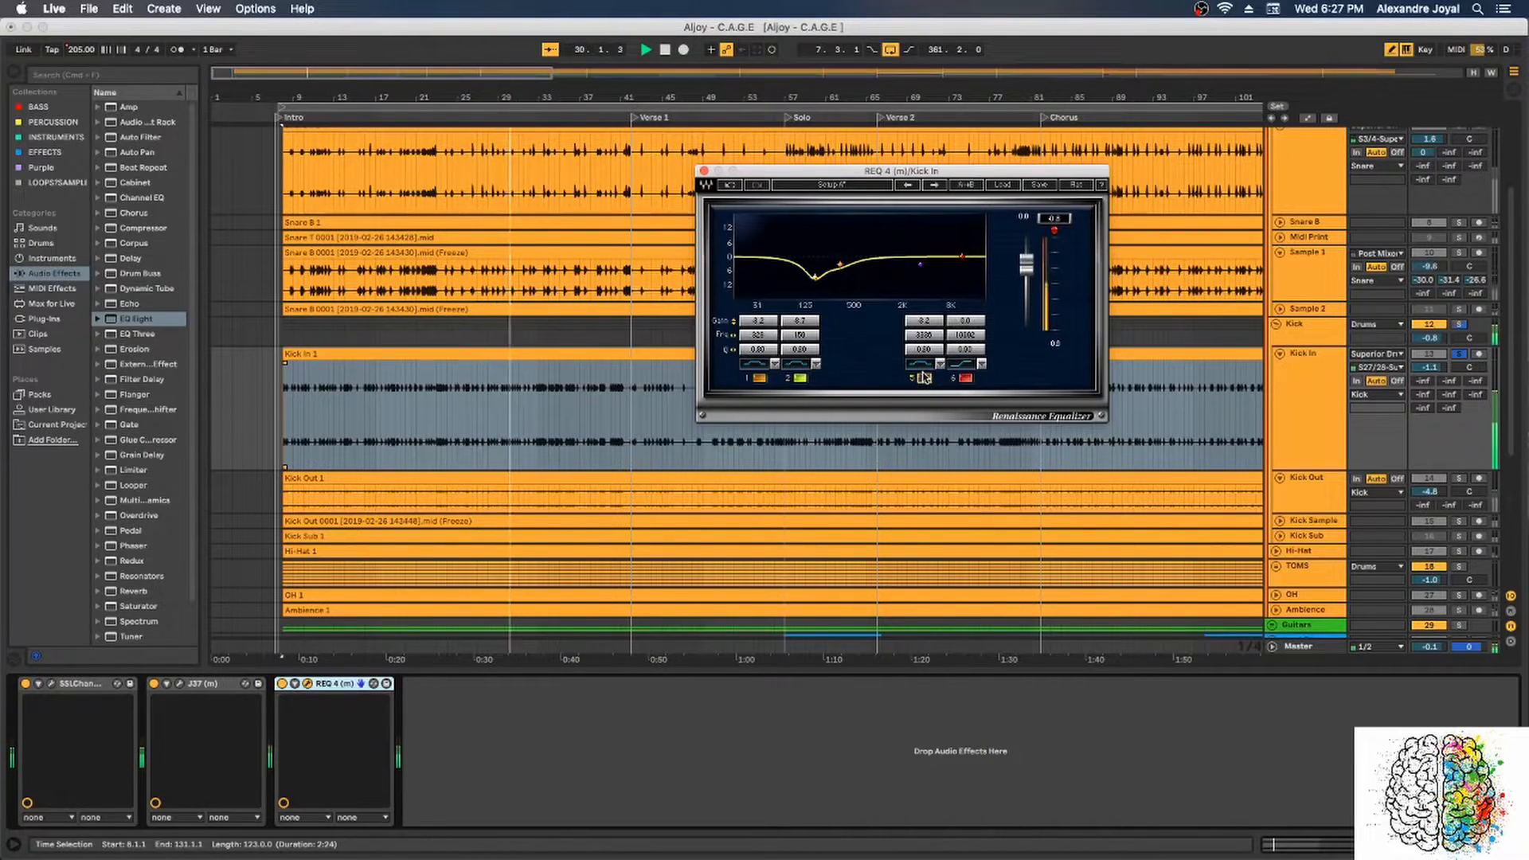
click(704, 171)
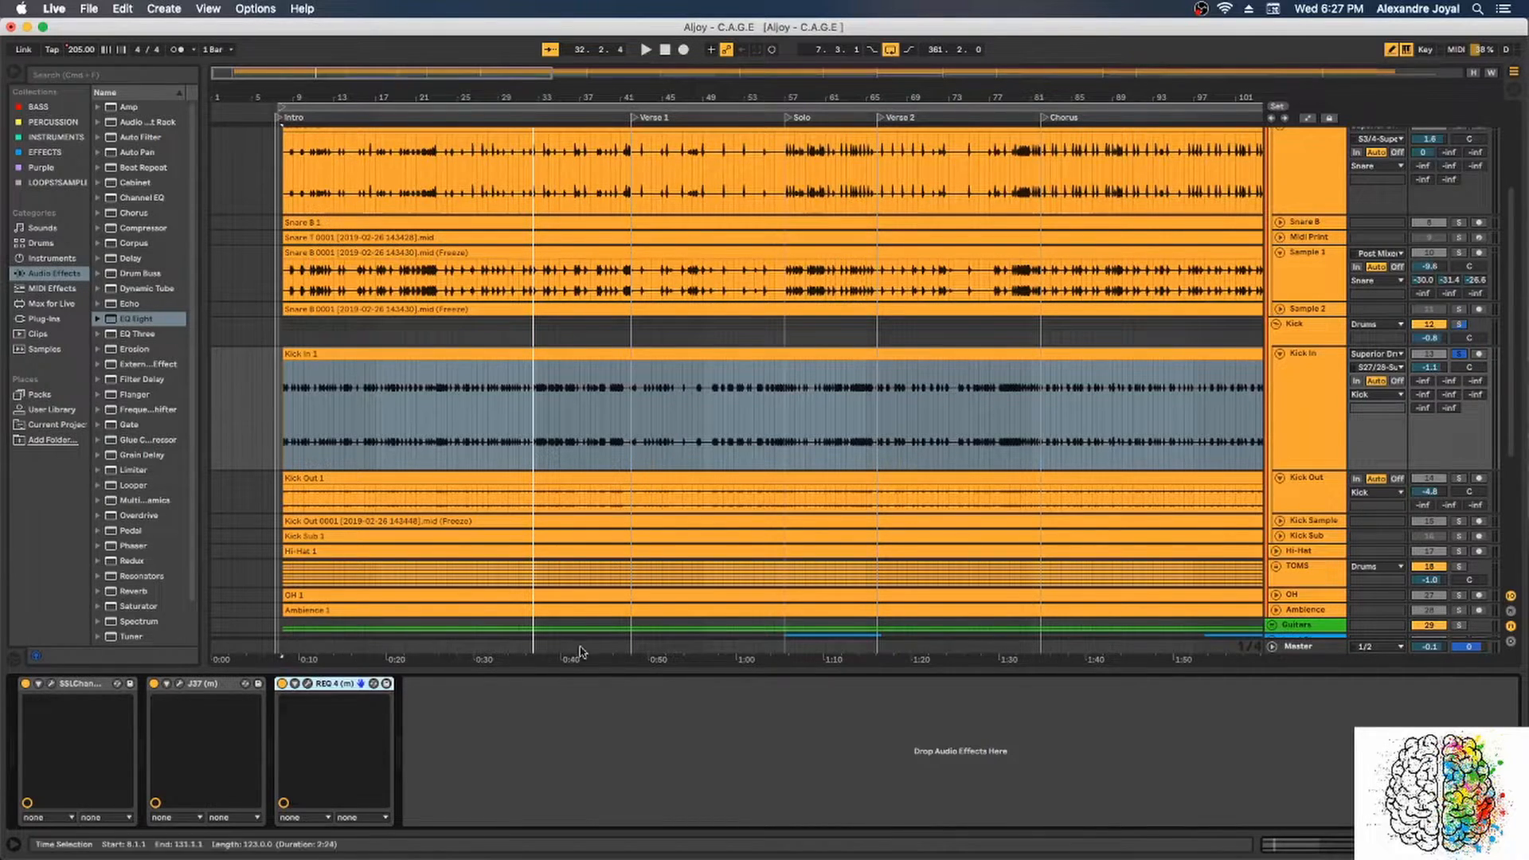
Step: Solo the whole Drums group instead of the Kick In track
drag(1514, 394, 1516, 326)
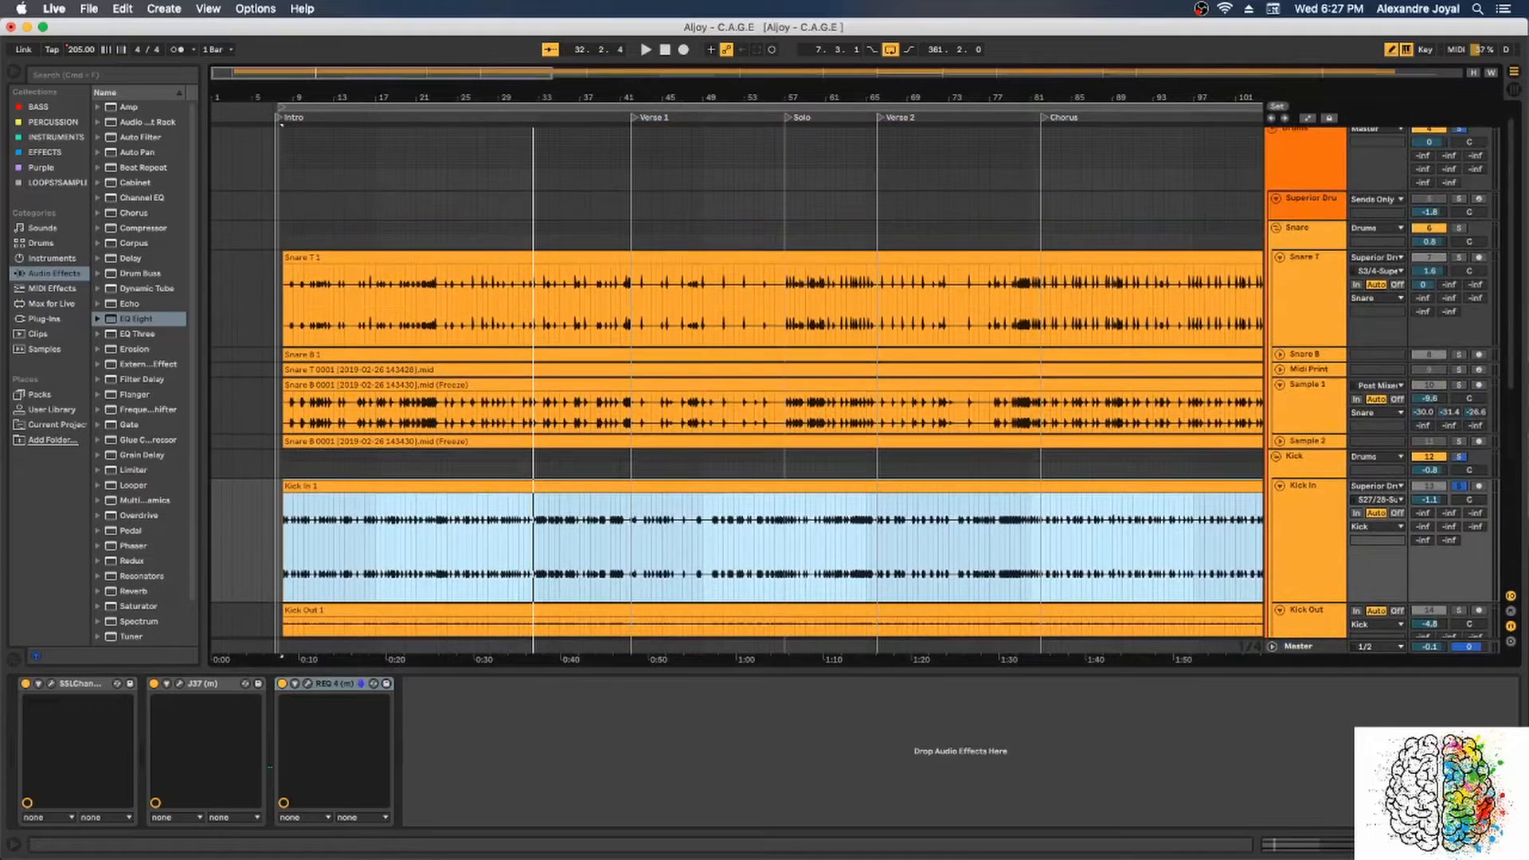
scroll(1346, 230, up, 1)
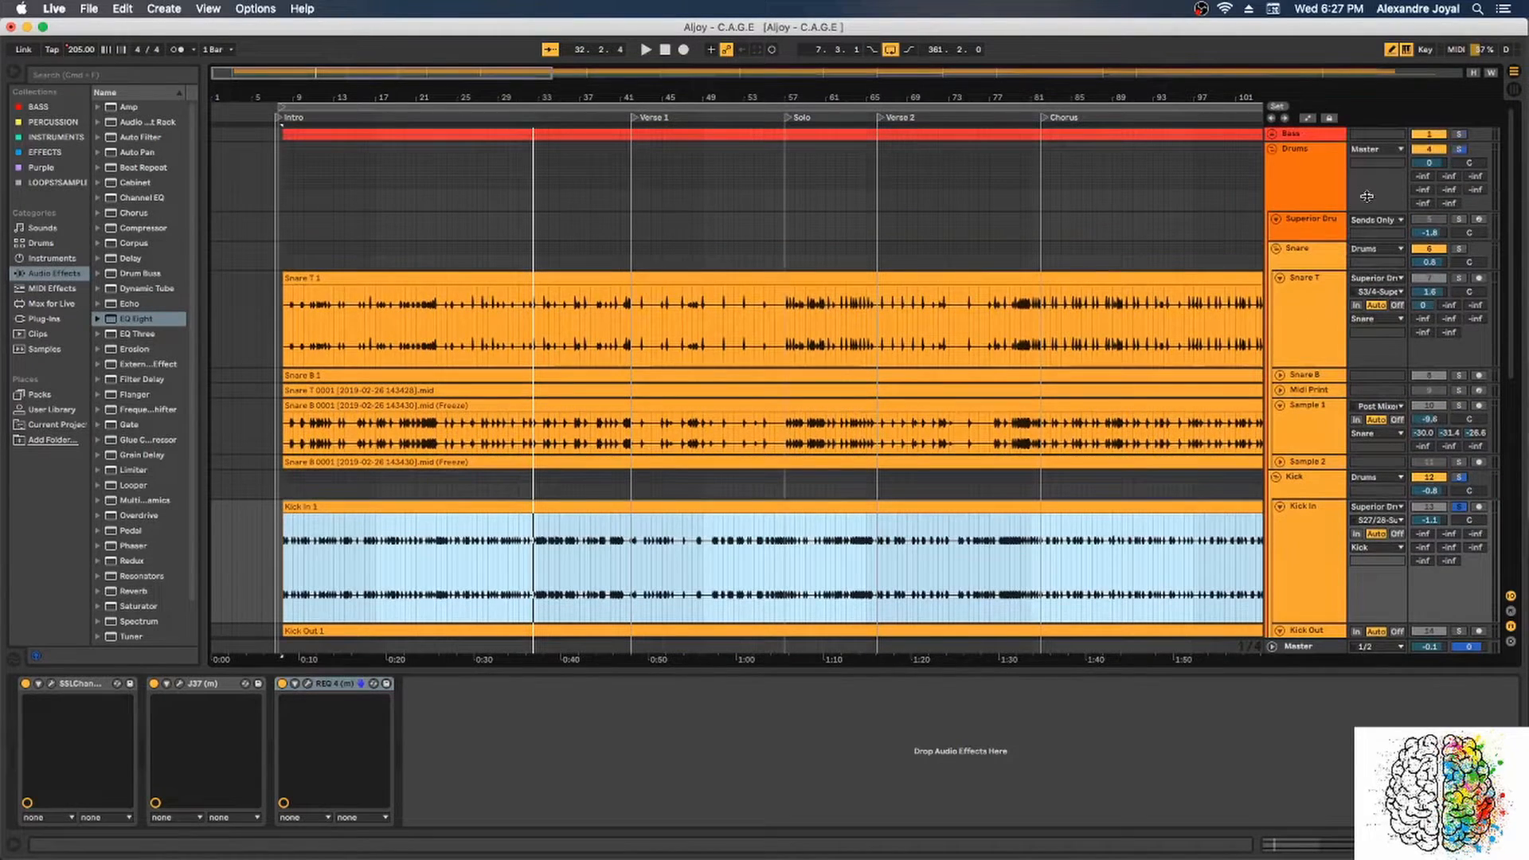
click(1459, 151)
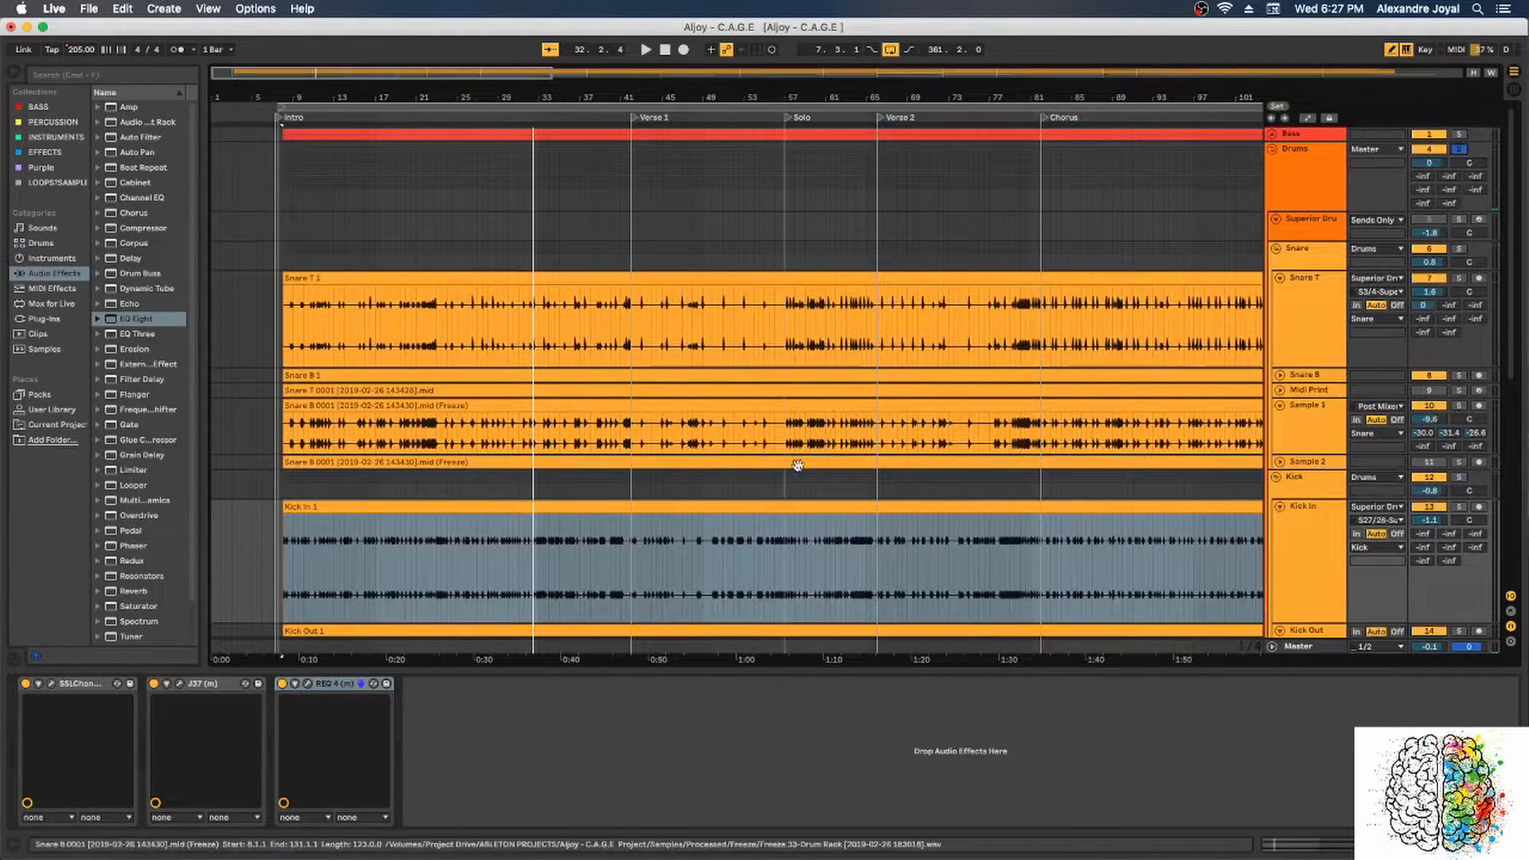
Step: Bypass the Kick In plug-ins and play the drums, switching J37 and REQ 4 back on during playback to compare
scroll(721, 464, down, 3)
click(281, 684)
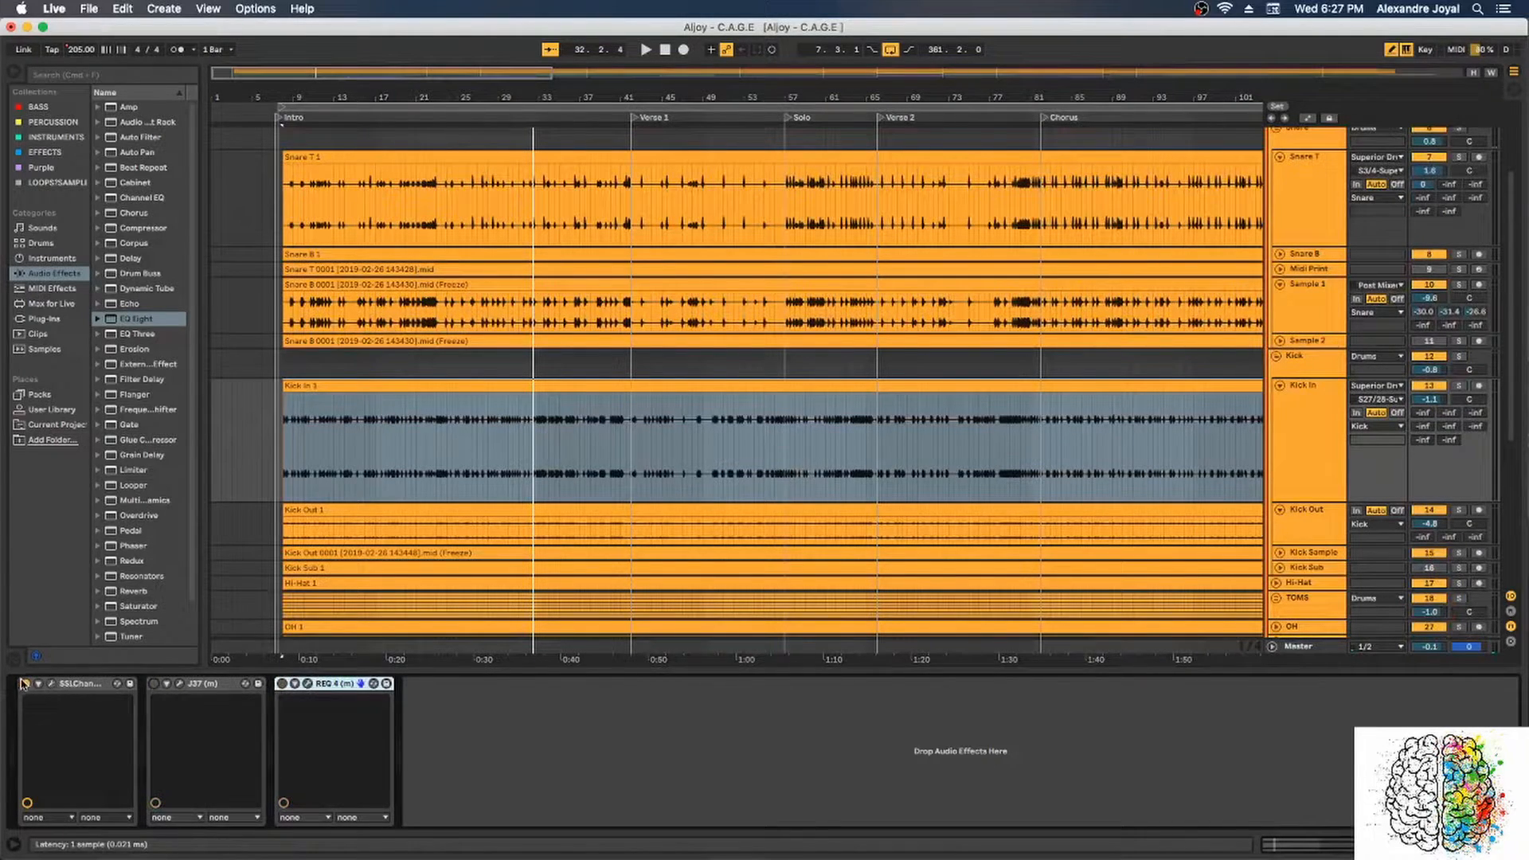
click(302, 510)
key(space)
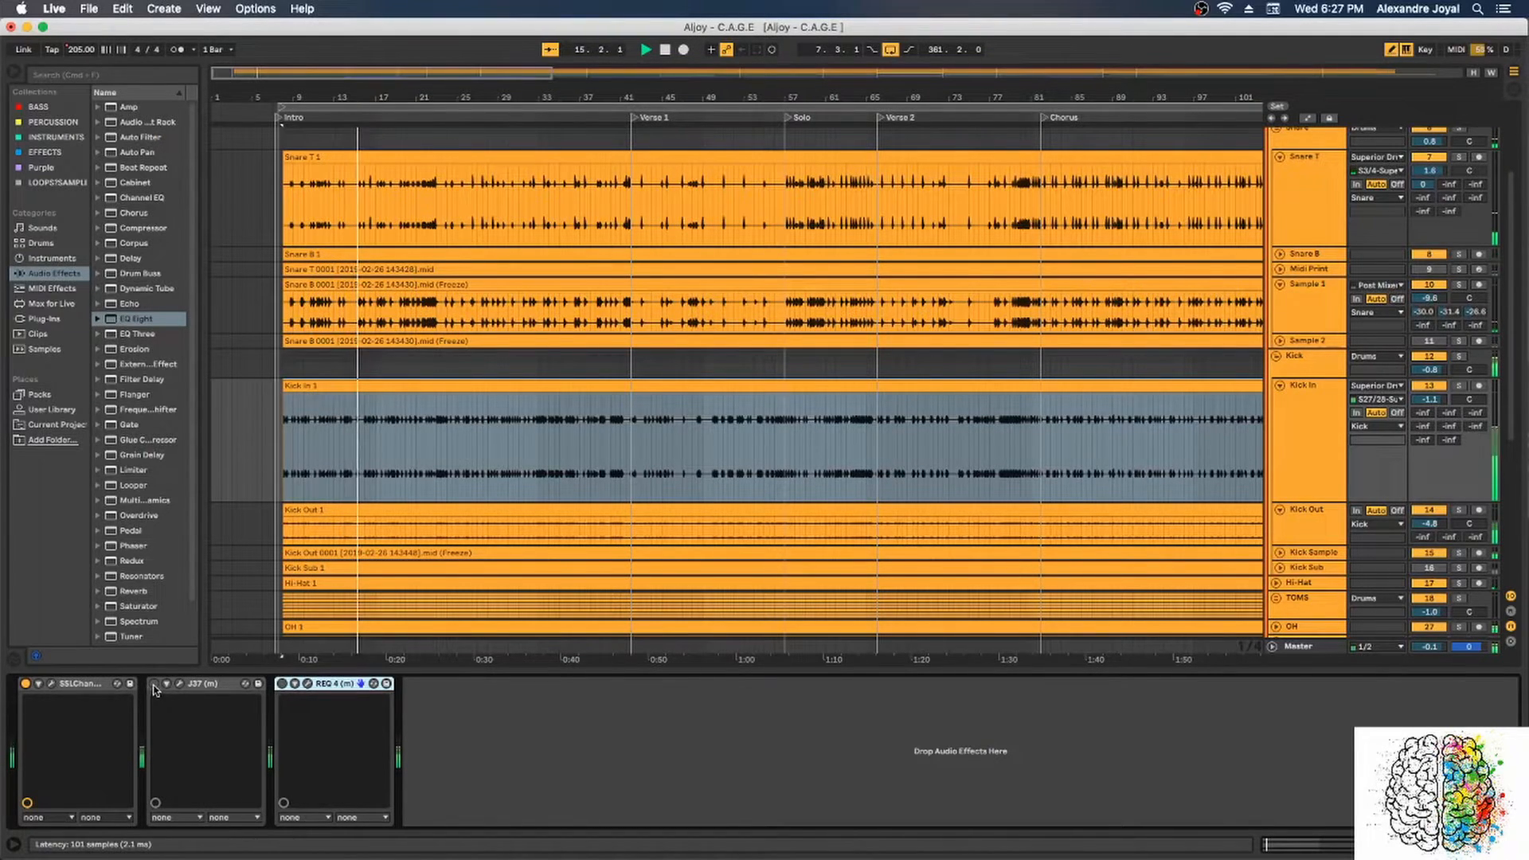
click(154, 683)
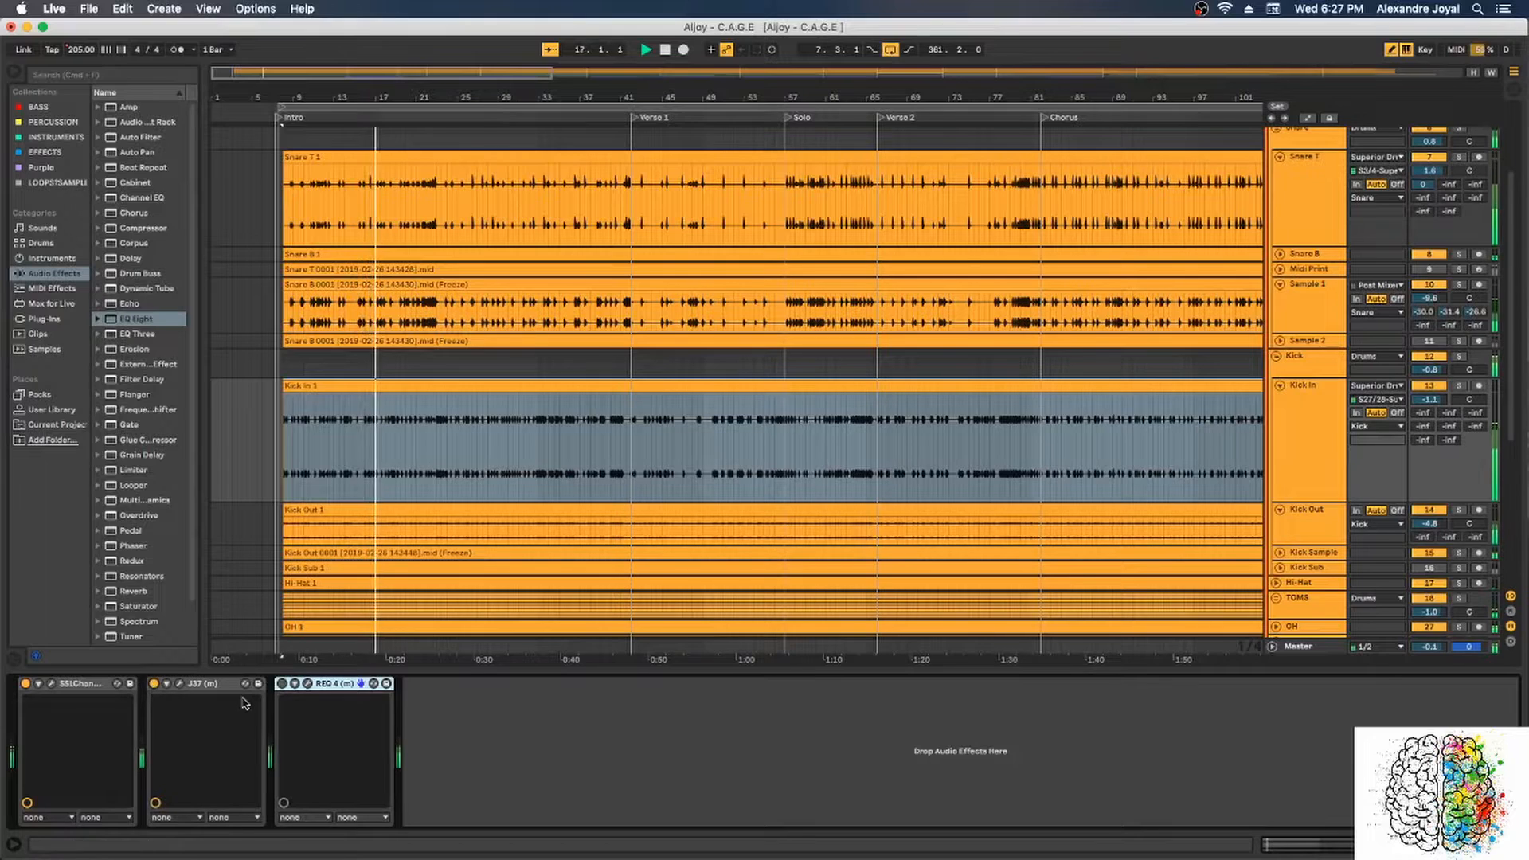
click(283, 684)
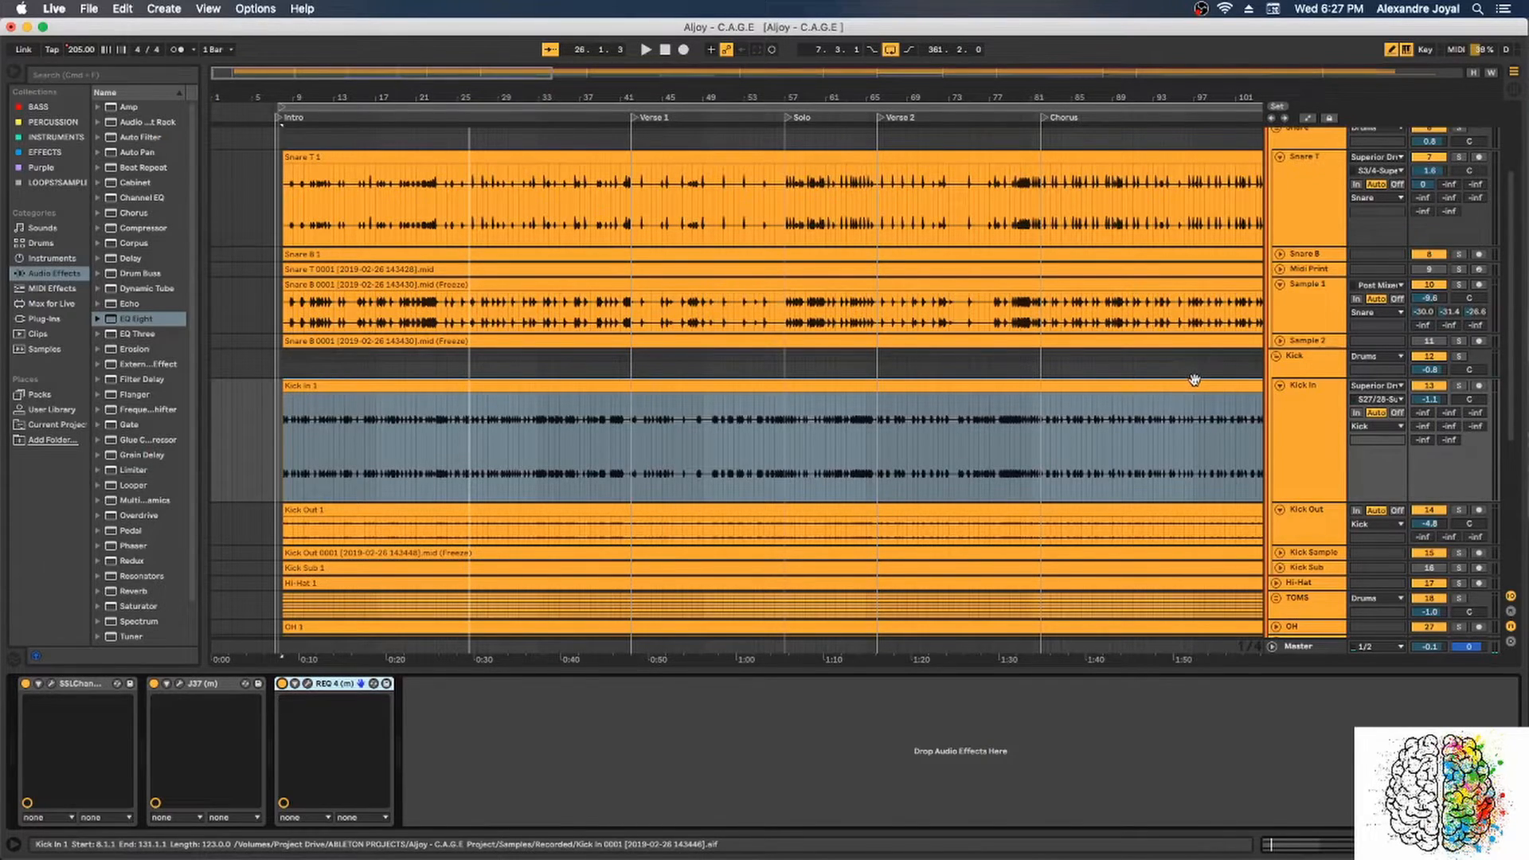
Step: Select the Kick Out track and solo it during playback from the intro to hear it on its own
click(1284, 422)
scroll(1284, 402, down, 2)
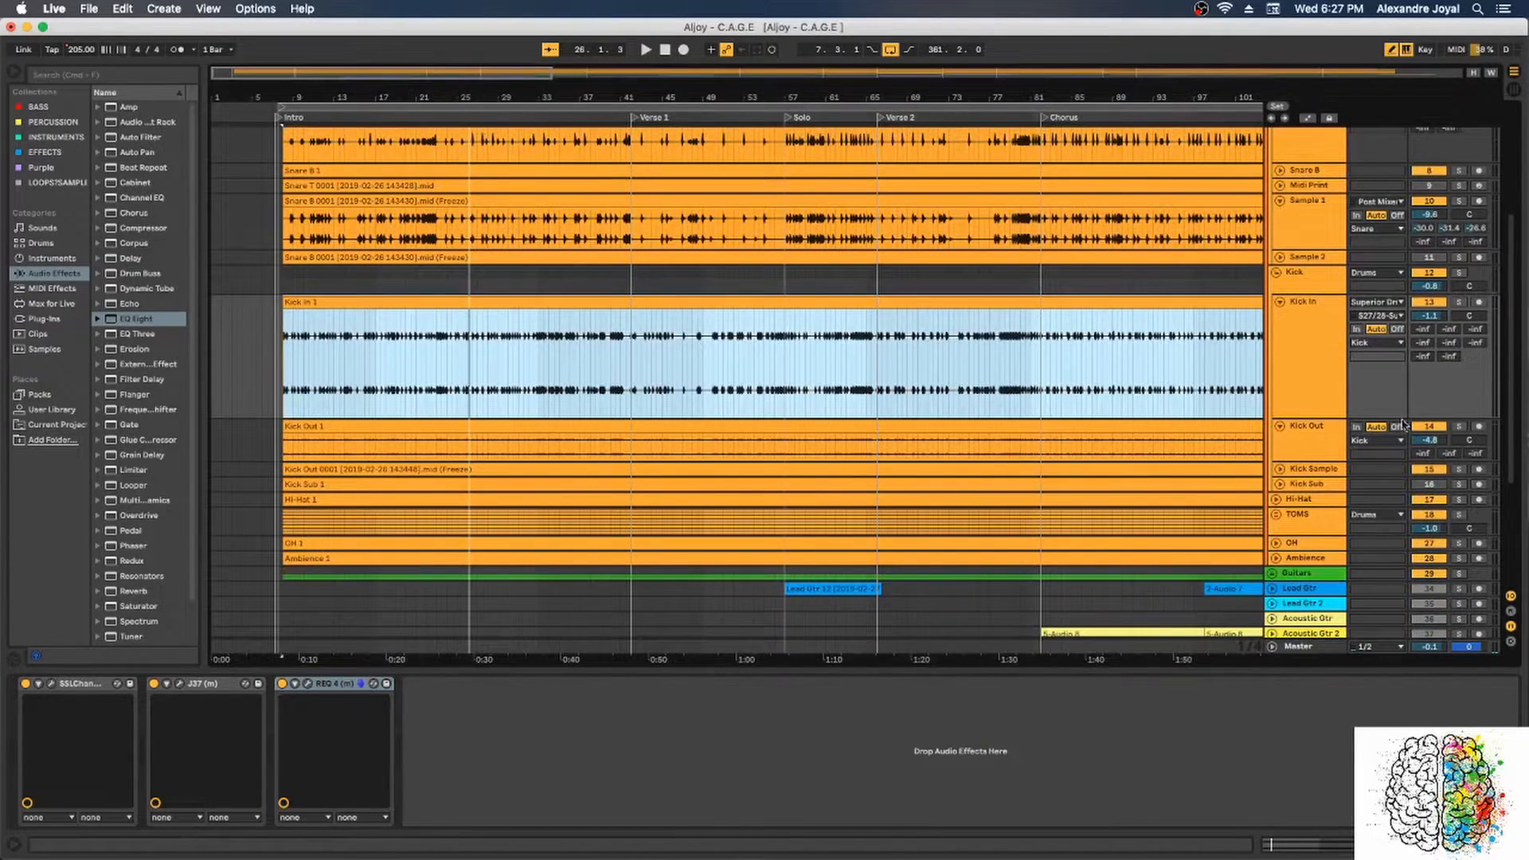
click(1314, 440)
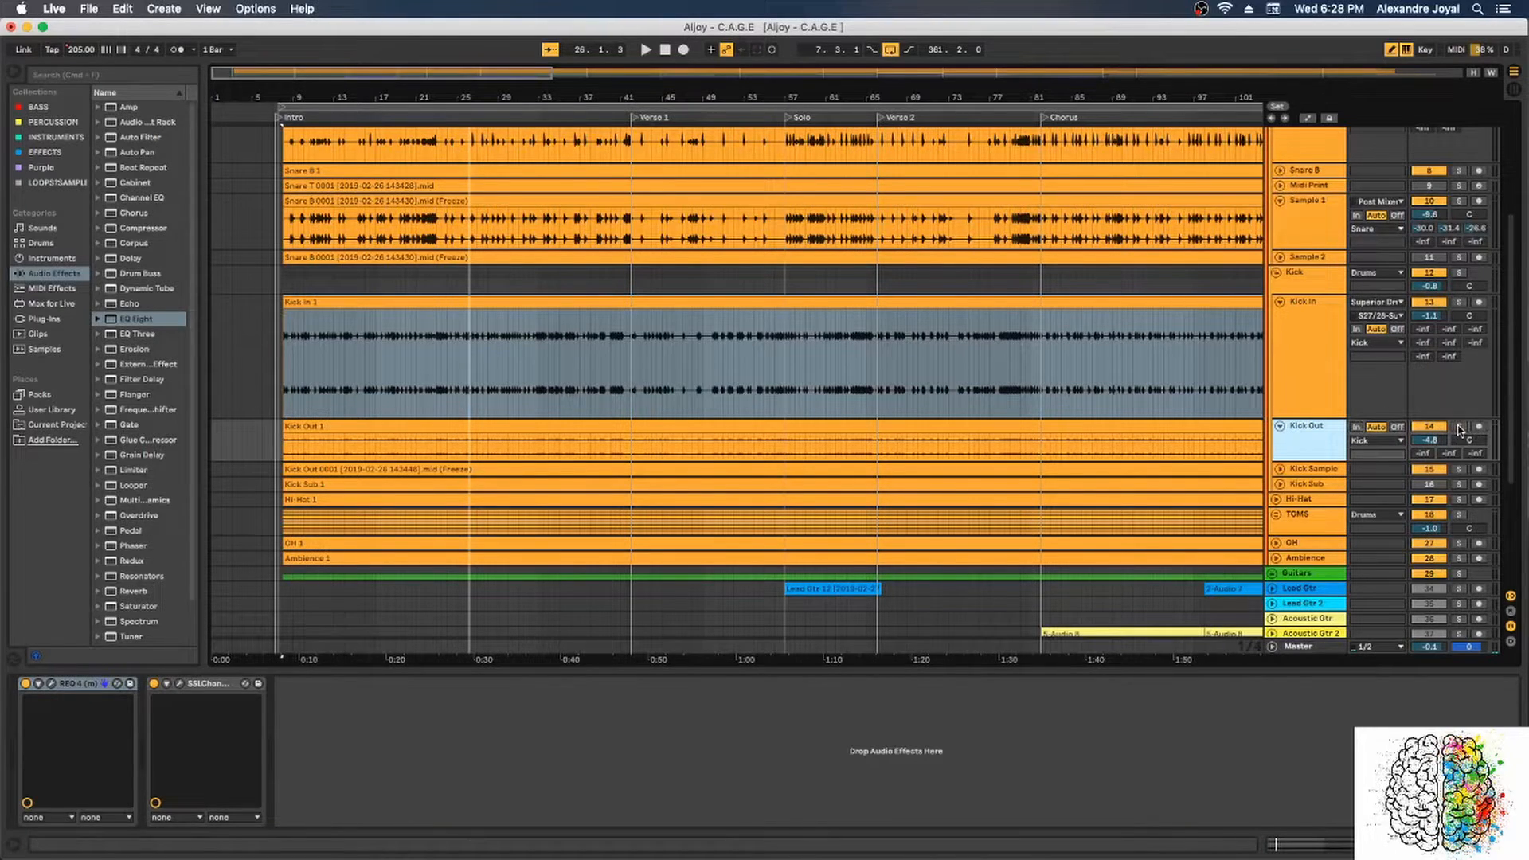
click(1459, 429)
key(space)
click(1459, 428)
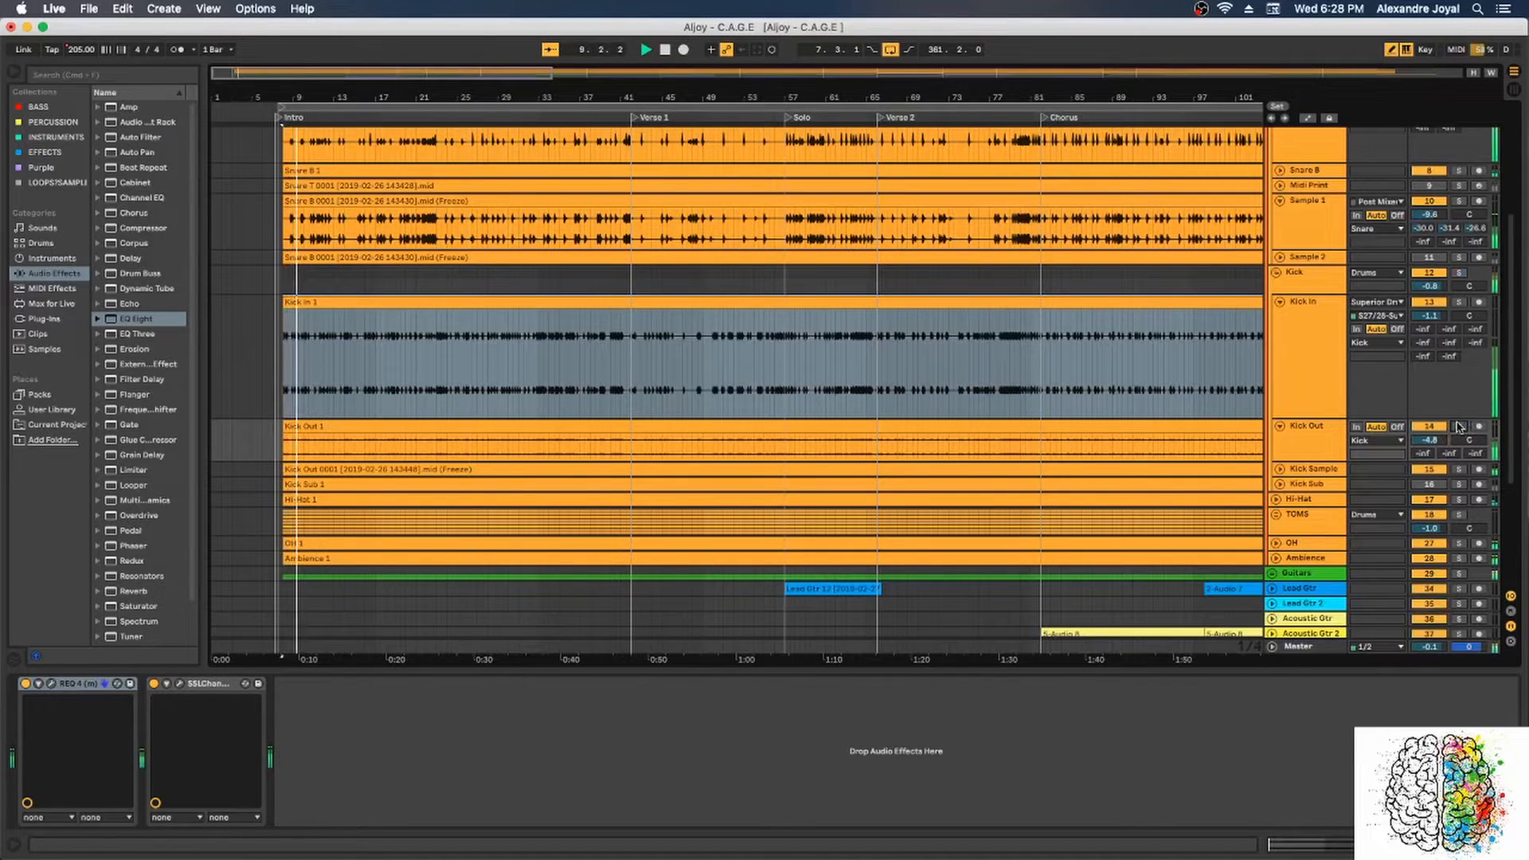
click(1459, 428)
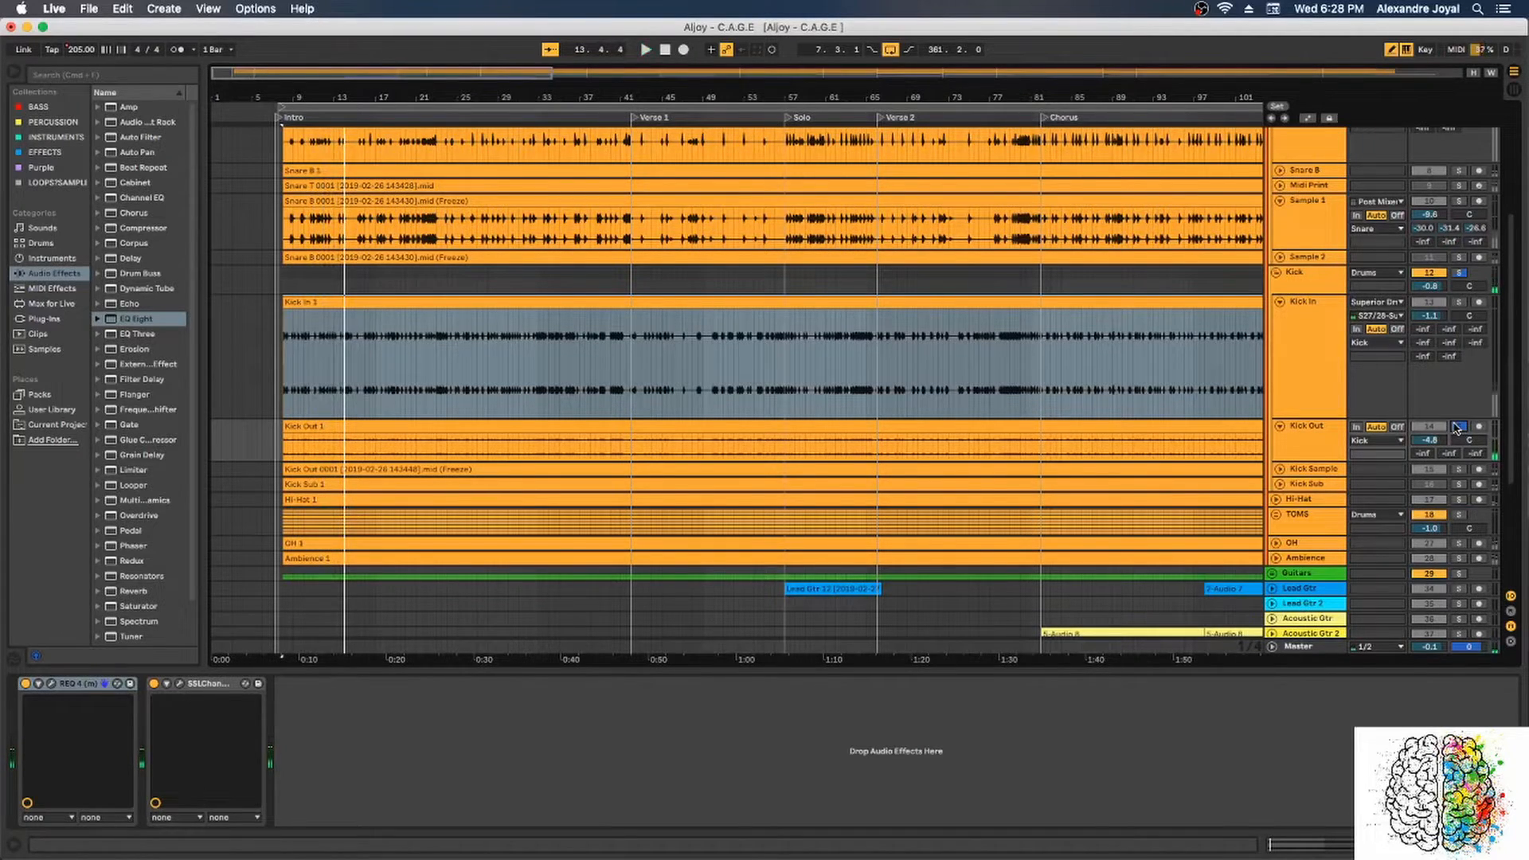
Step: Open REQ 4 and SSLChannel on Kick Out to examine their settings, and close both plug-in windows
click(52, 683)
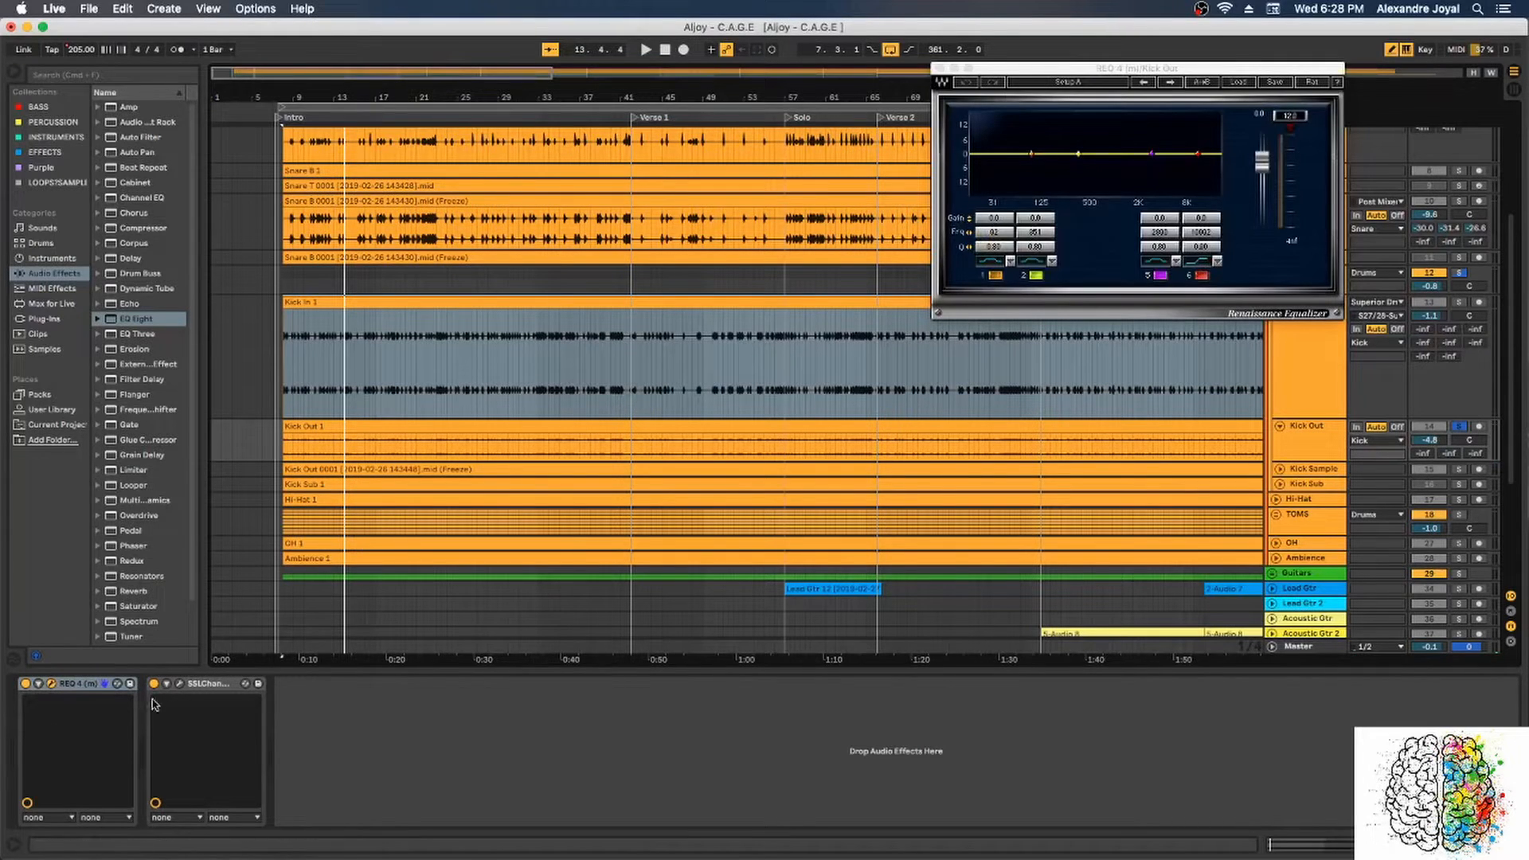
click(192, 684)
click(181, 684)
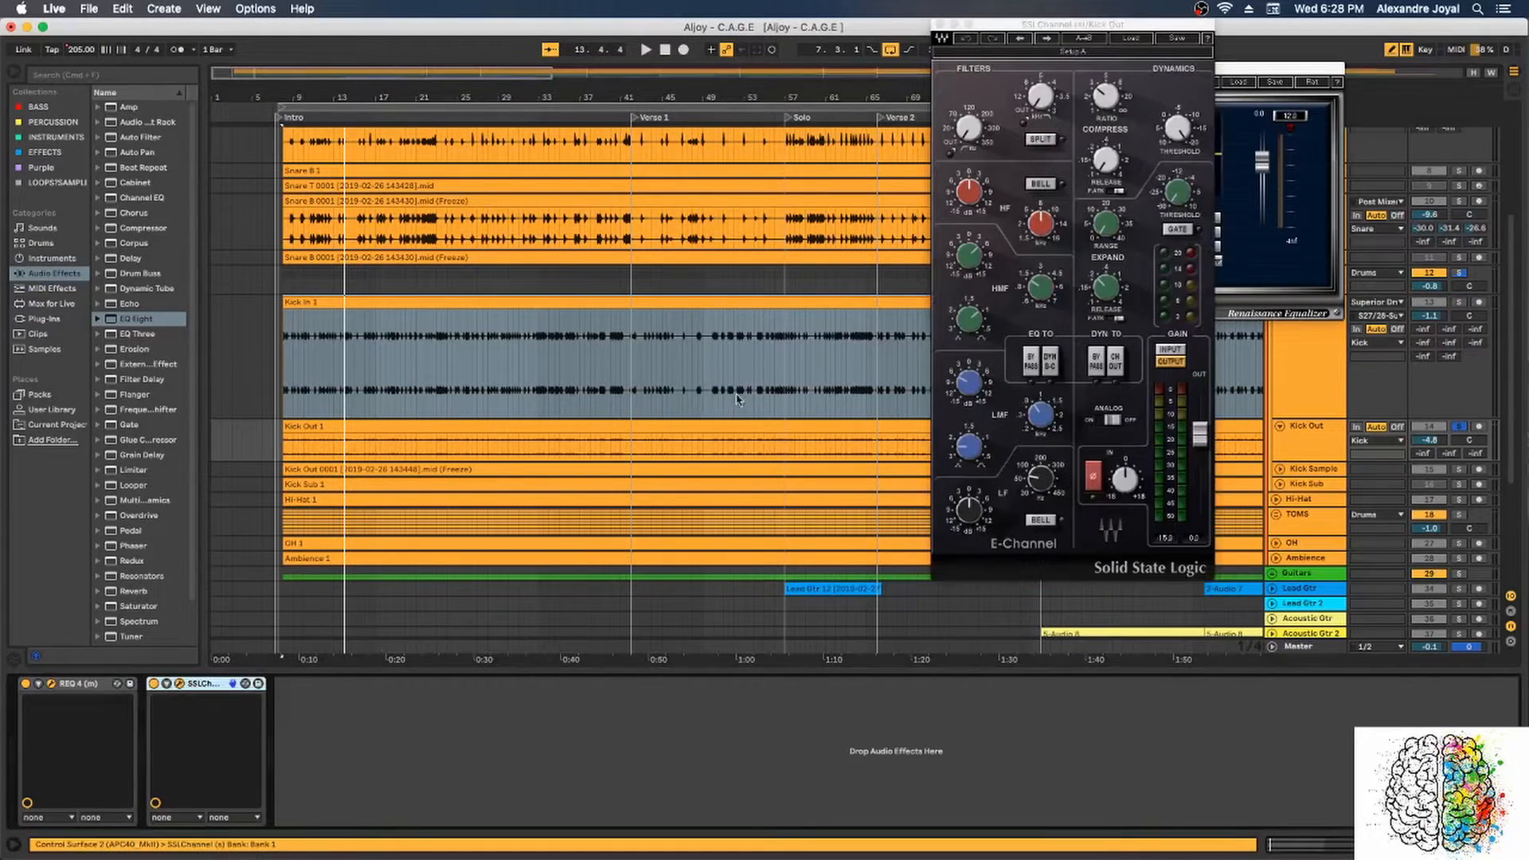
mouse_move(1036, 285)
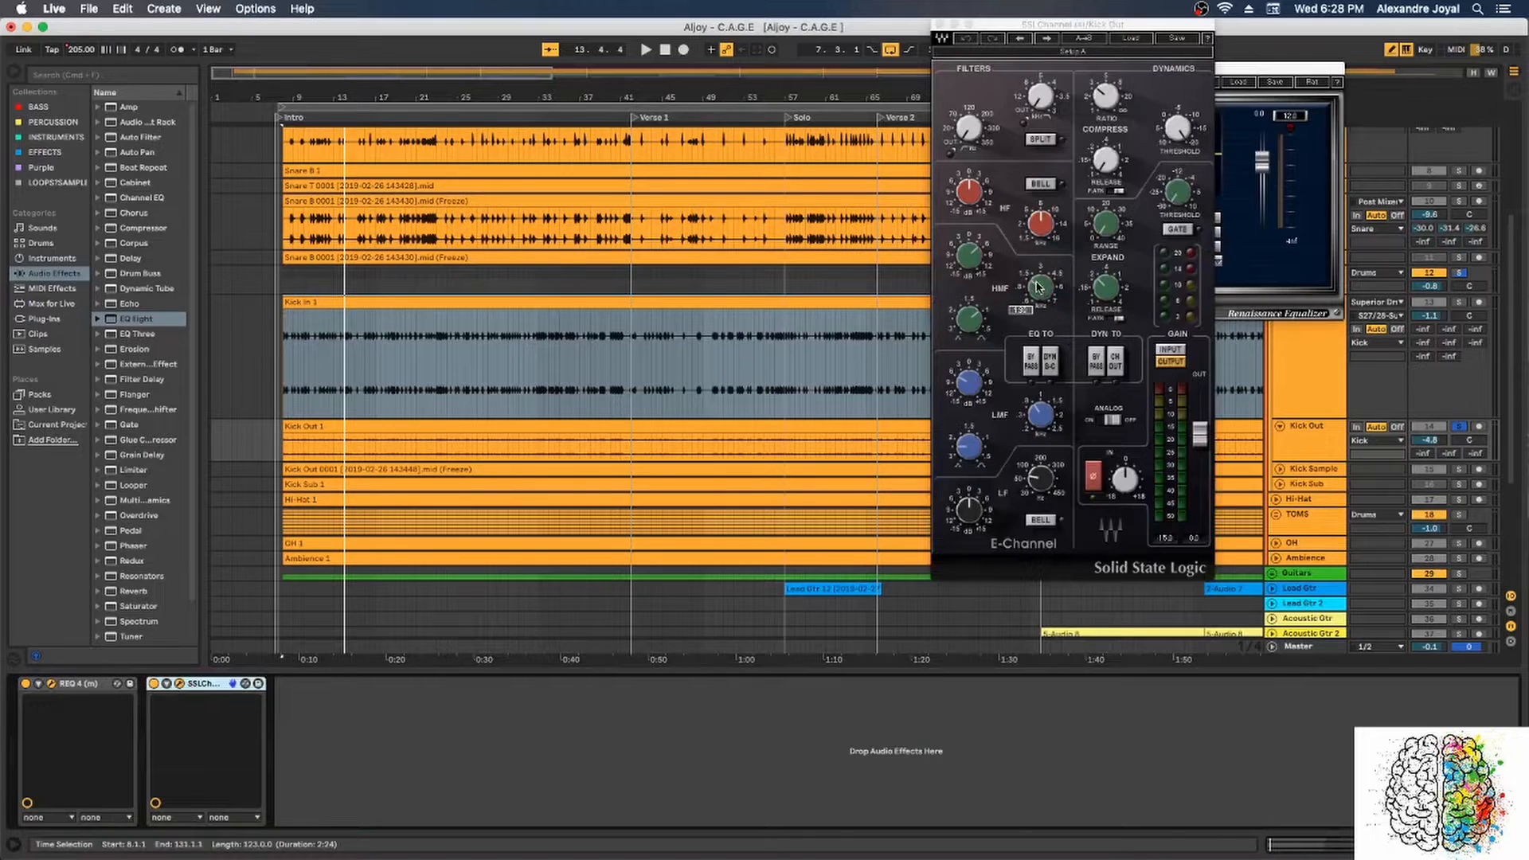
click(1035, 415)
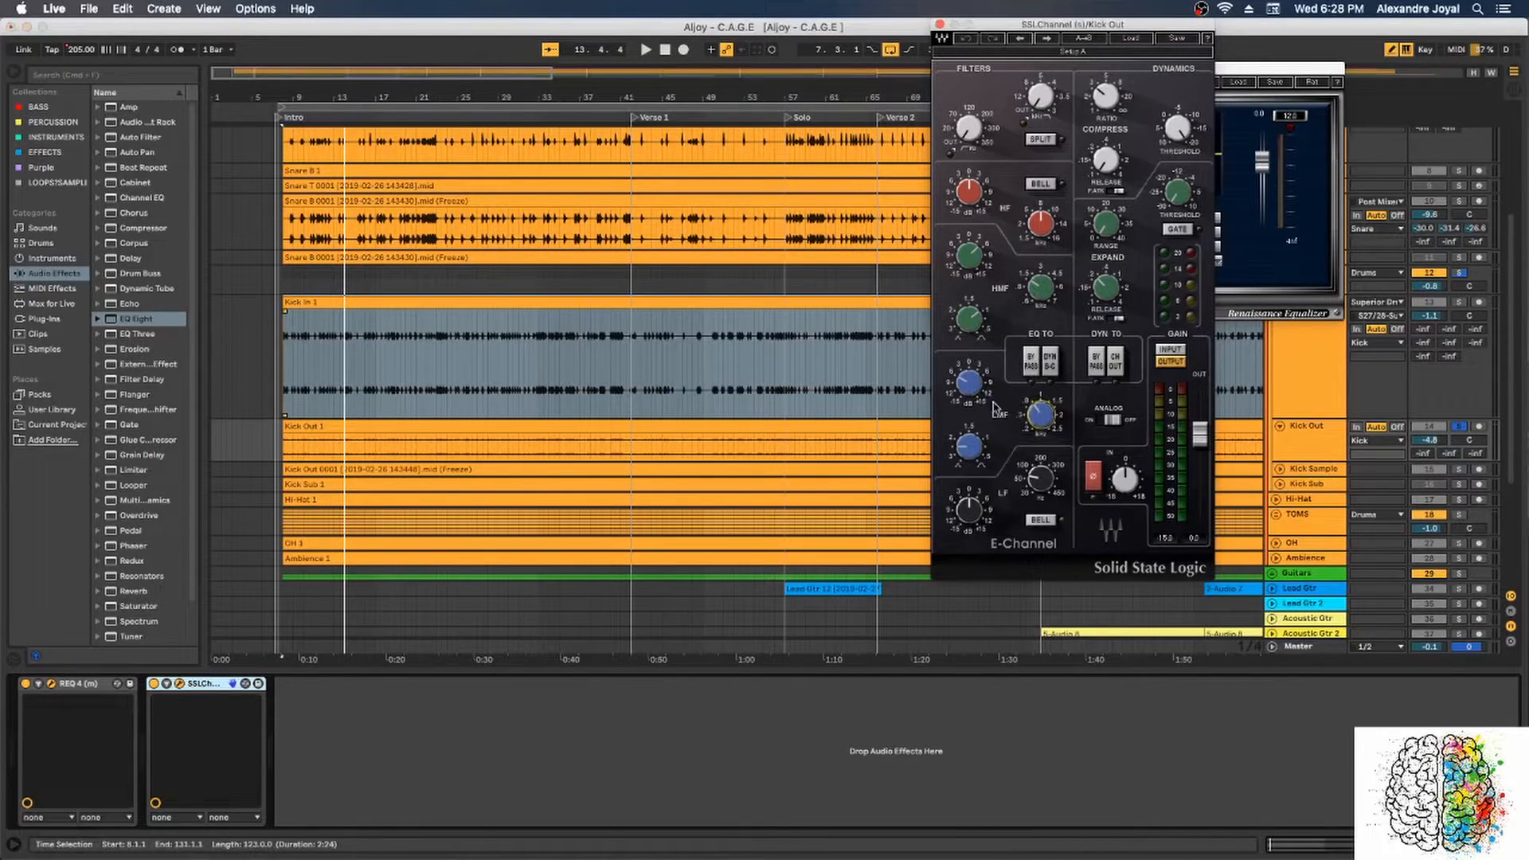
click(941, 24)
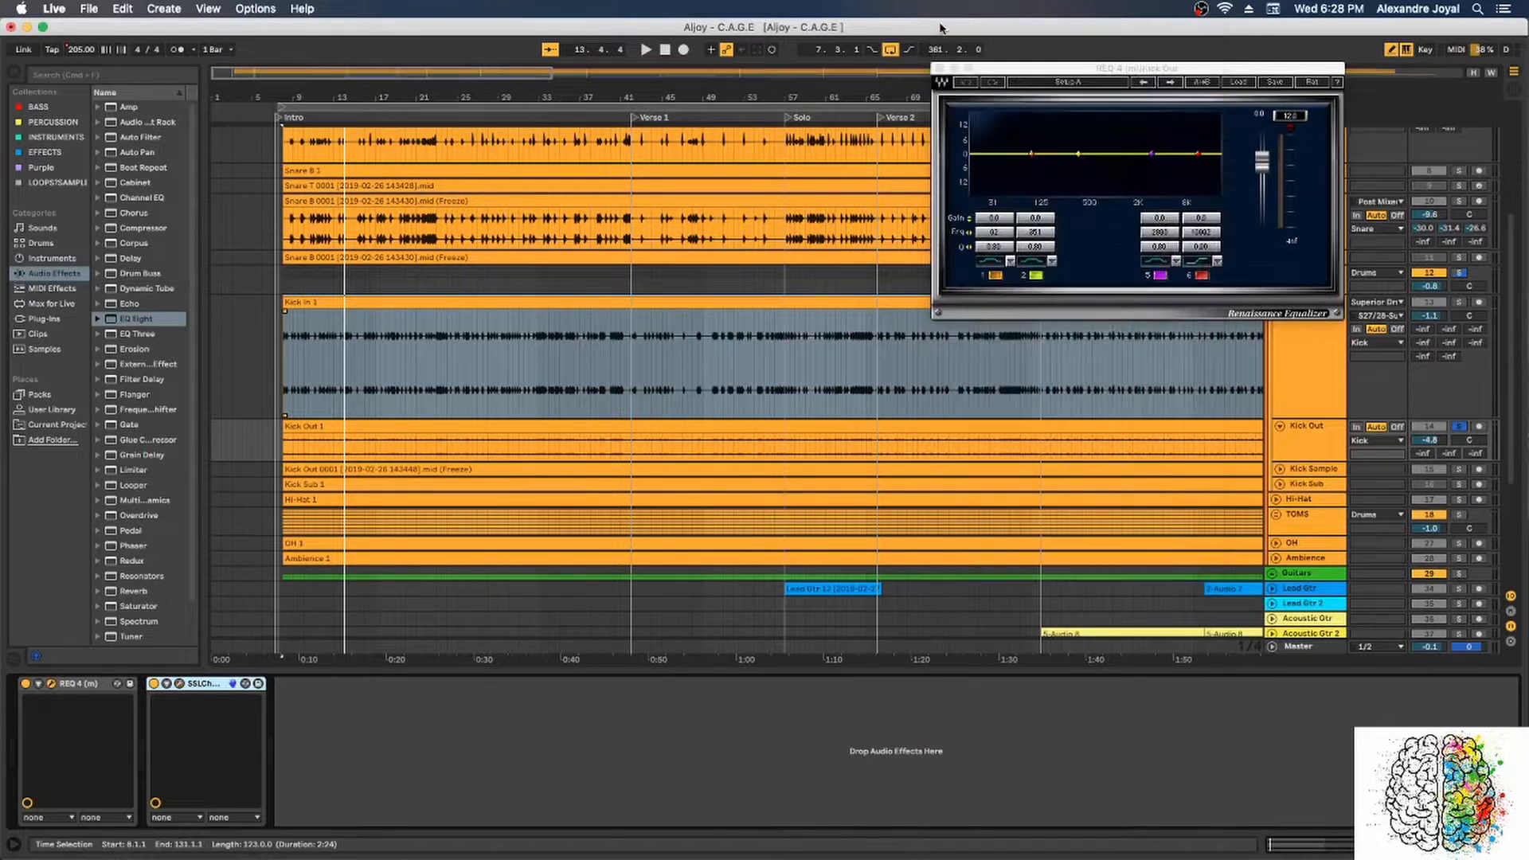
click(941, 67)
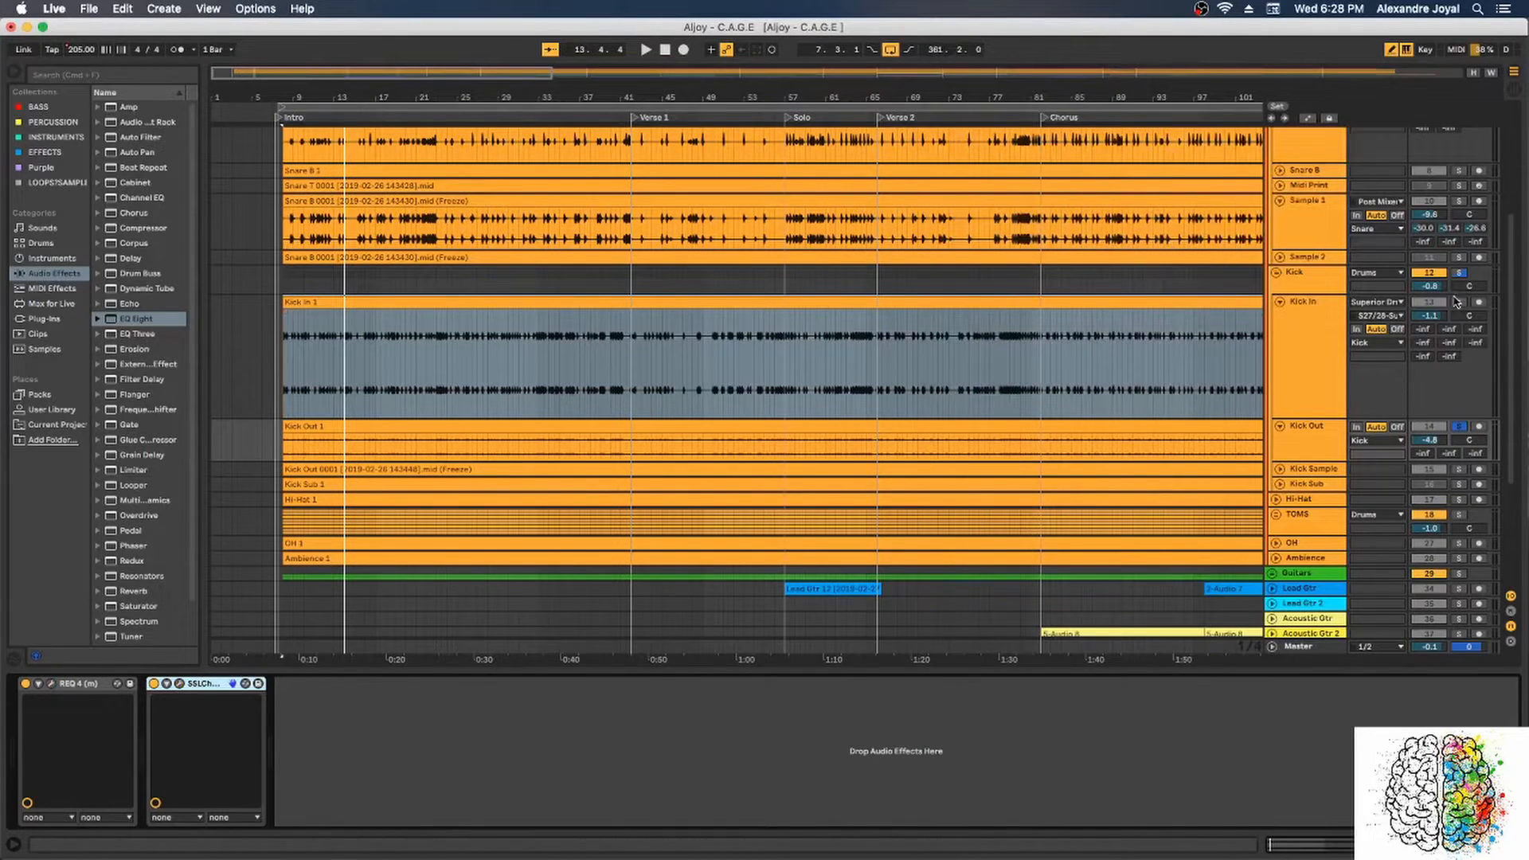
Step: Play Kick In and Kick Out soloed together, toggling Kick Out's solo to compare, and set Kick Out's volume to -5.5 dB
click(1459, 303)
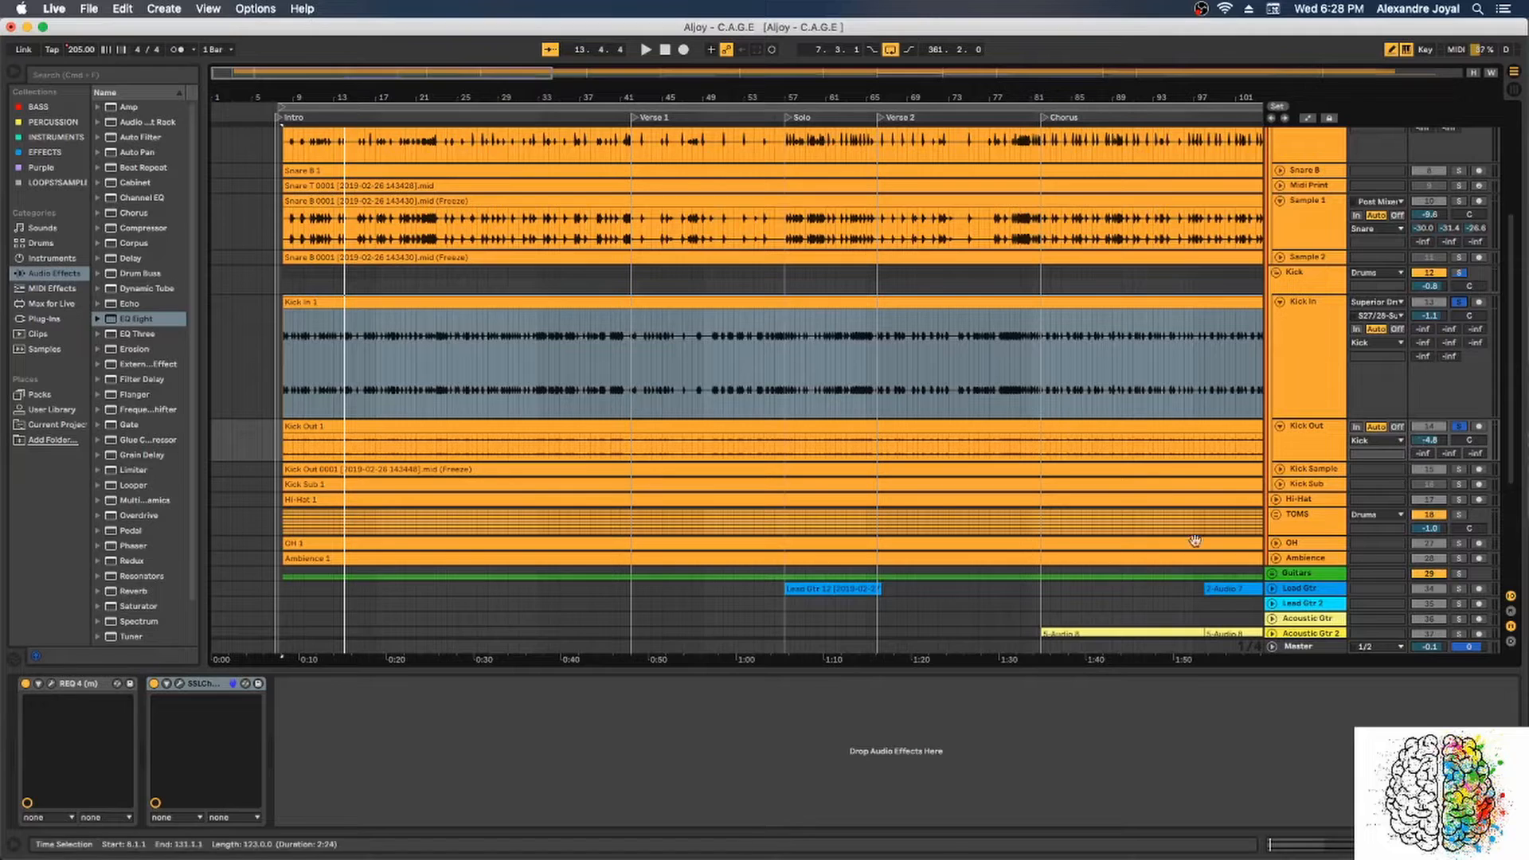
key(space)
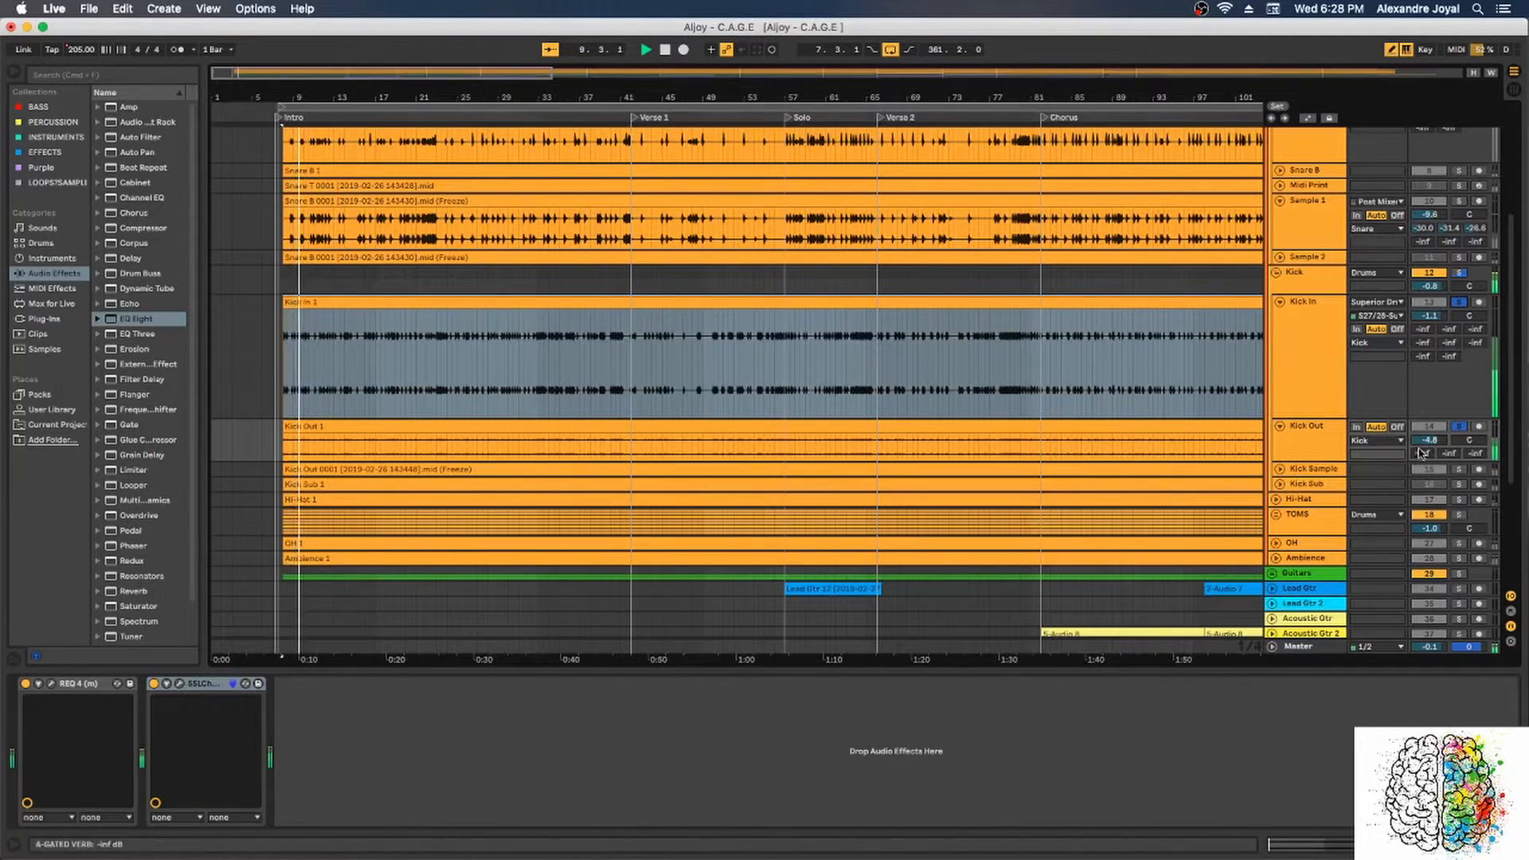
click(1459, 426)
click(1459, 427)
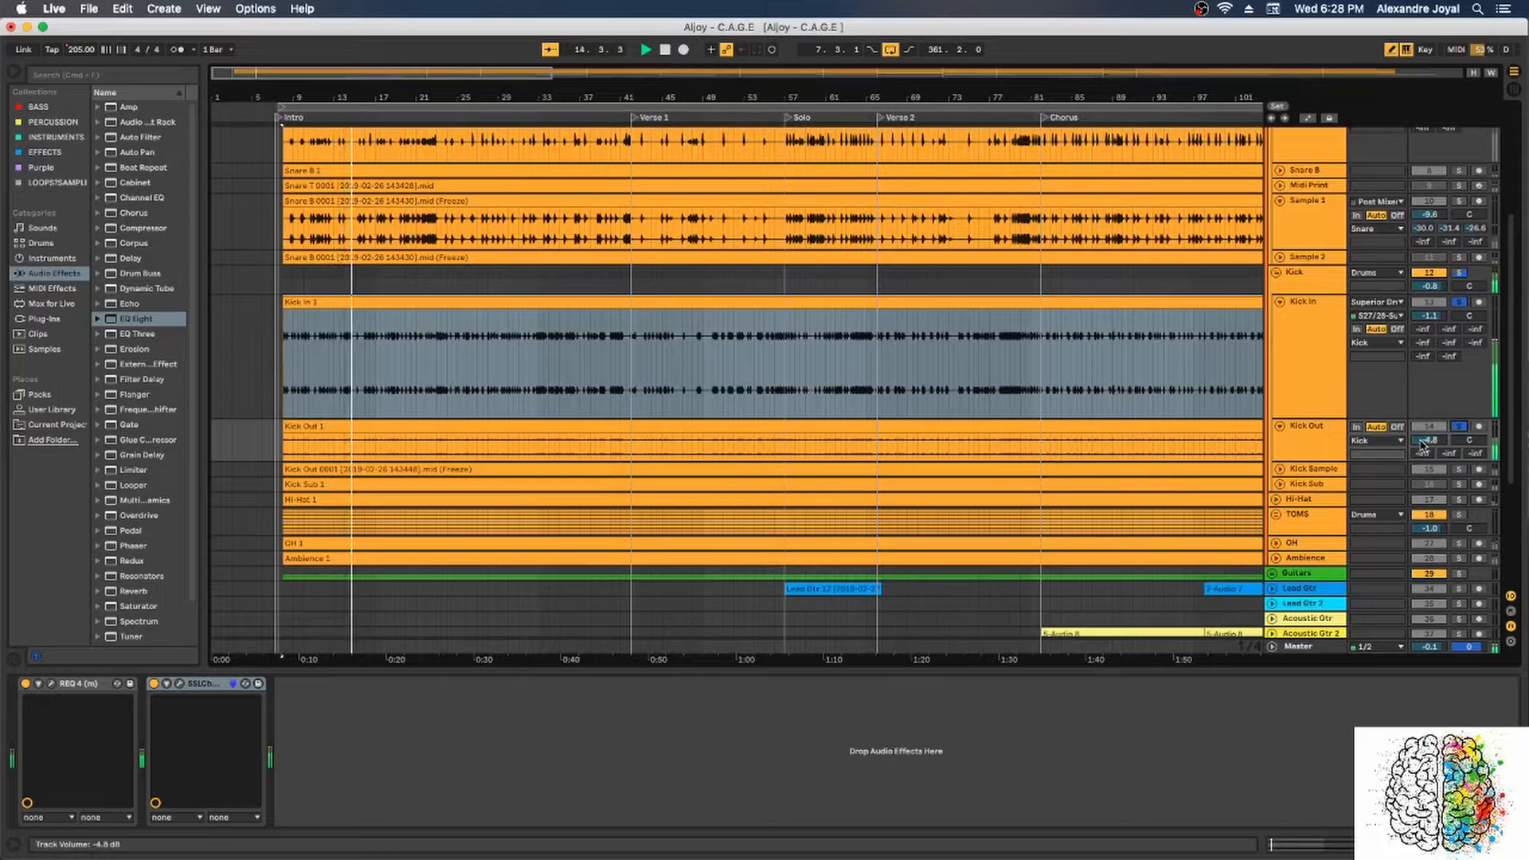
drag(1422, 443, 1421, 448)
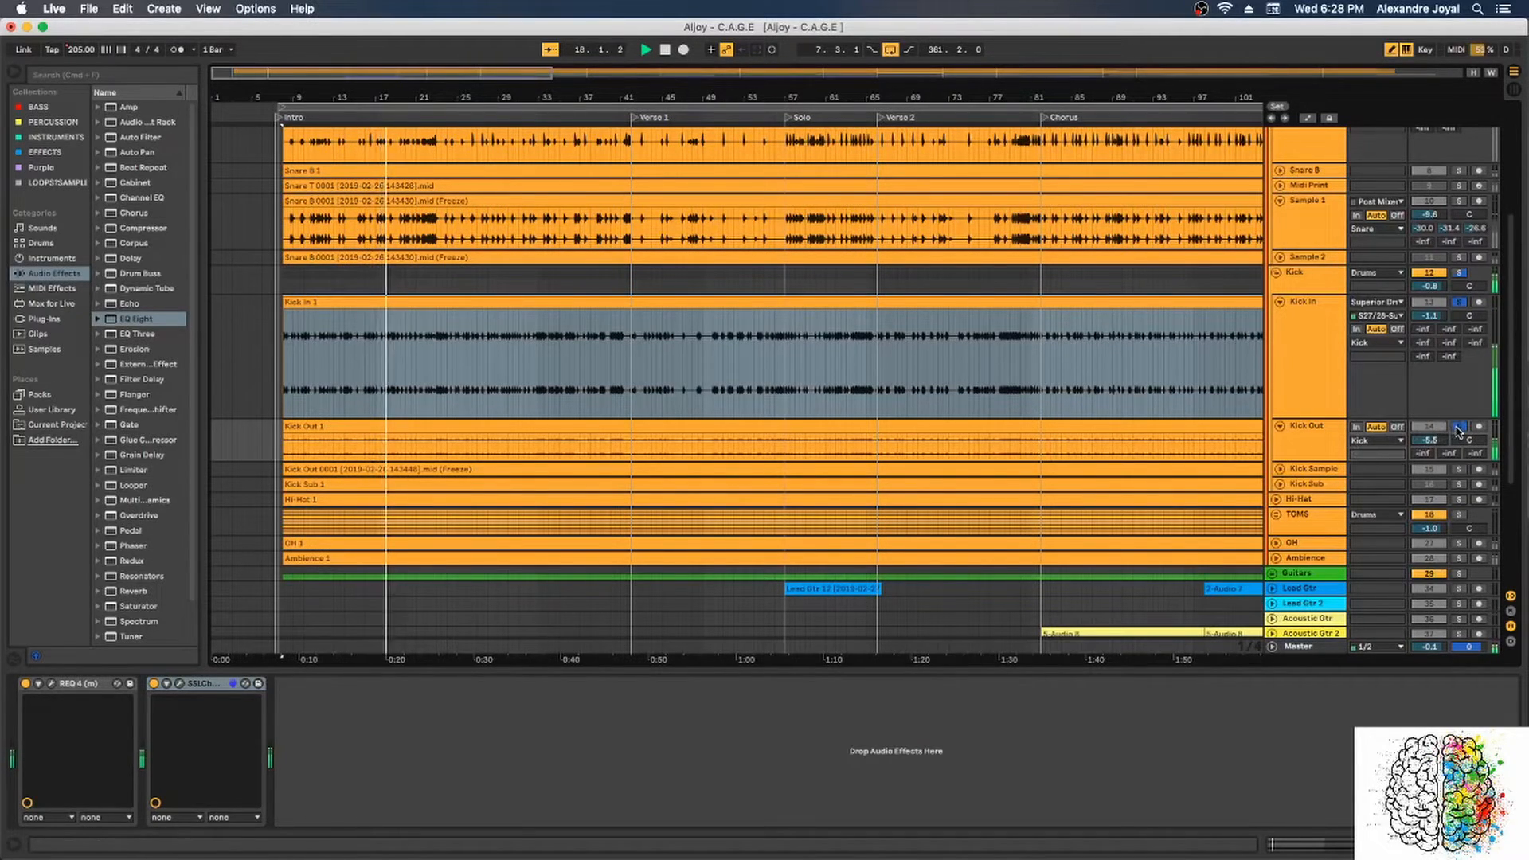
Step: Unfold the Kick Sample track and play it soloed with Kick Out, adding Kick In to the solo to hear all three
click(1279, 470)
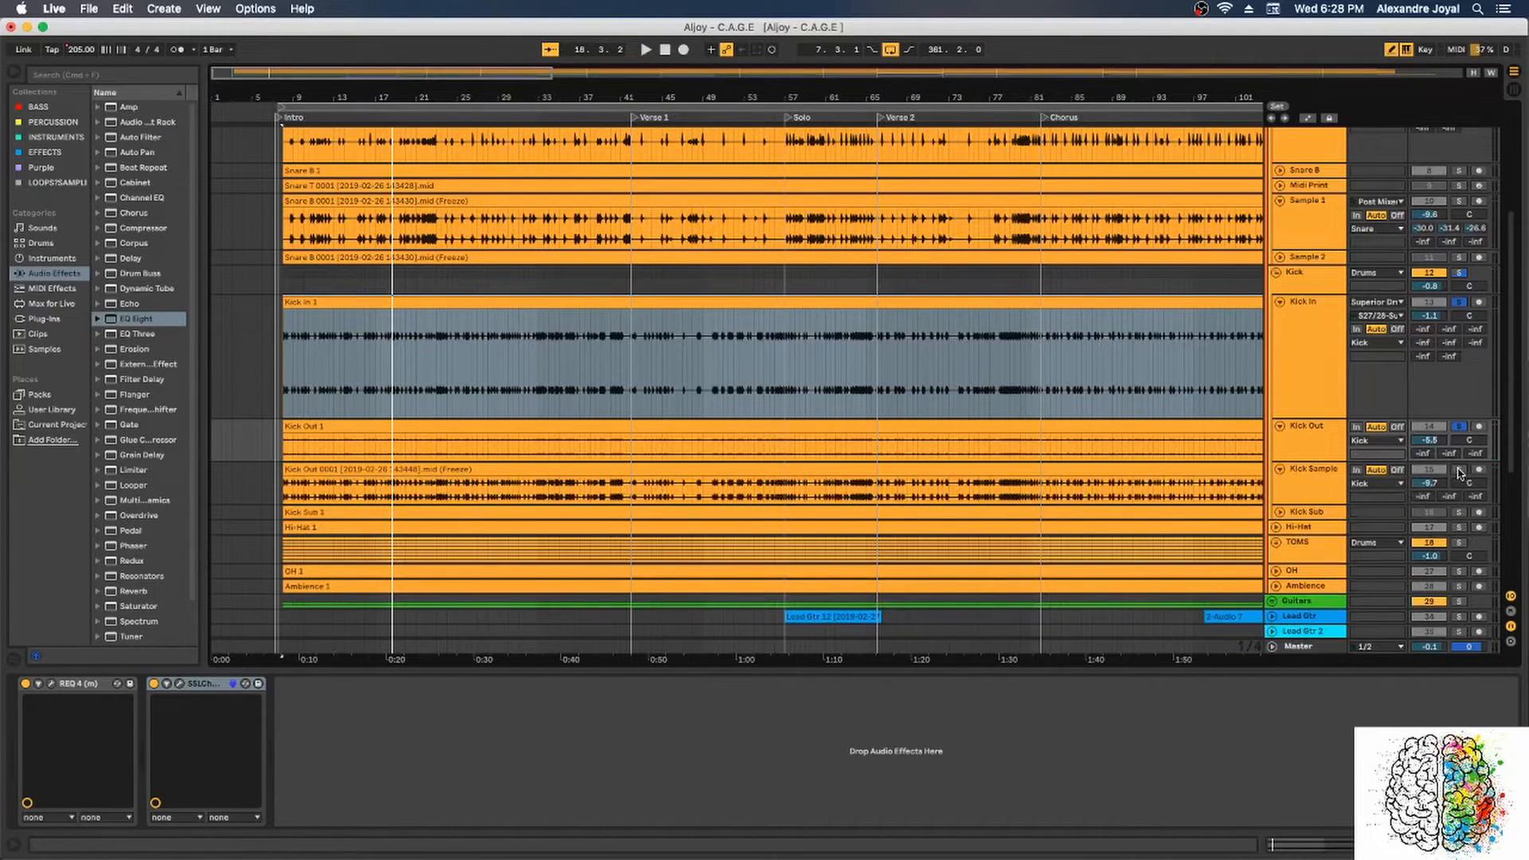
key(space)
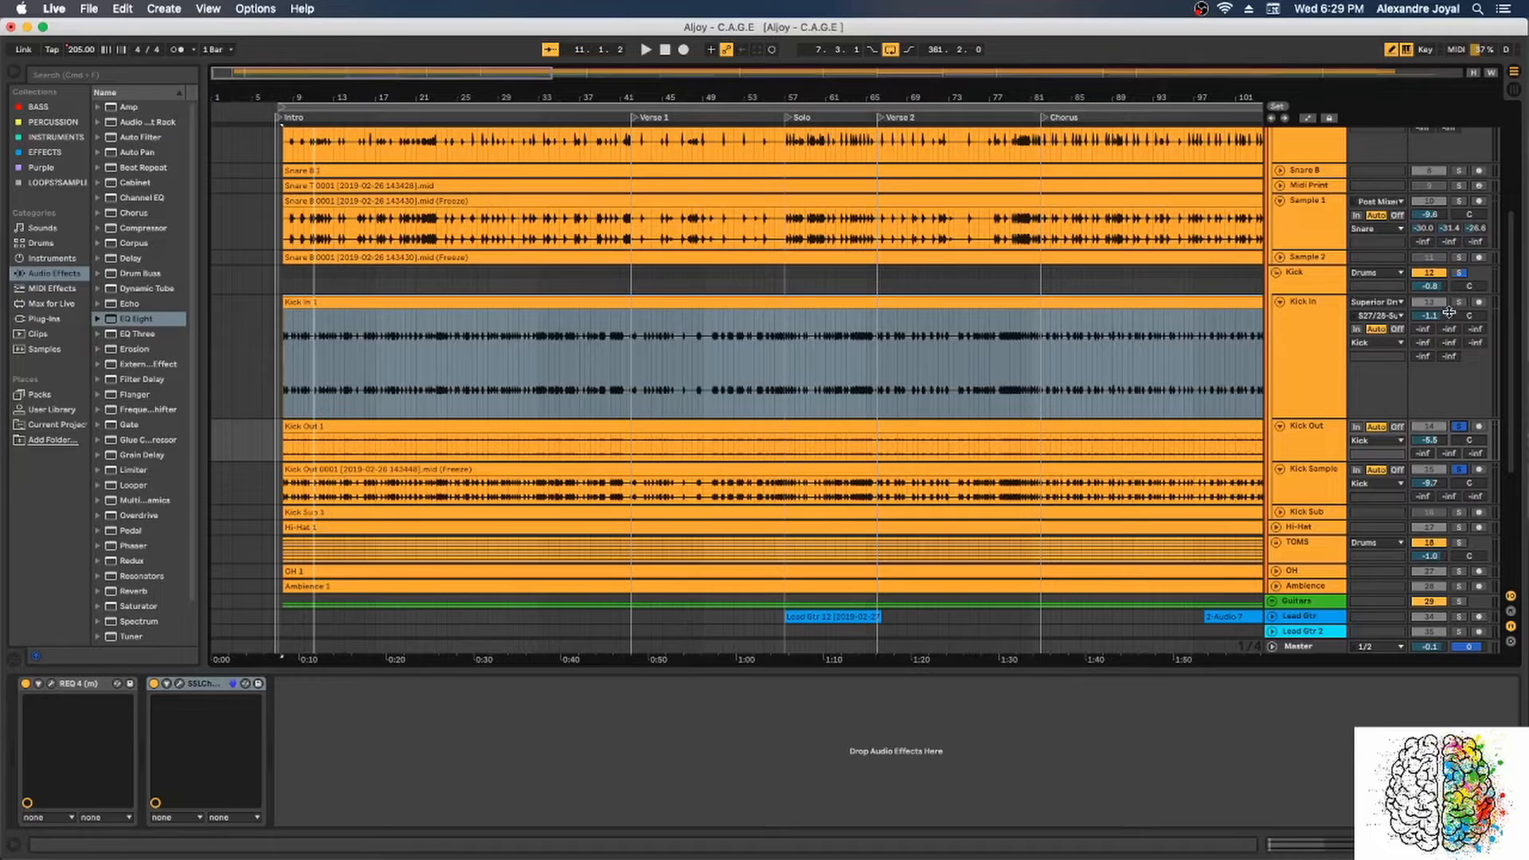
key(space)
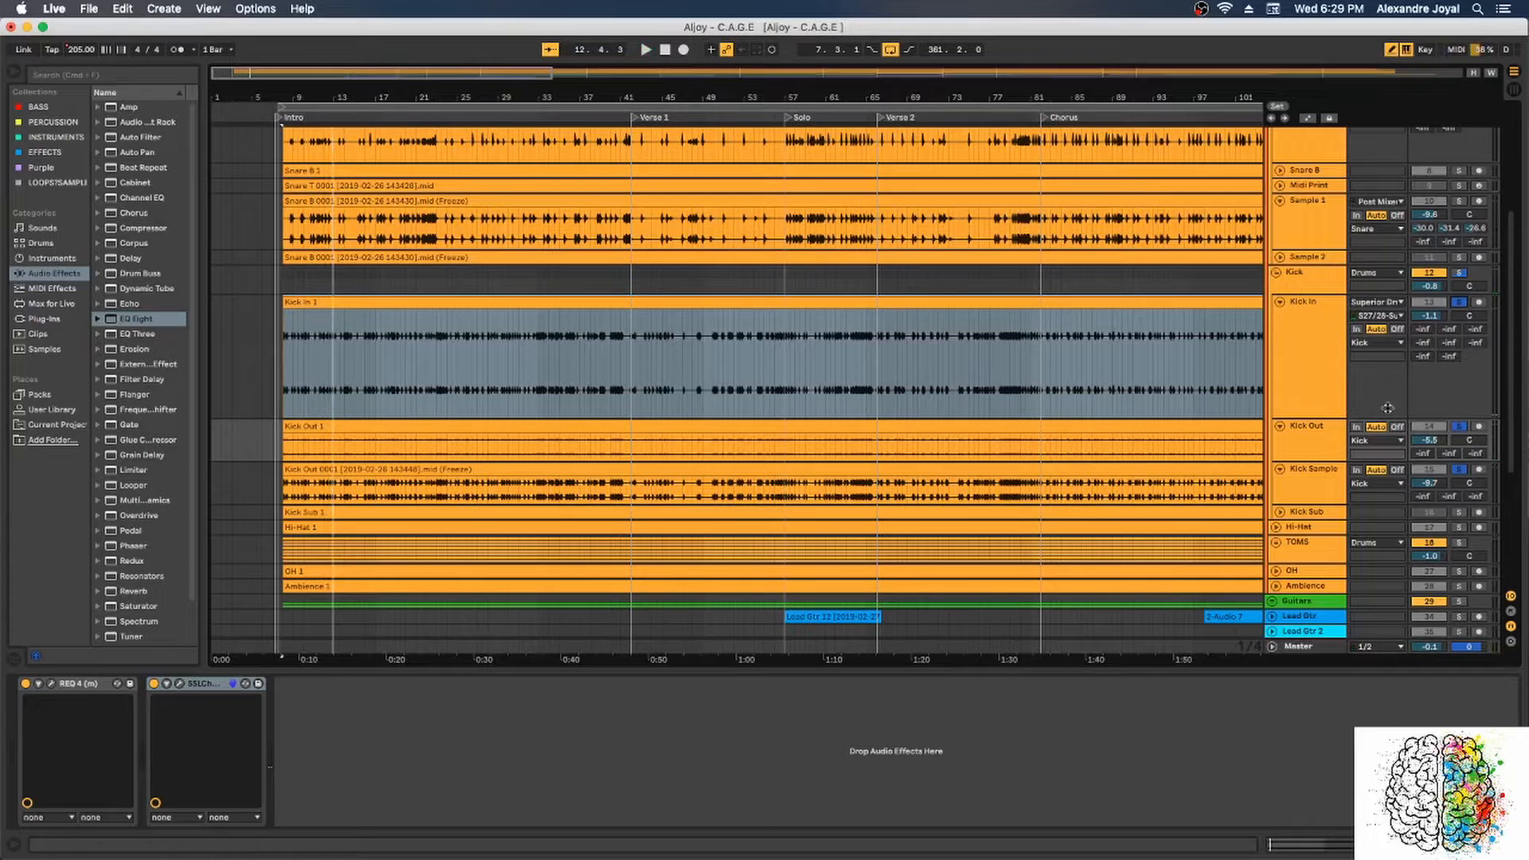
Step: Solo the whole Drums group instead of the individual kick tracks and start playback
scroll(1445, 402, up, 3)
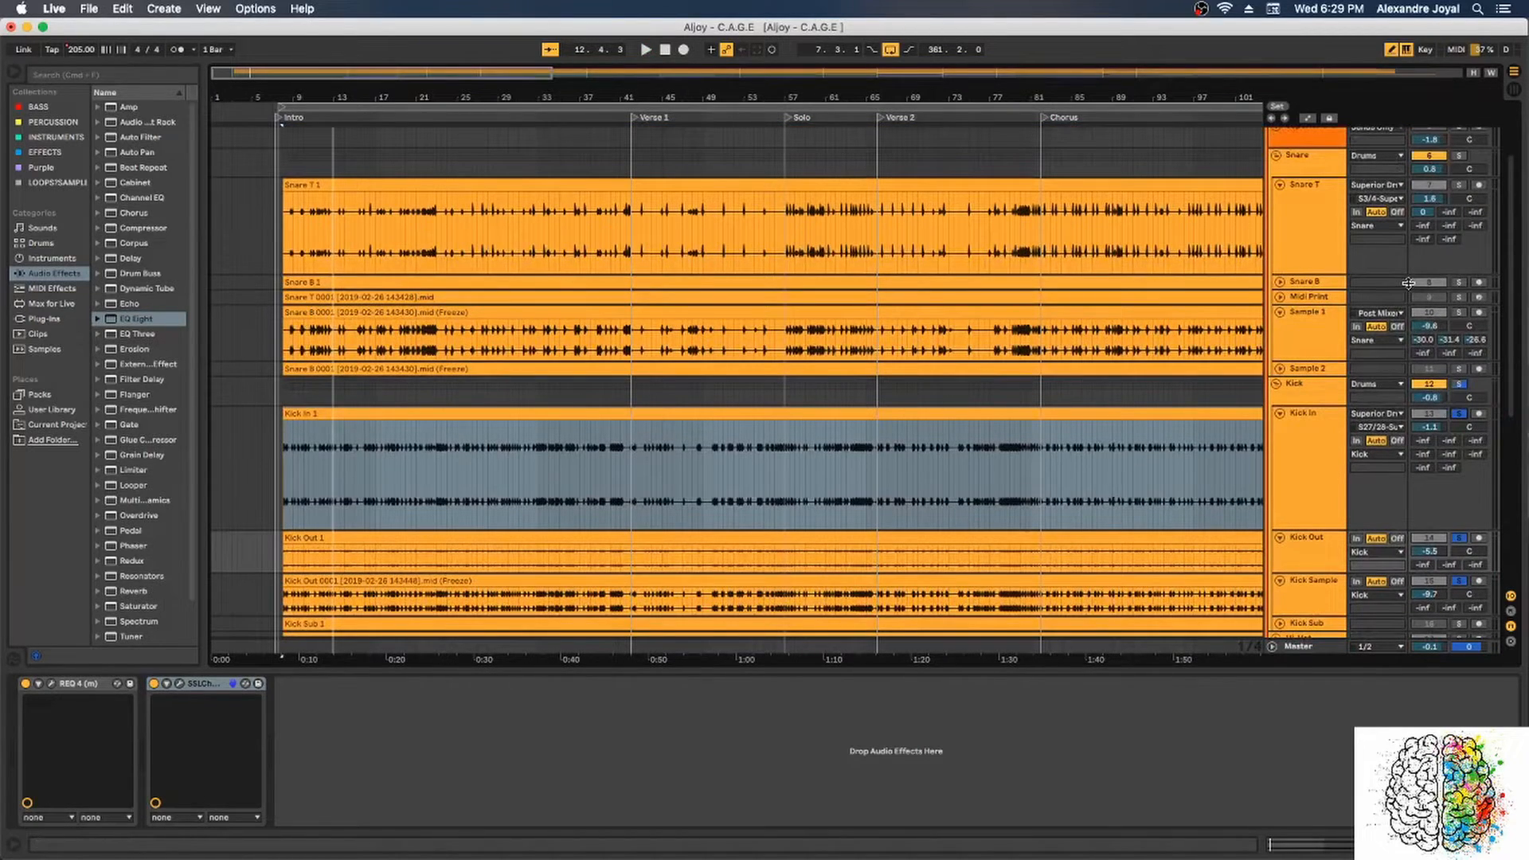
scroll(1415, 215, up, 2)
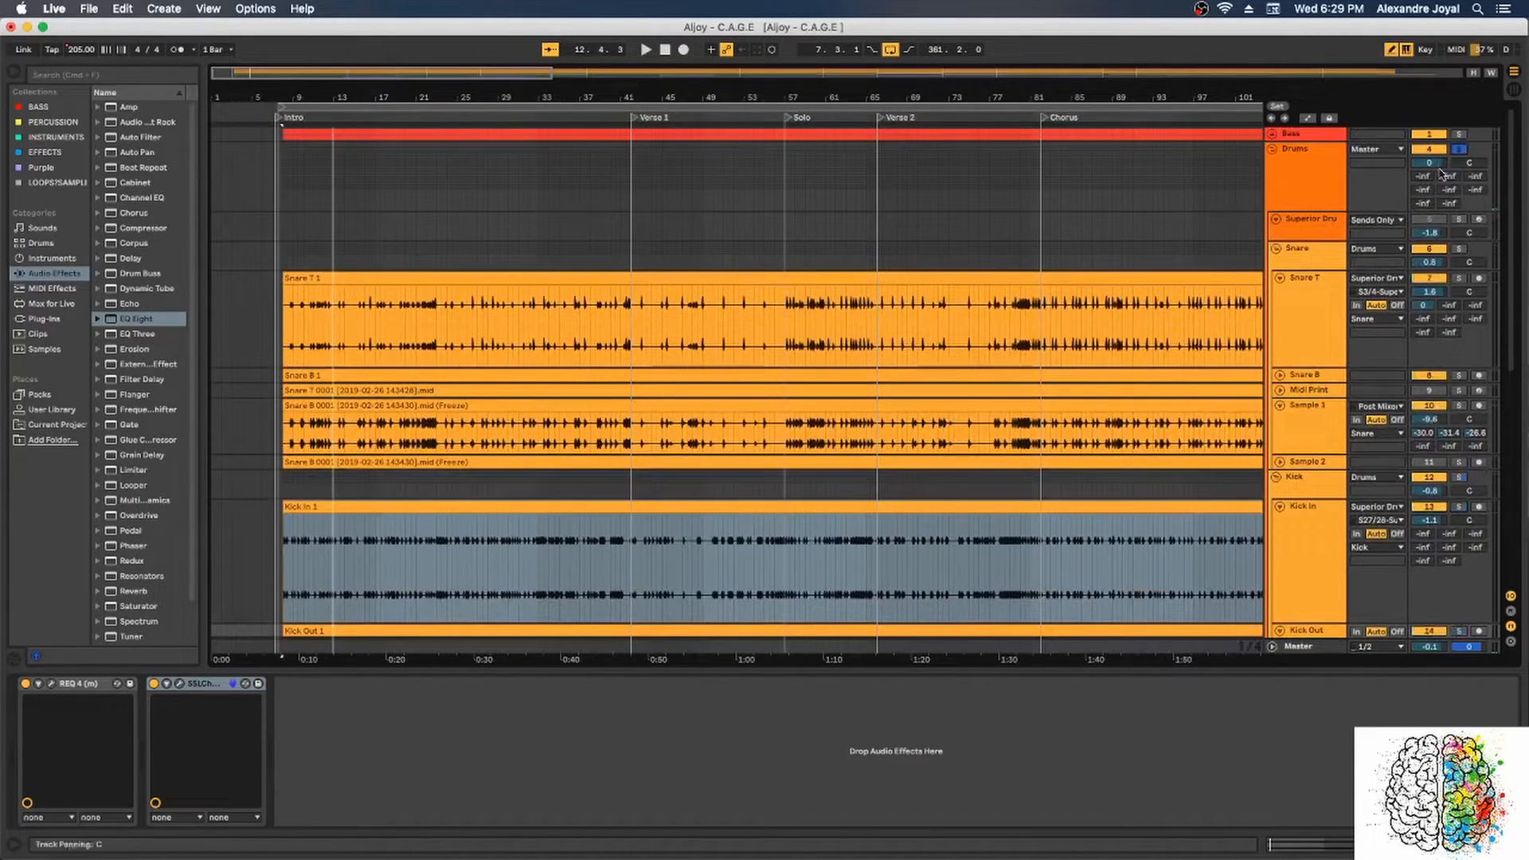
scroll(1362, 291, down, 4)
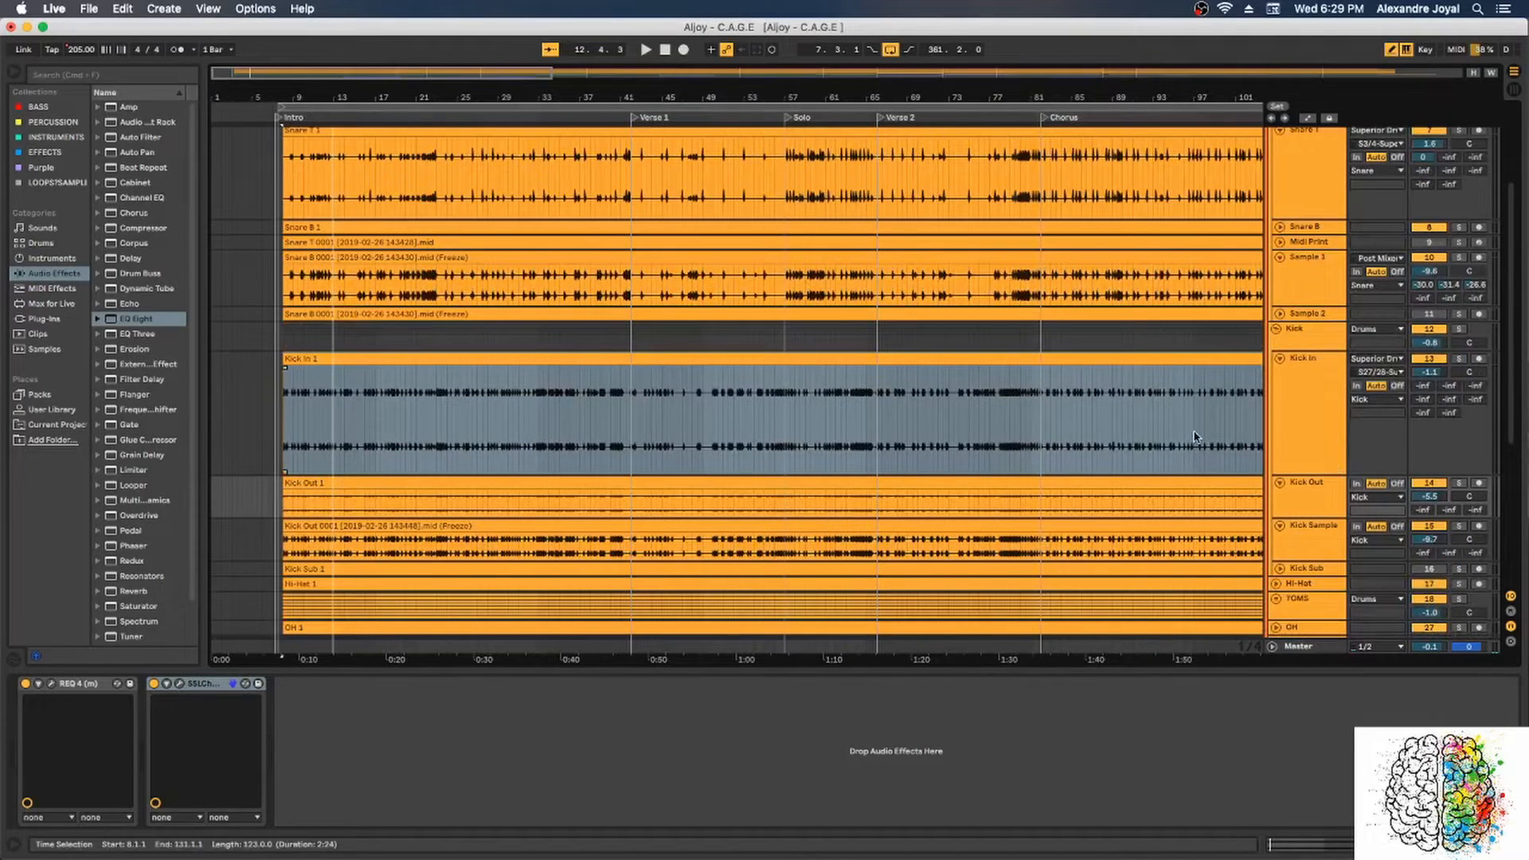
scroll(1339, 335, up, 4)
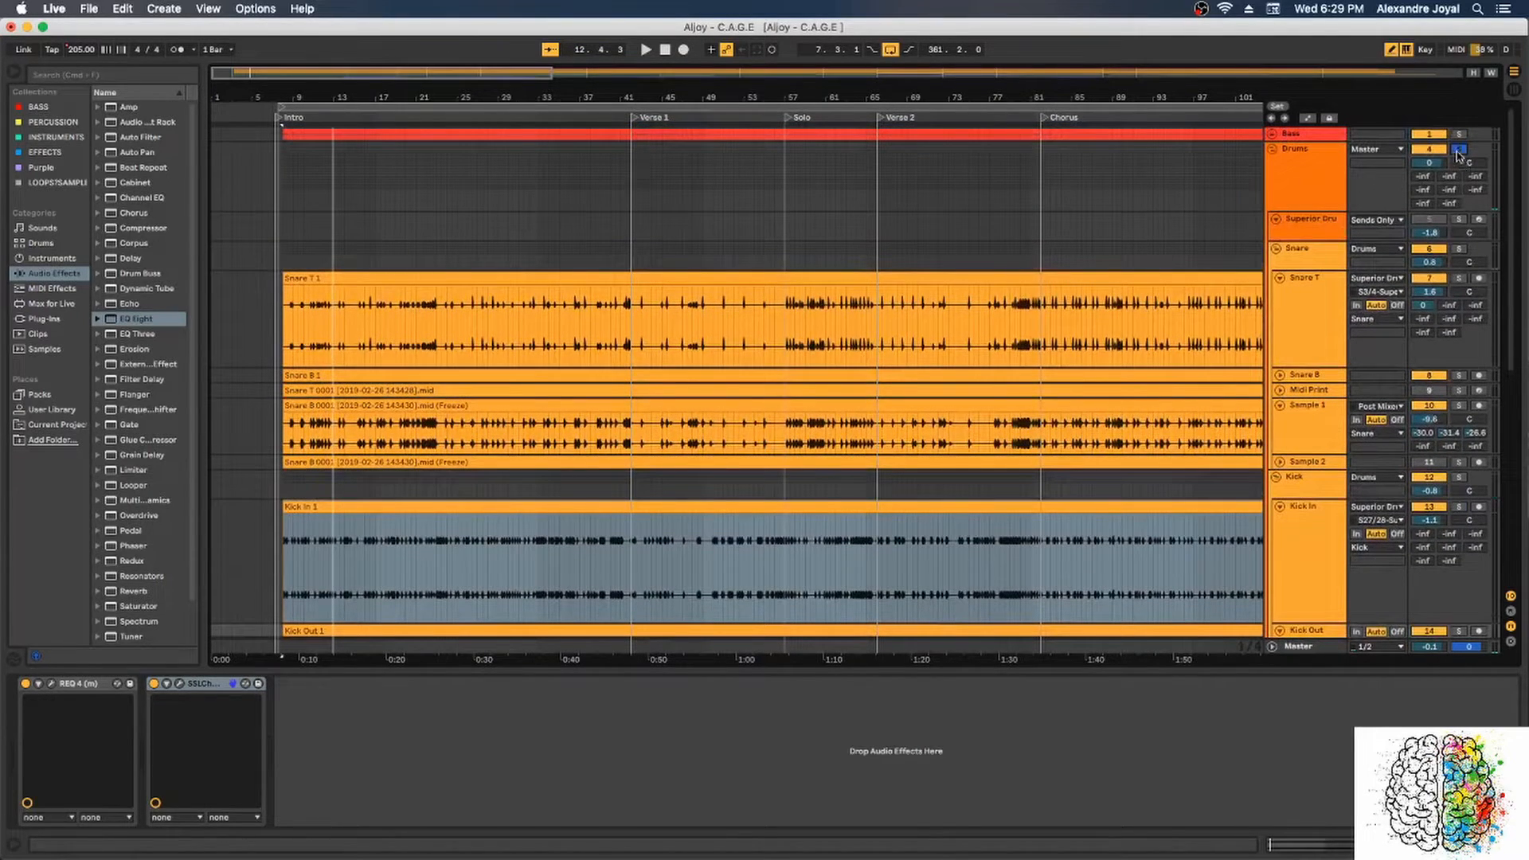
scroll(987, 328, down, 5)
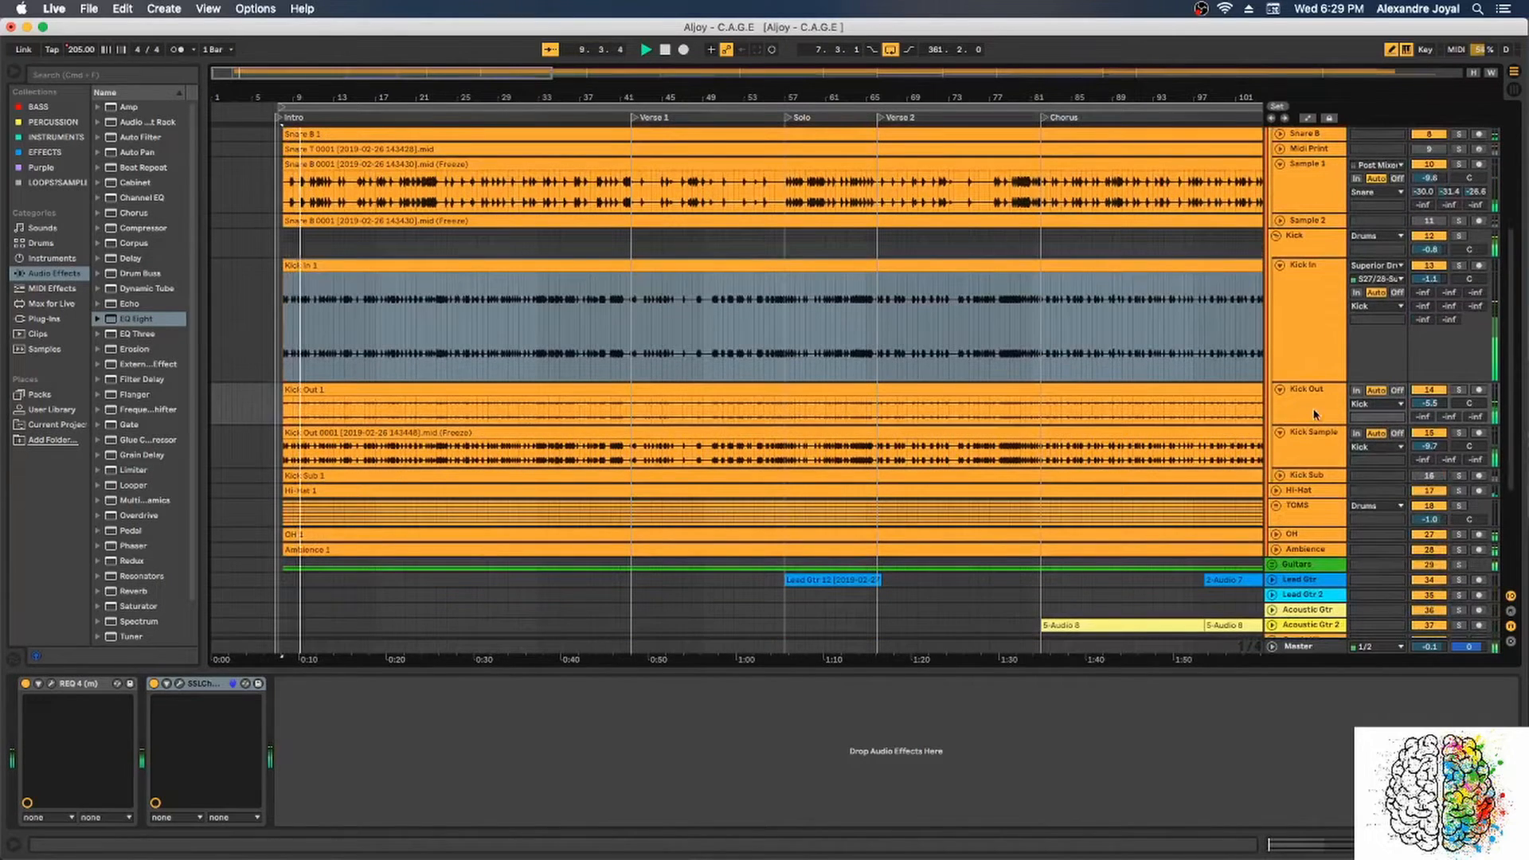
Step: Bypass REQ 4, J37 and SSLChannel on Kick In during playback, and switch SSLChannel, J37 and REQ 4 back on one at a time
click(1314, 354)
click(282, 685)
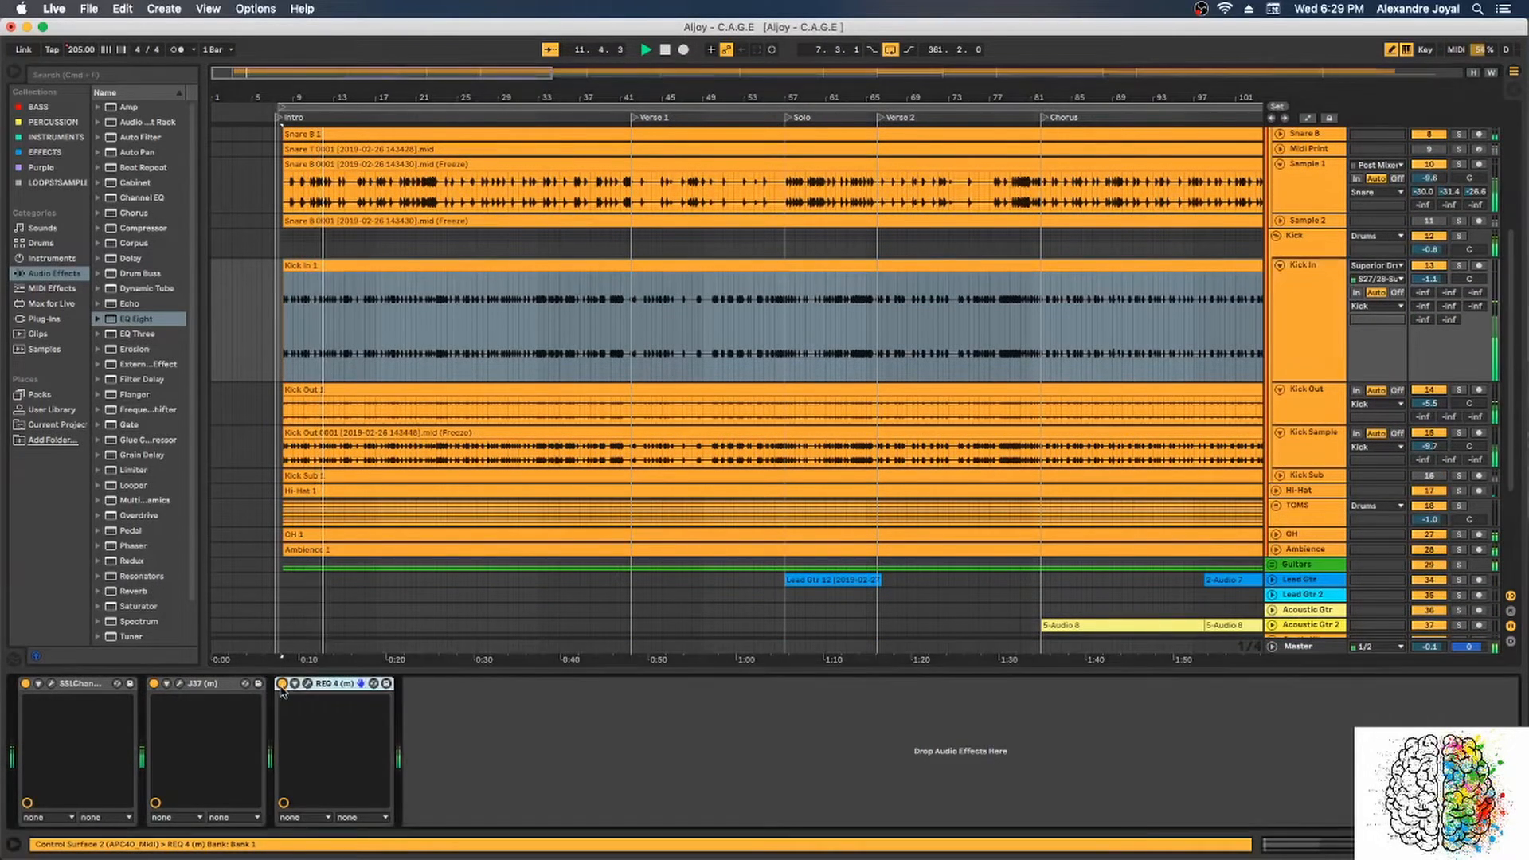
click(154, 684)
click(25, 685)
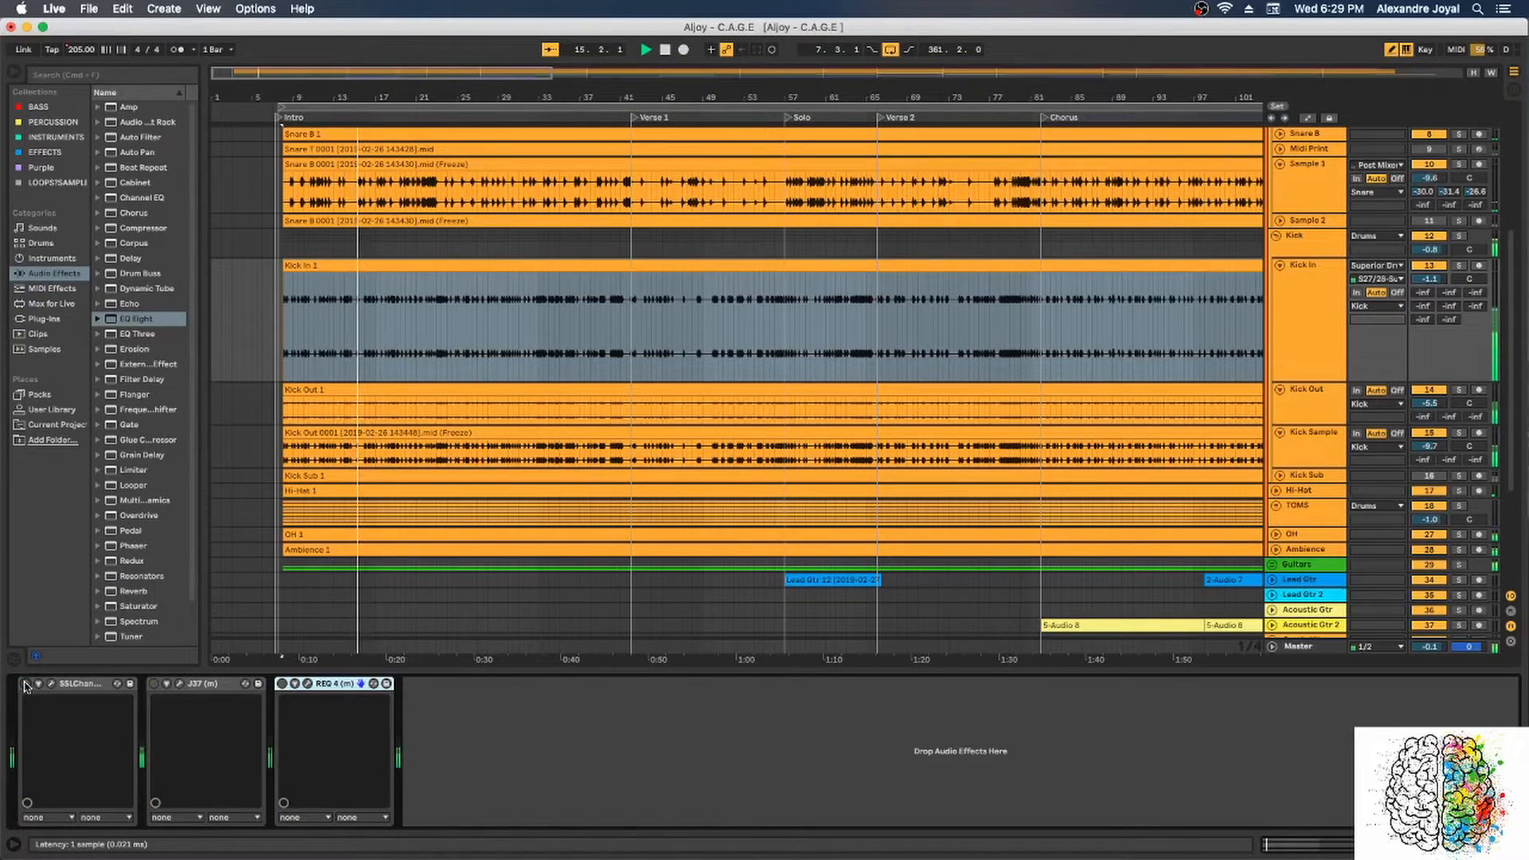
click(25, 684)
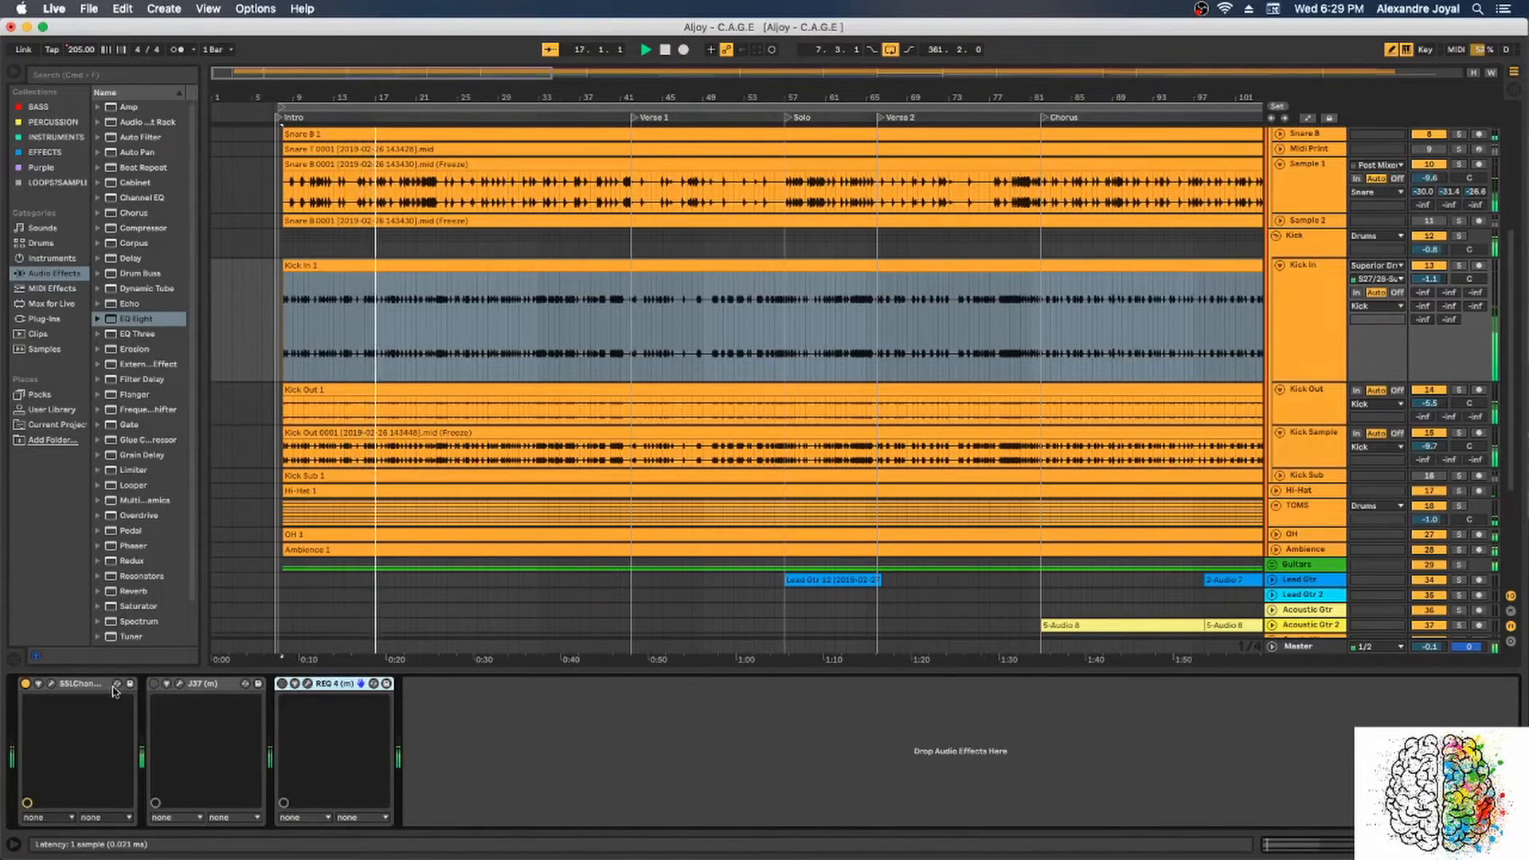
click(156, 684)
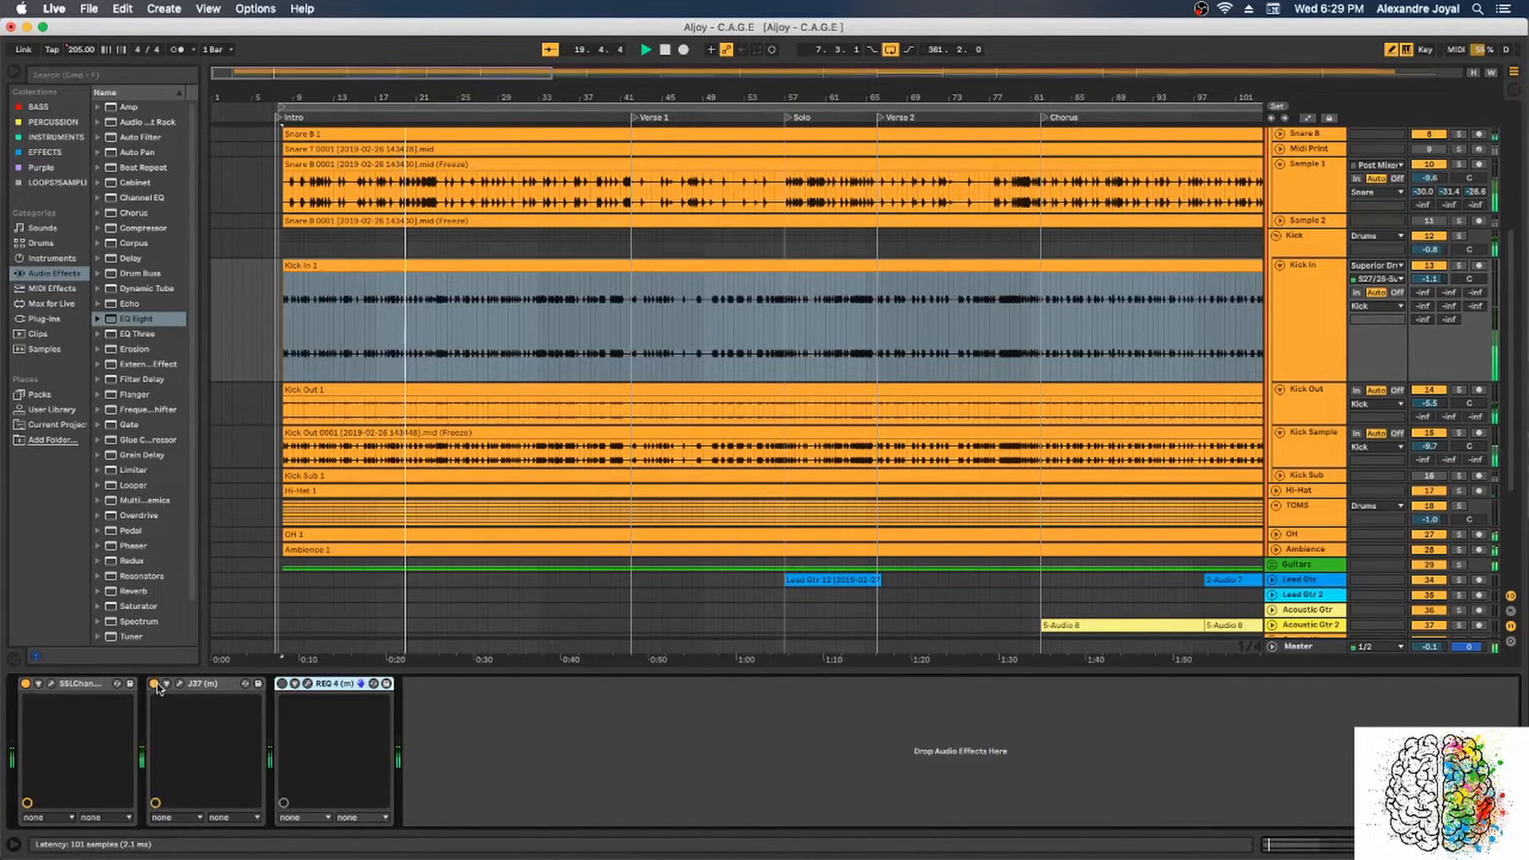
click(282, 683)
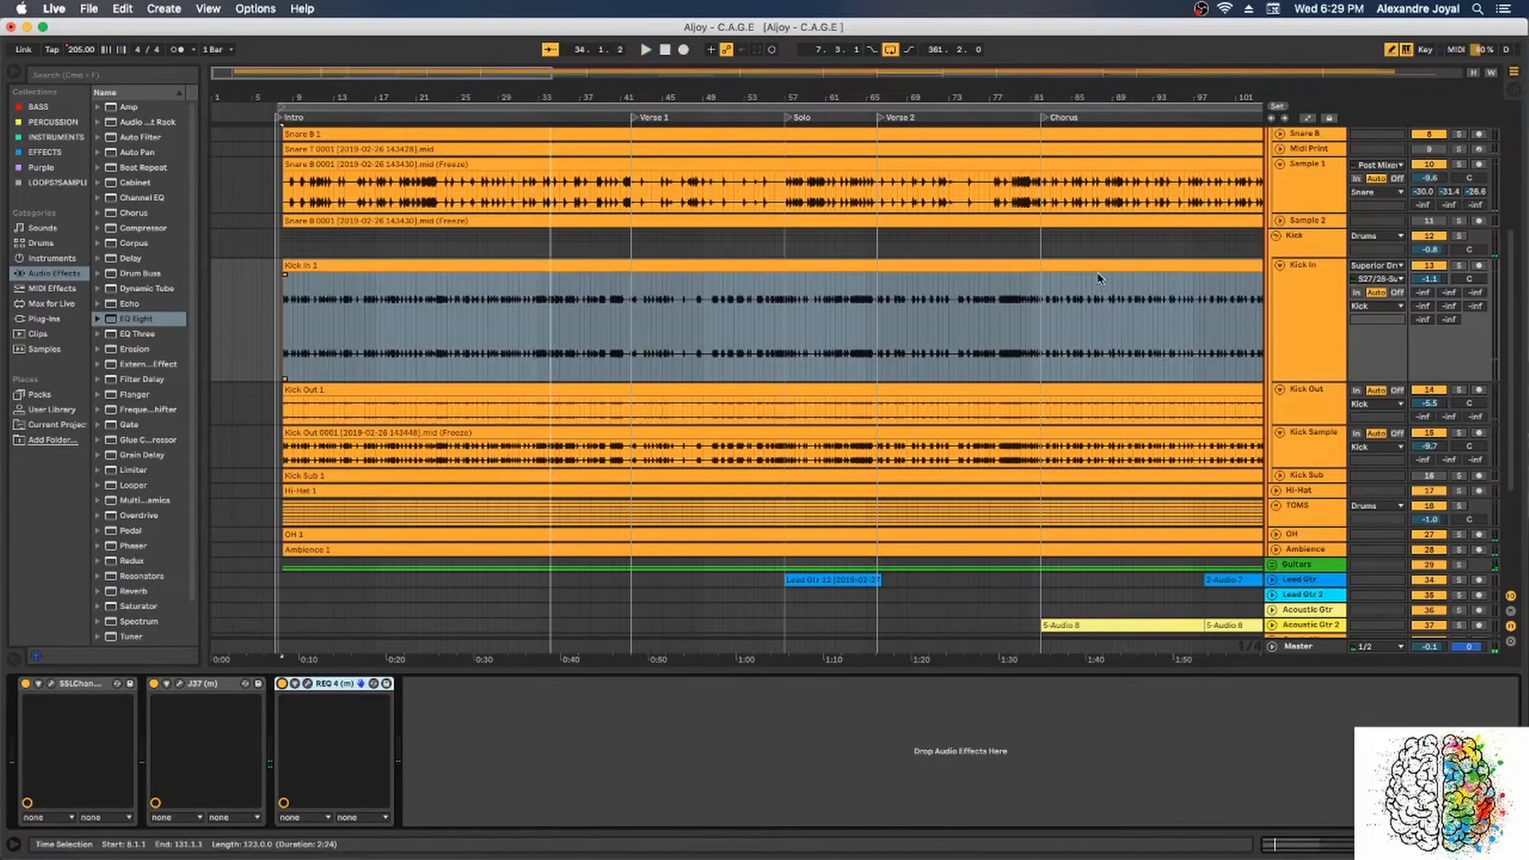
Step: Review the plug-in chains of Kick In, Kick Out and Kick Sample, ending with Kick In selected
scroll(1303, 309, up, 3)
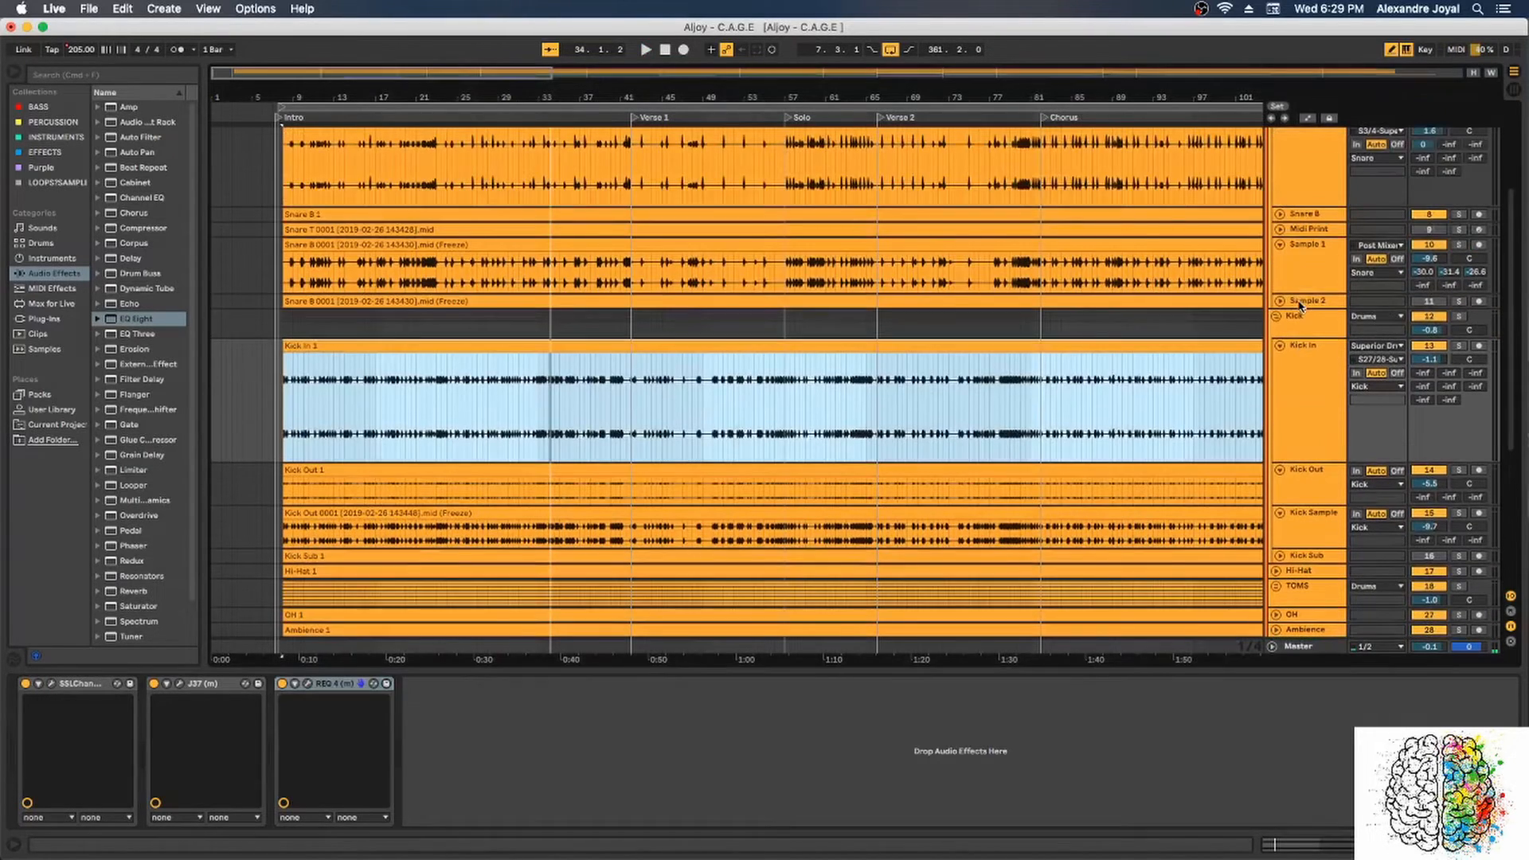
scroll(1296, 351, down, 1)
click(1298, 344)
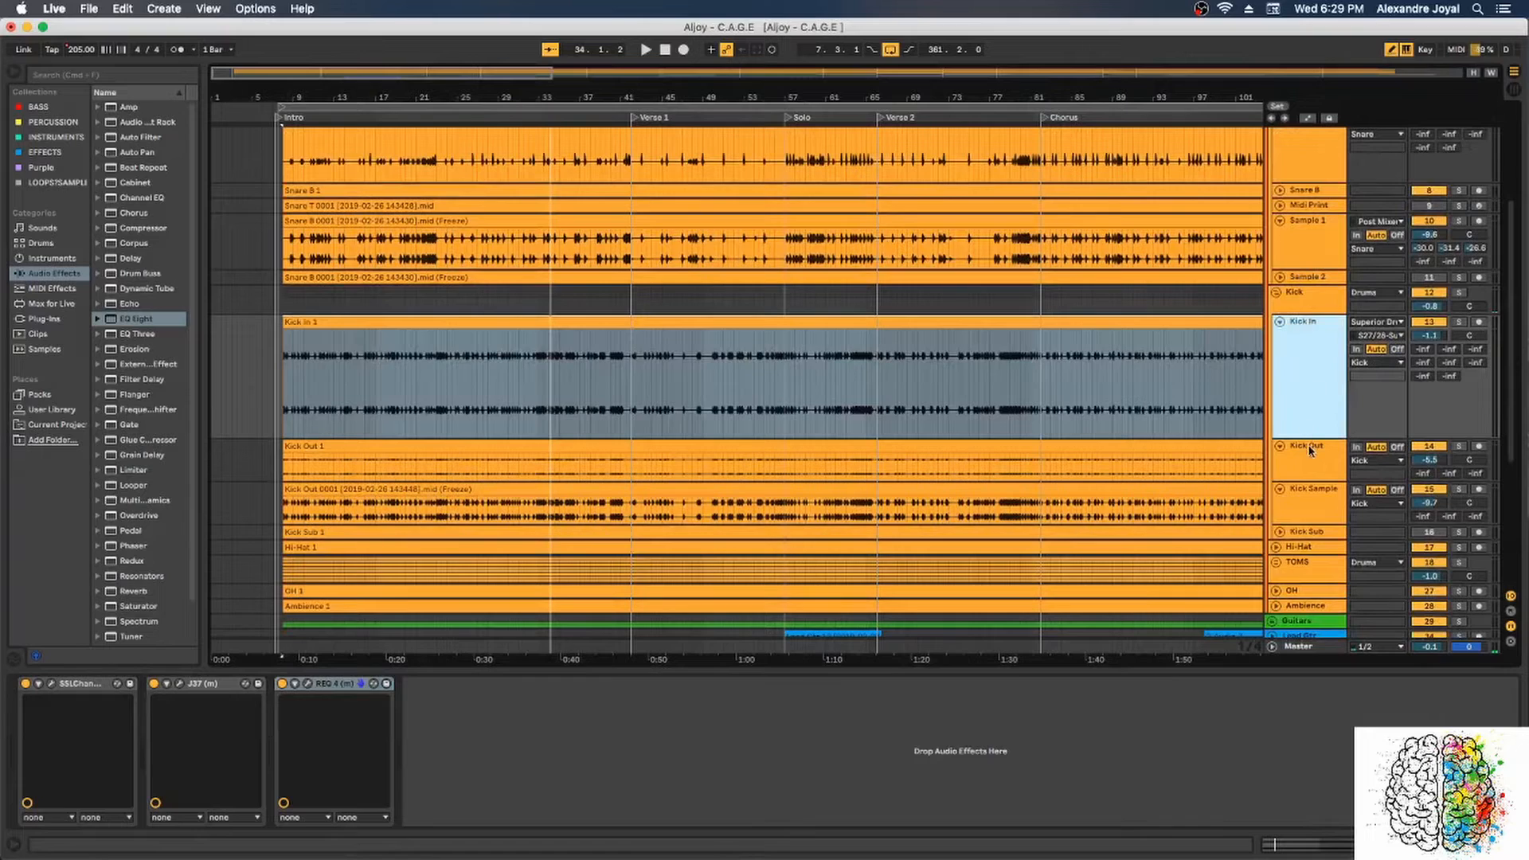
click(1312, 454)
click(1312, 513)
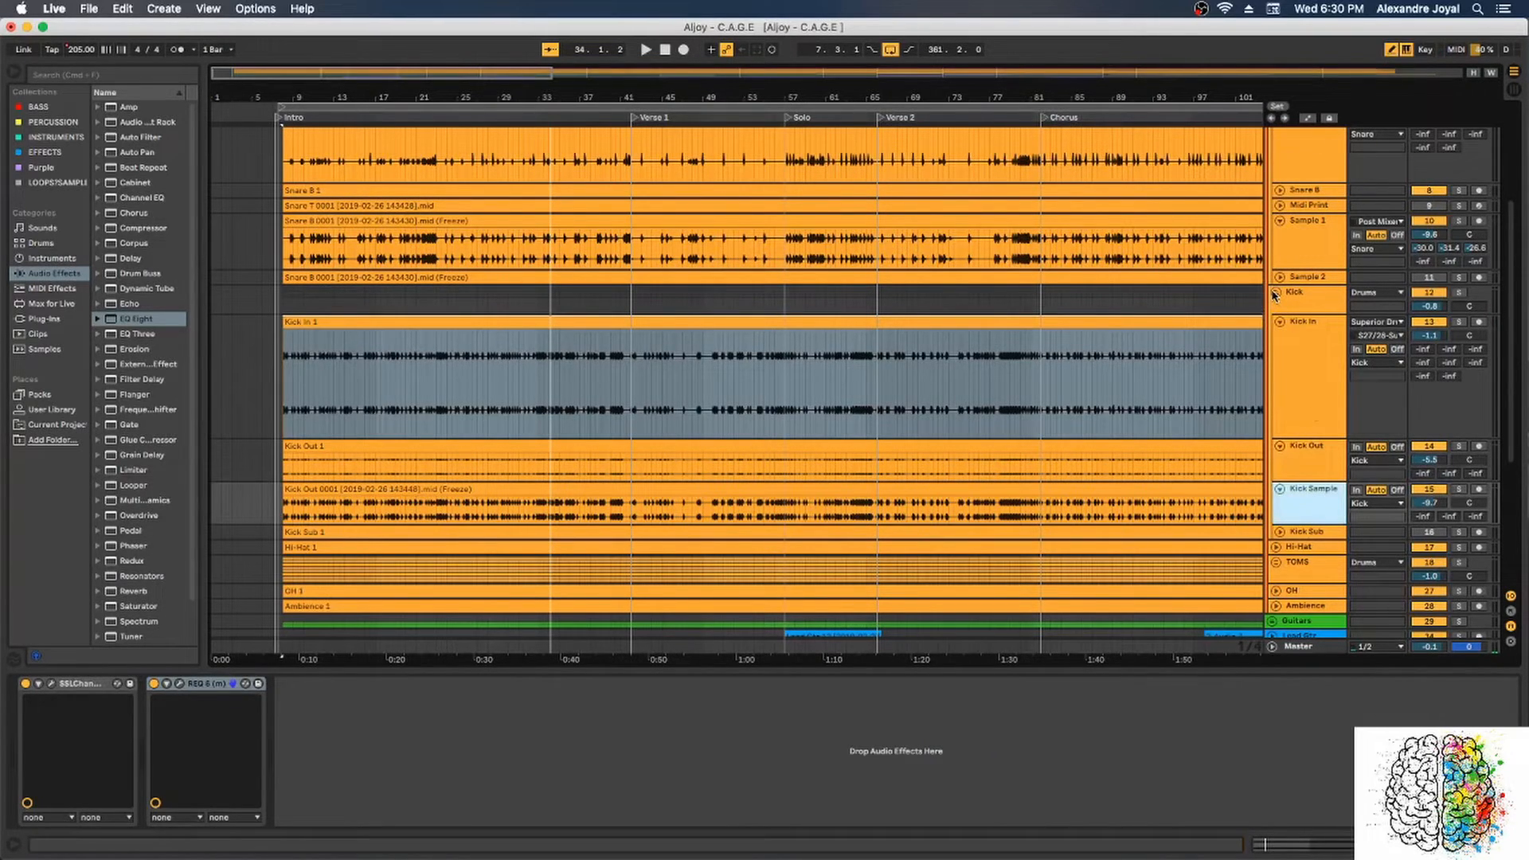
click(1317, 348)
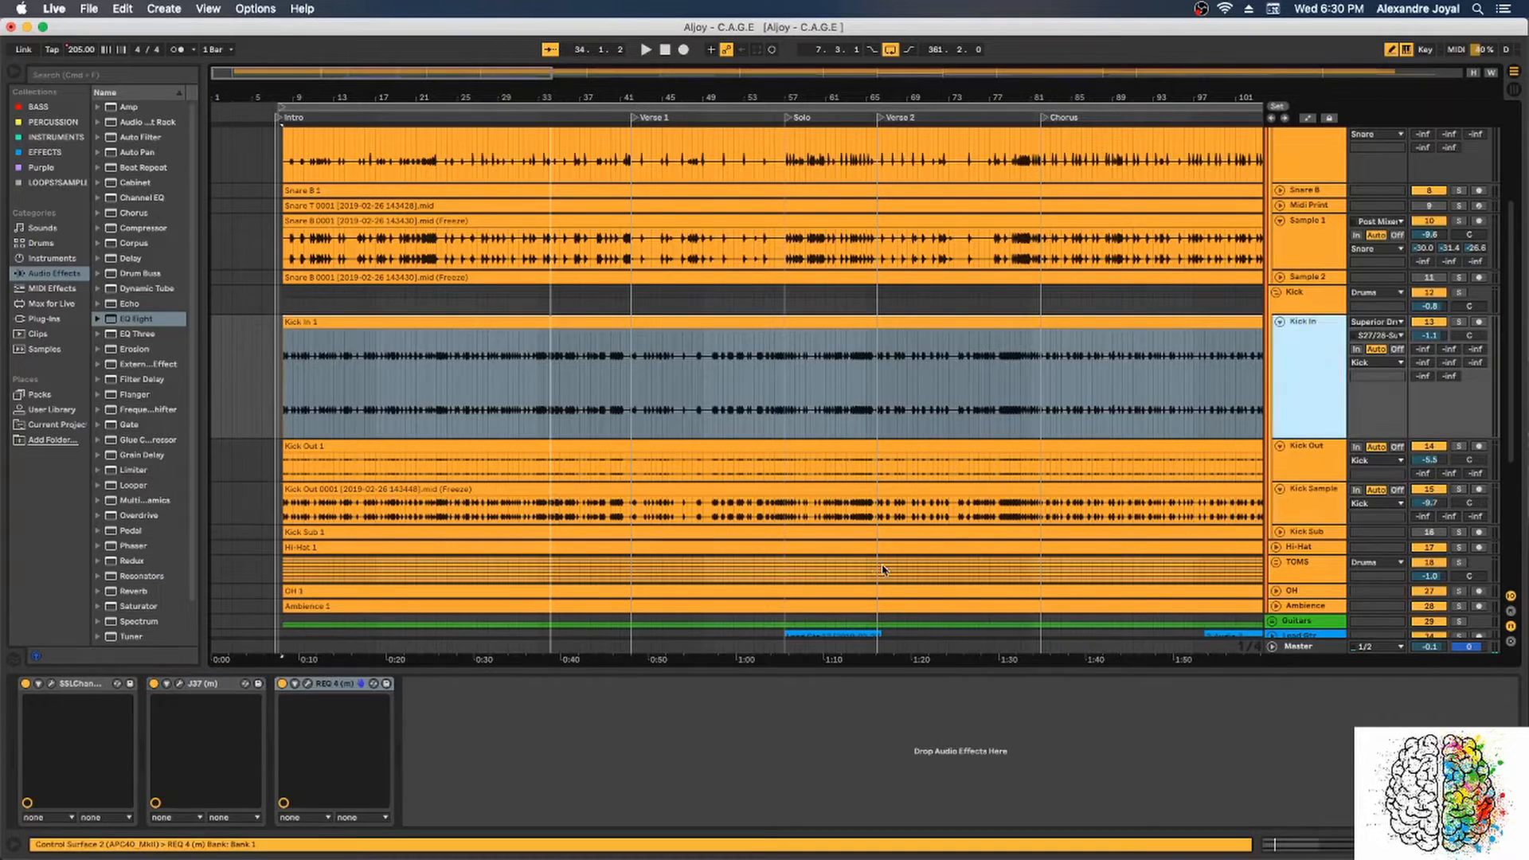